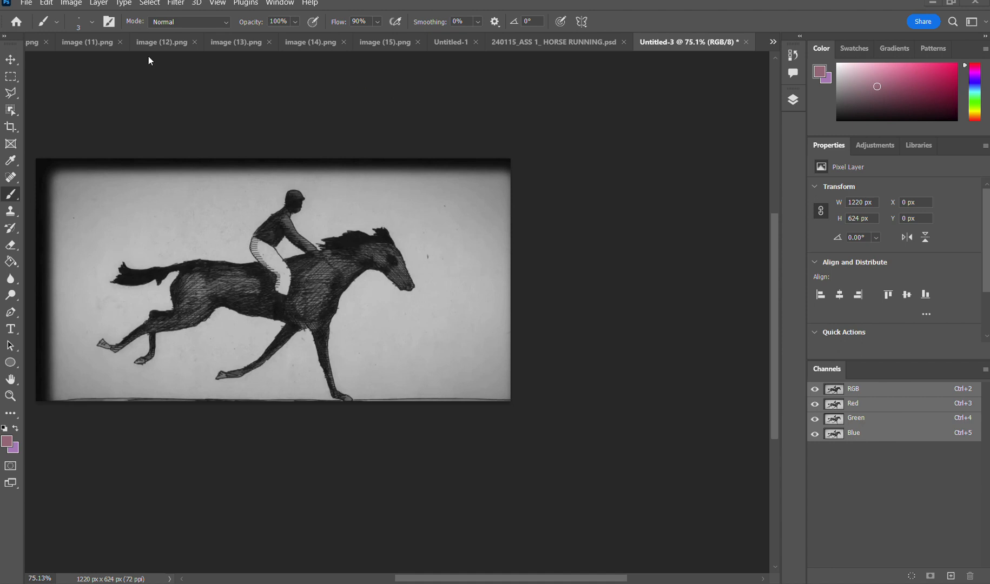
# Start importing video frames to layers and load the Muybridge video from the Videos folder
pyautogui.click(27, 6)
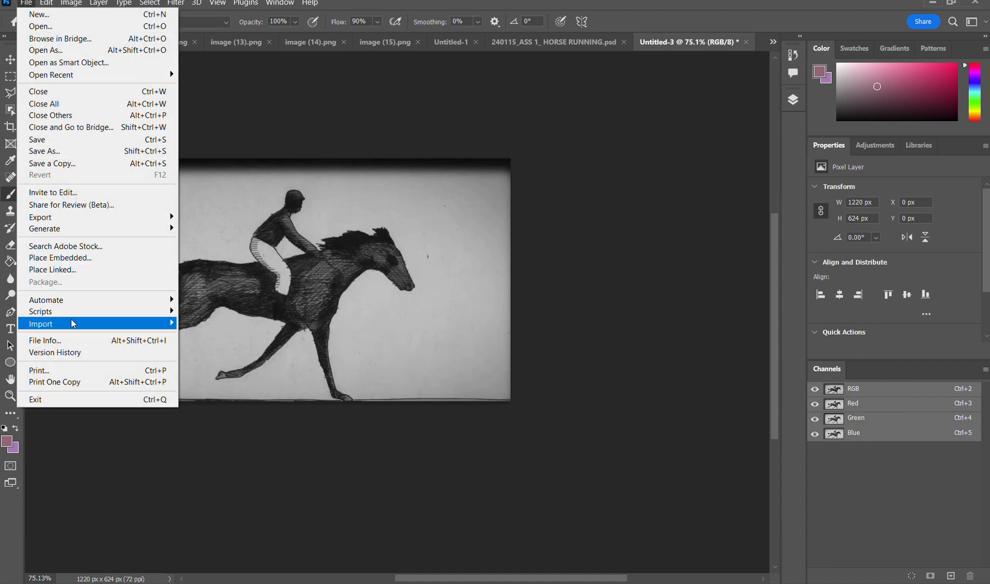
pyautogui.moveTo(70, 328)
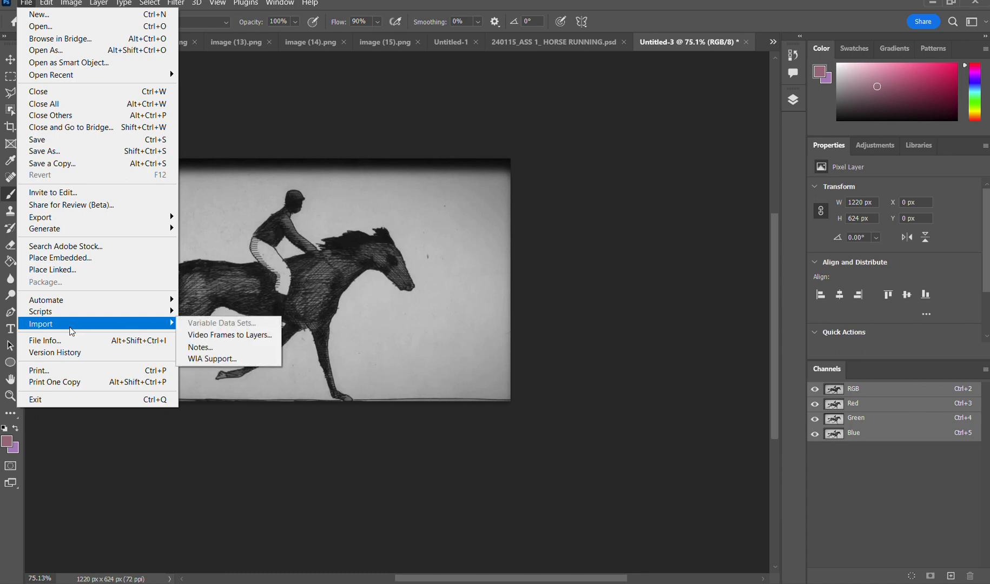
pyautogui.click(221, 339)
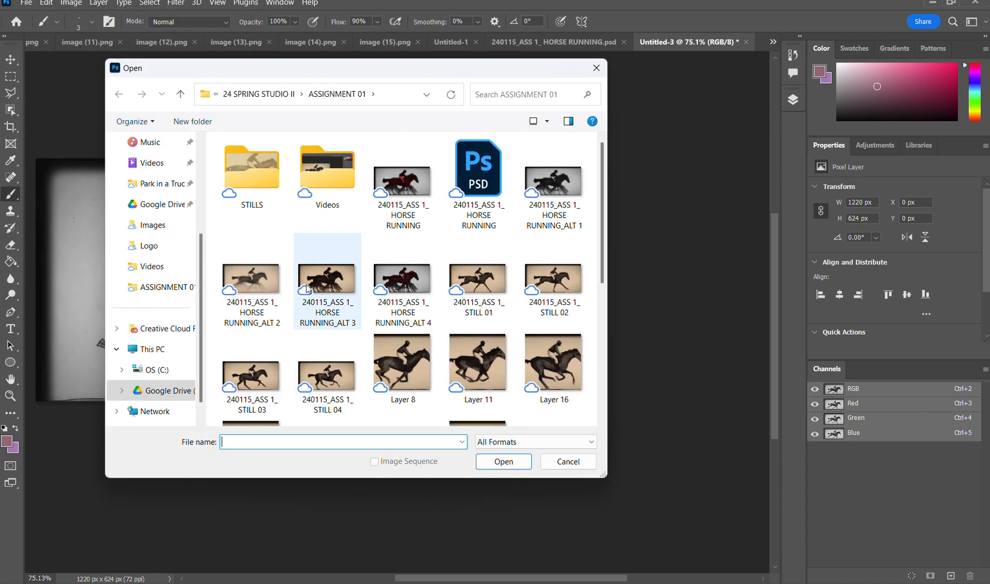
pyautogui.doubleClick(320, 209)
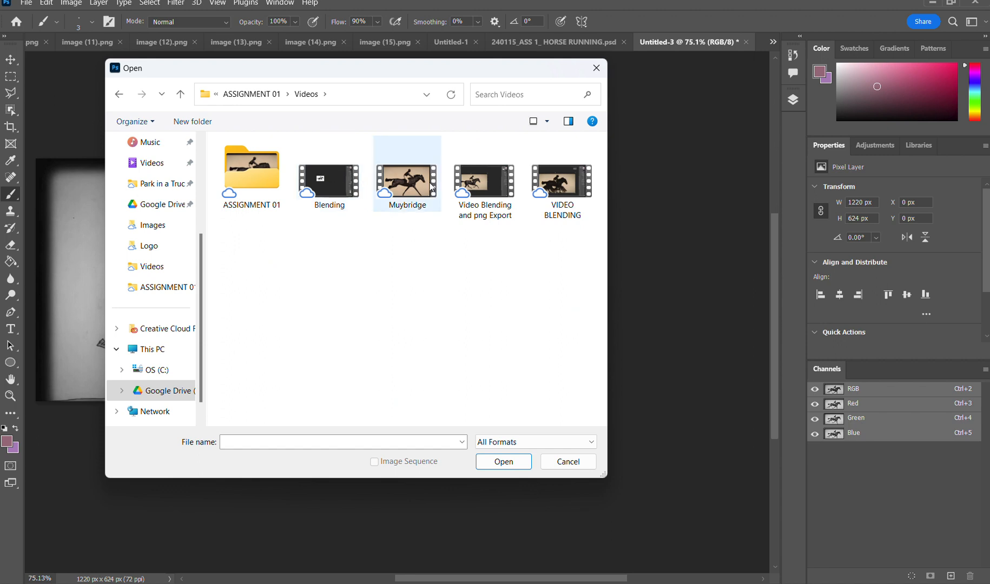
pyautogui.click(400, 185)
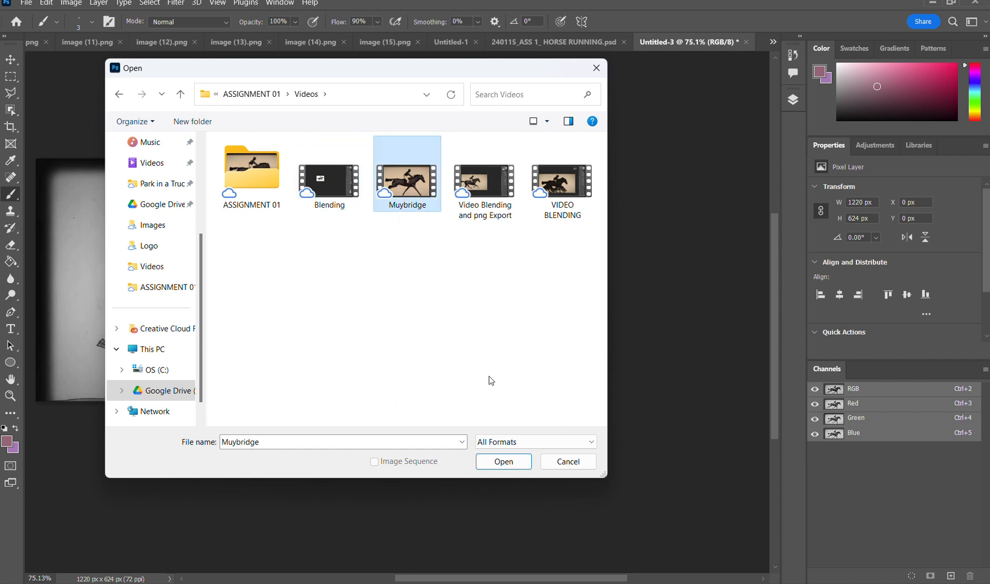
pyautogui.click(498, 464)
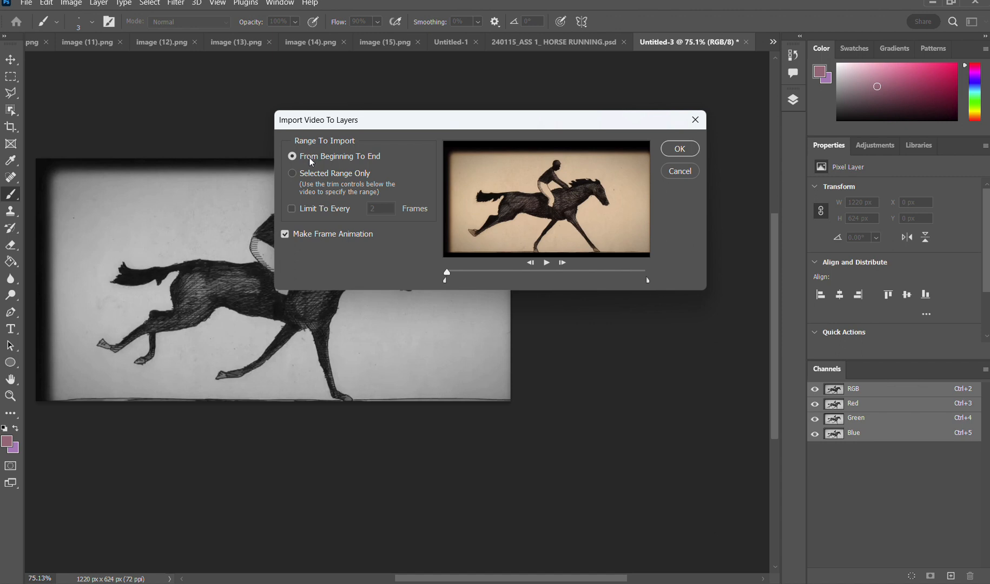
# Import only about the first third of the video, limited to every 2 frames, with Make Frame Animation enabled
pyautogui.click(295, 173)
pyautogui.moveTo(618, 272); pyautogui.dragTo(567, 272)
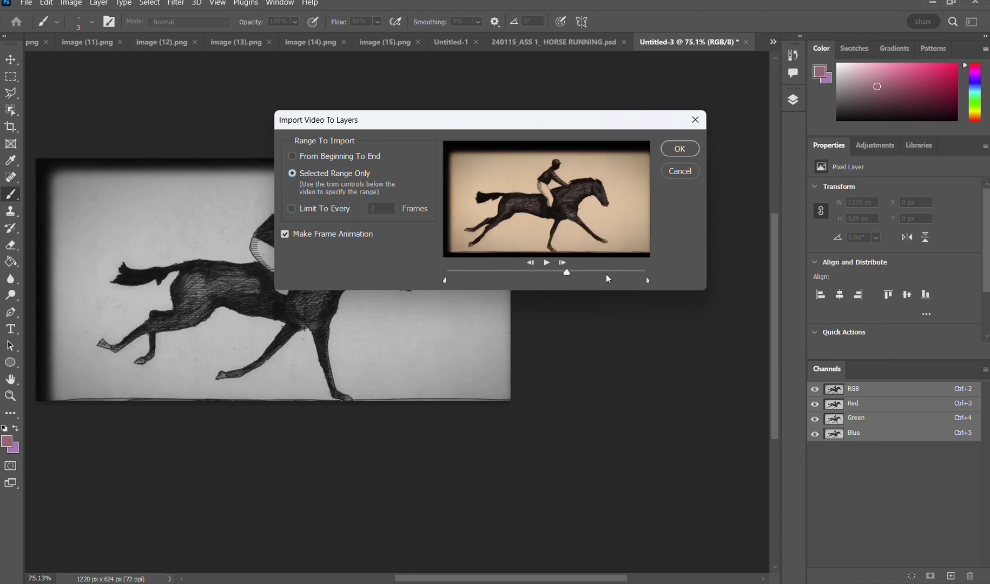
pyautogui.moveTo(647, 280)
pyautogui.mouseDown()
pyautogui.moveTo(440, 281)
pyautogui.moveTo(512, 286)
pyautogui.moveTo(473, 276)
pyautogui.mouseUp()
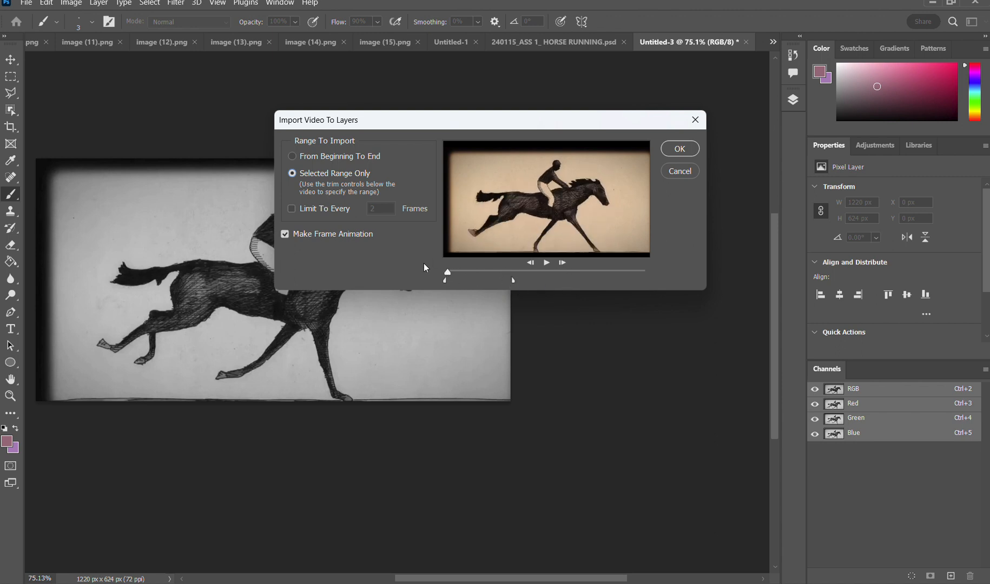
pyautogui.click(291, 209)
pyautogui.doubleClick(372, 209)
pyautogui.write('3')
pyautogui.moveTo(384, 210); pyautogui.dragTo(372, 208)
pyautogui.write('2')
pyautogui.click(688, 154)
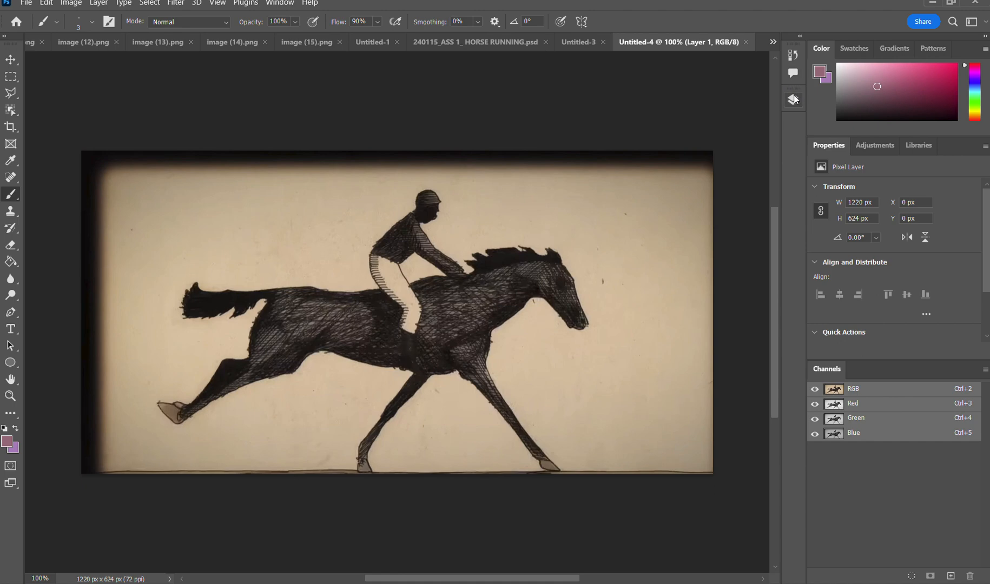
# Display the layer list, look through the imported frames, and shorten the list so its lower controls fit on screen
pyautogui.click(794, 98)
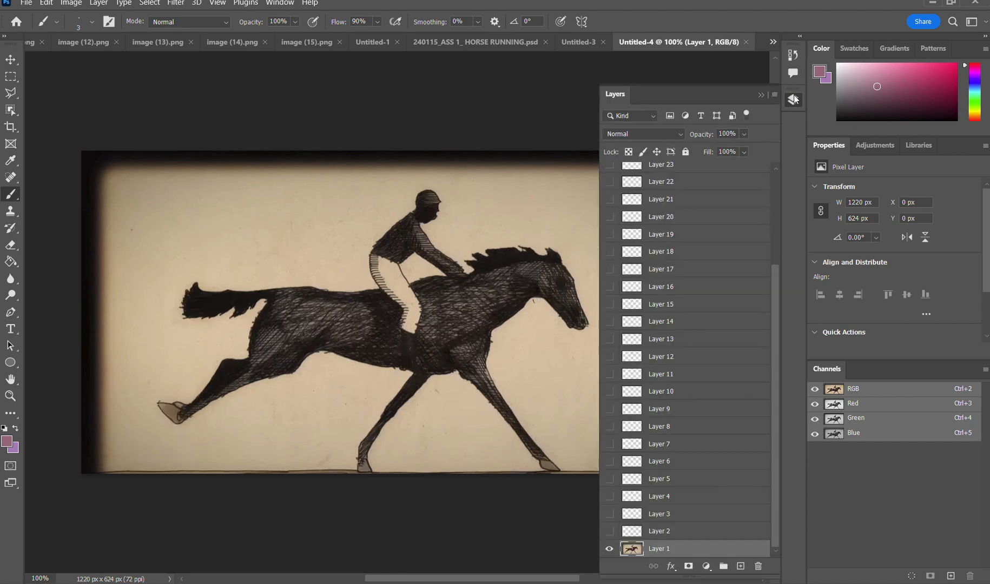
pyautogui.scroll(2, 665, 217)
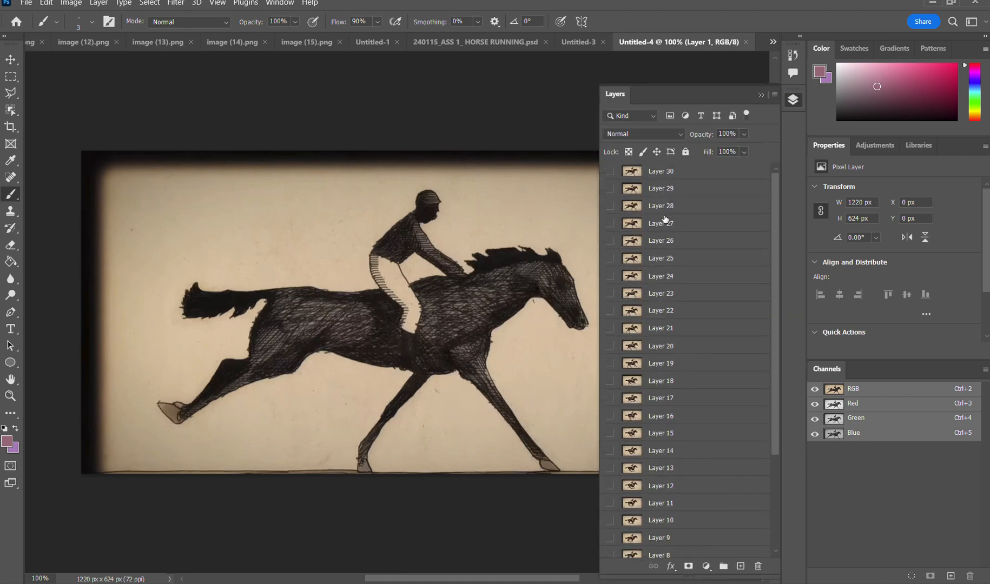
pyautogui.scroll(-1, 664, 219)
pyautogui.scroll(-1, 663, 222)
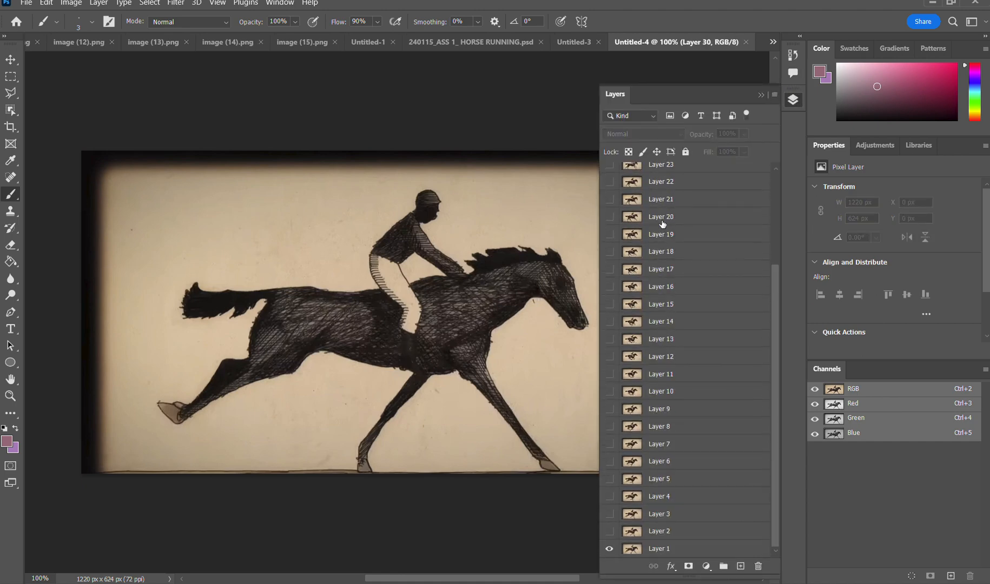
pyautogui.click(790, 105)
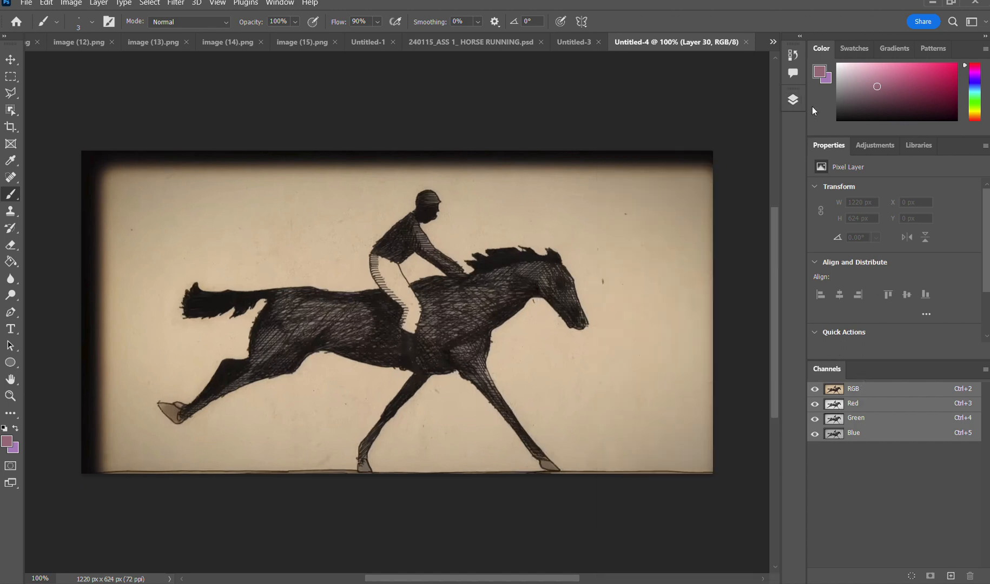
pyautogui.moveTo(817, 188); pyautogui.dragTo(794, 95)
pyautogui.click(793, 100)
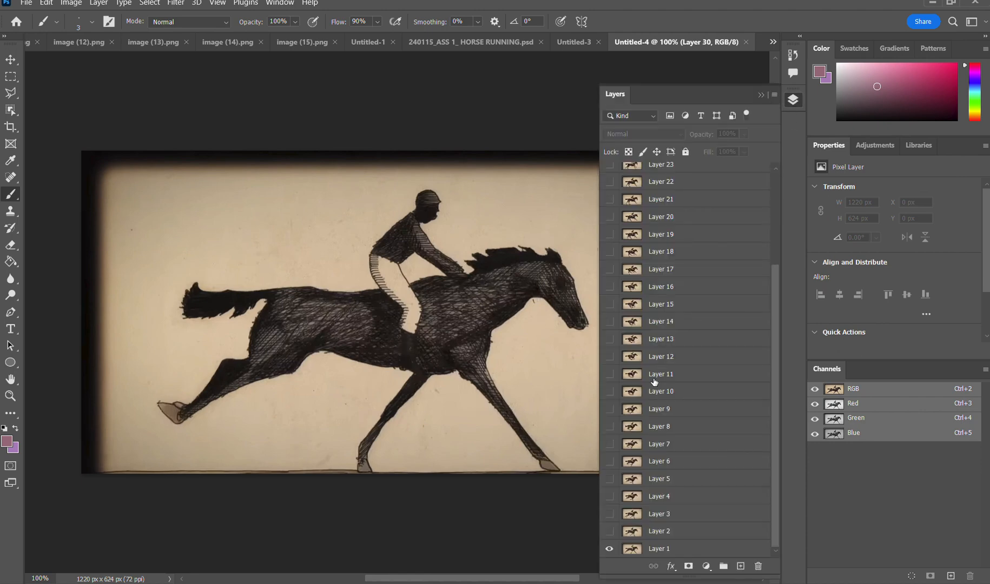
pyautogui.moveTo(641, 574); pyautogui.dragTo(663, 573)
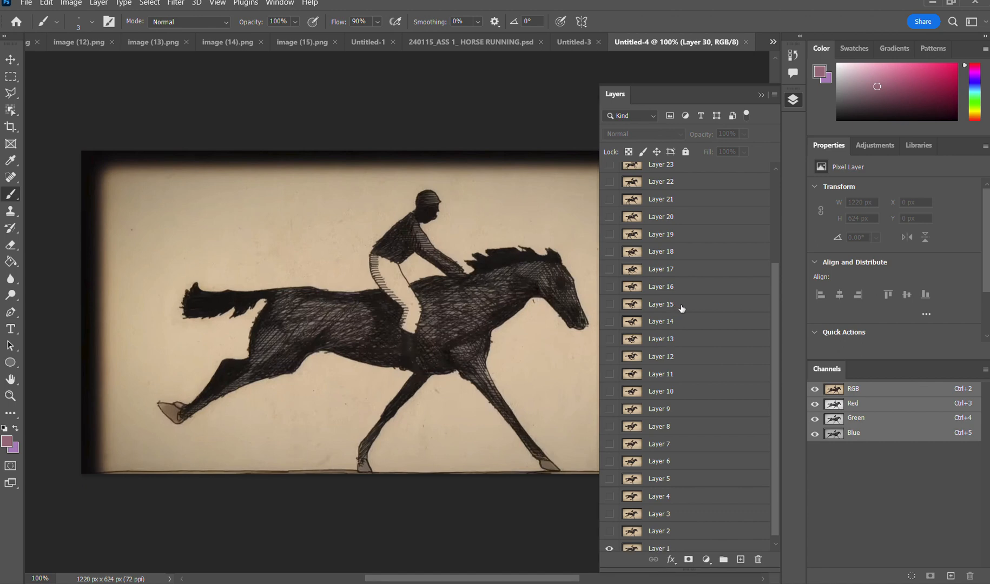
# Group all the imported frame layers, Layer 1 through Layer 30, and name the group ORIGINAL STILLS
pyautogui.scroll(4, 679, 311)
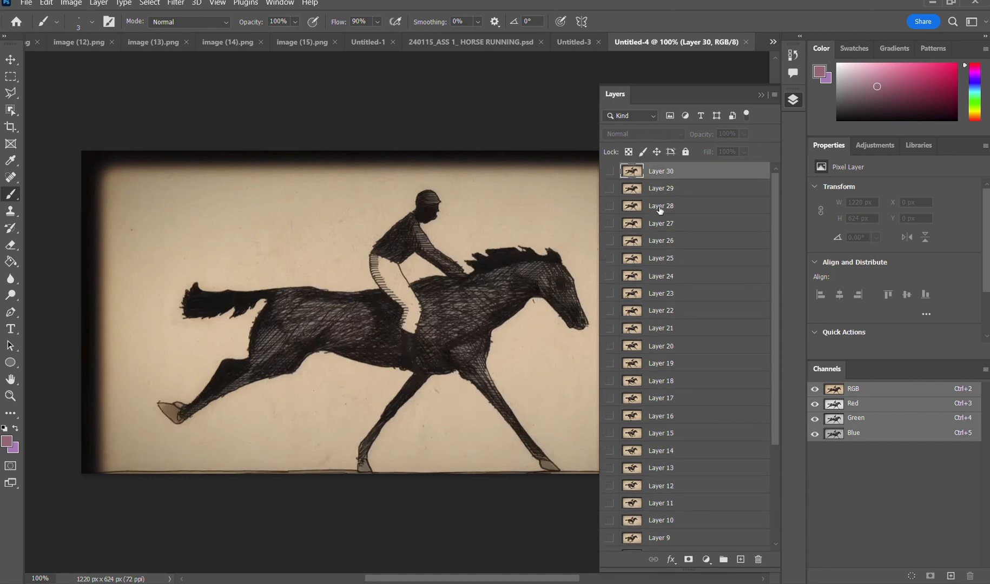
pyautogui.scroll(-3, 664, 198)
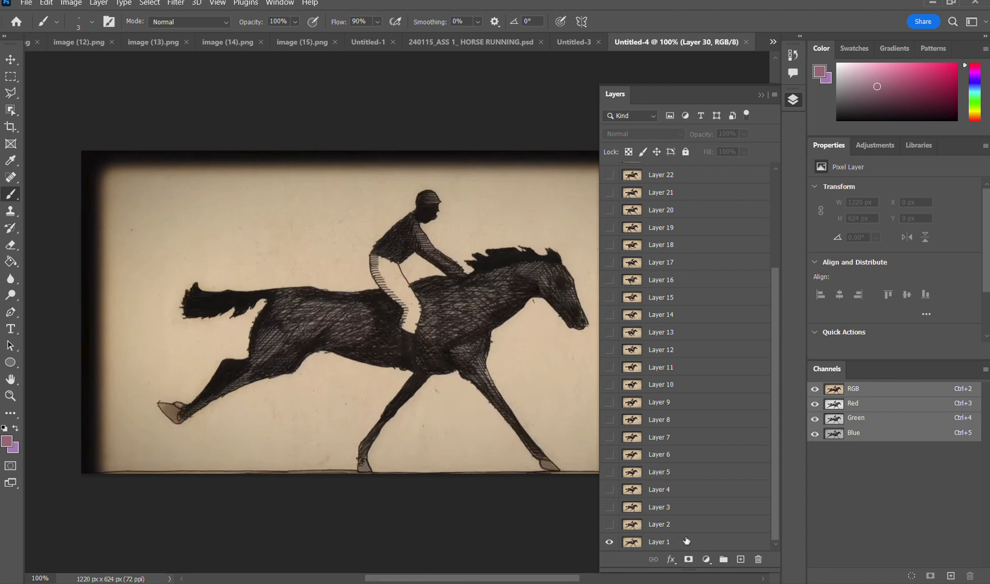
pyautogui.keyDown('shift'); pyautogui.click(687, 542); pyautogui.keyUp('shift')
pyautogui.click(723, 559)
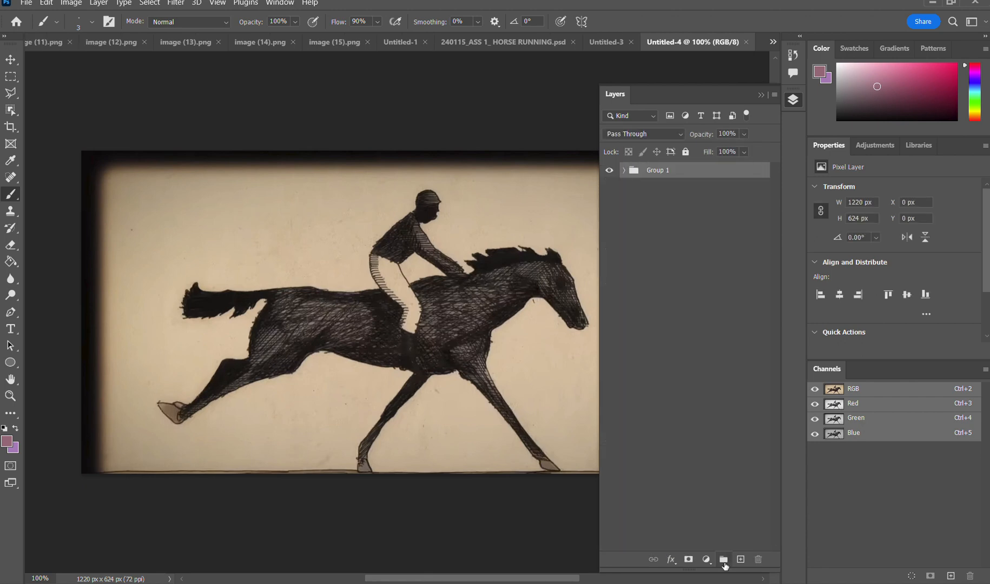
pyautogui.doubleClick(658, 170)
pyautogui.write('O')
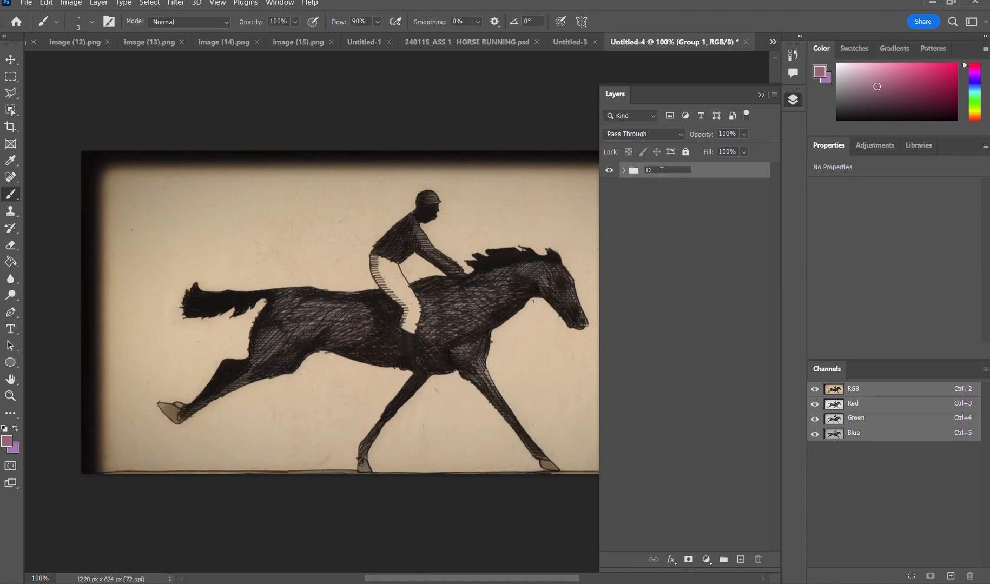
pyautogui.write('RIGINAL STILLS')
# Expand the ORIGINAL STILLS group and make all of its frame layers visible
pyautogui.click(624, 170)
pyautogui.moveTo(609, 187); pyautogui.dragTo(615, 535)
pyautogui.scroll(2, 663, 482)
pyautogui.scroll(2, 664, 483)
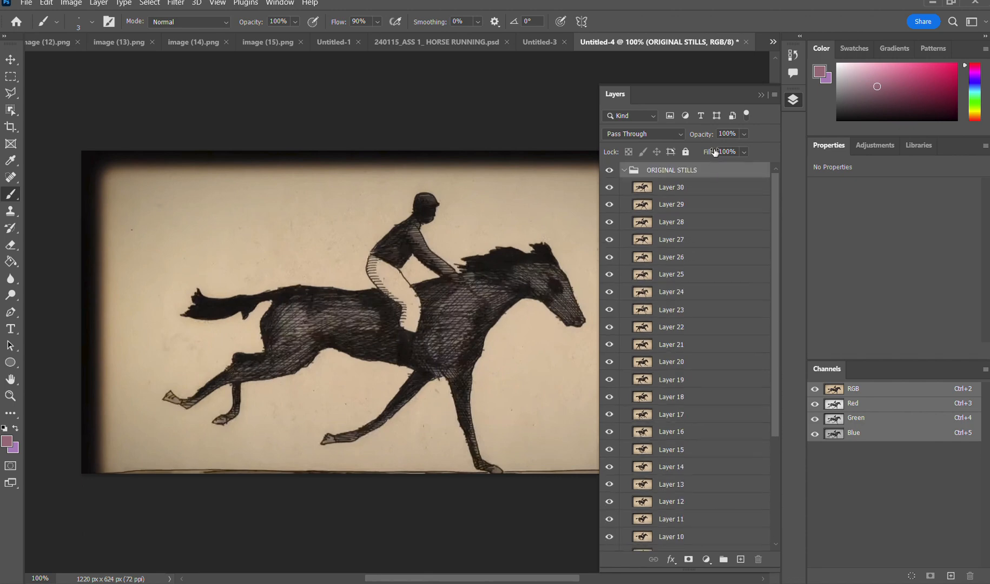
# Set the opacity of Layer 1 through Layer 30 to 13% so the frames blend together
pyautogui.click(704, 189)
pyautogui.scroll(-4, 703, 303)
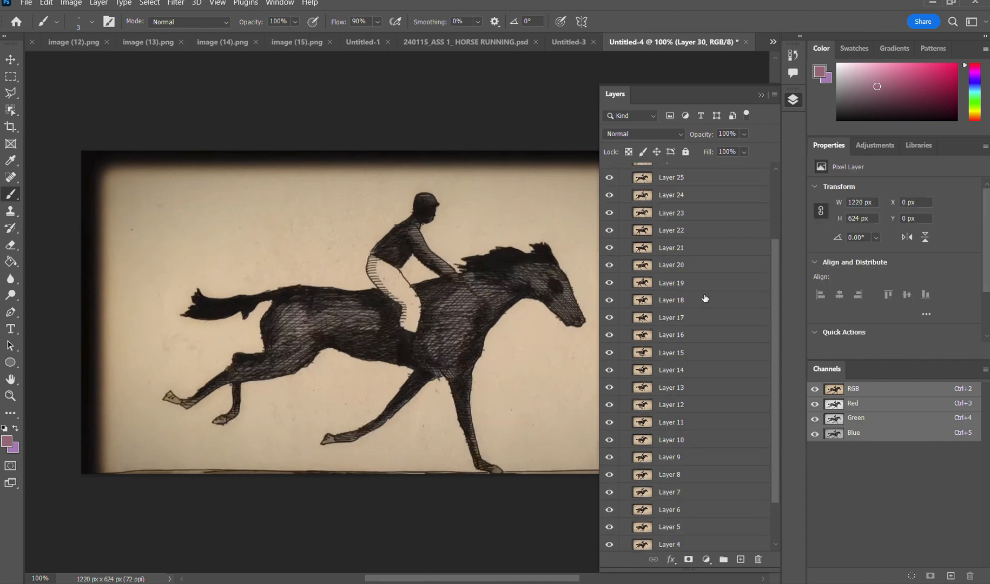
pyautogui.keyDown('shift'); pyautogui.click(700, 542); pyautogui.keyUp('shift')
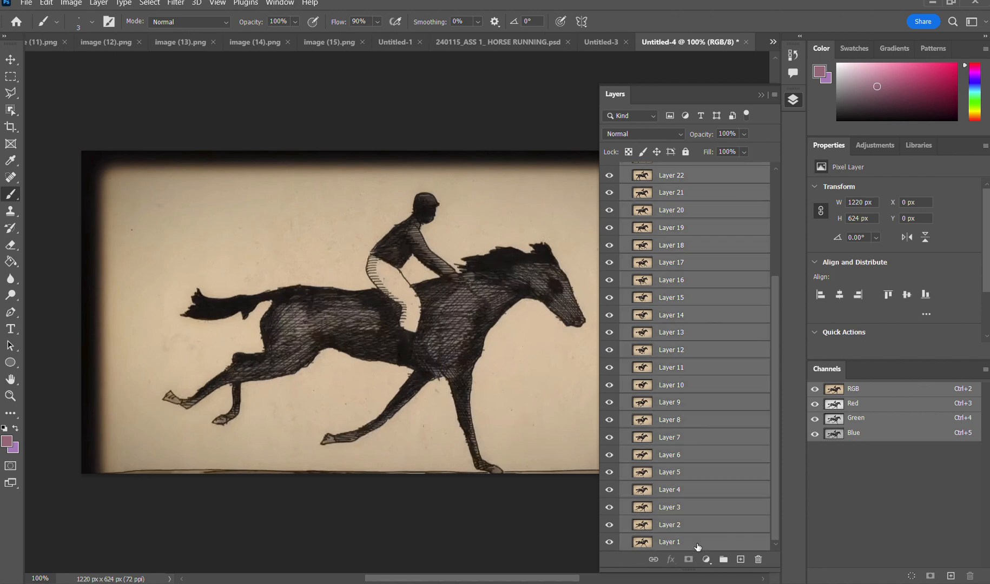
pyautogui.scroll(3, 684, 203)
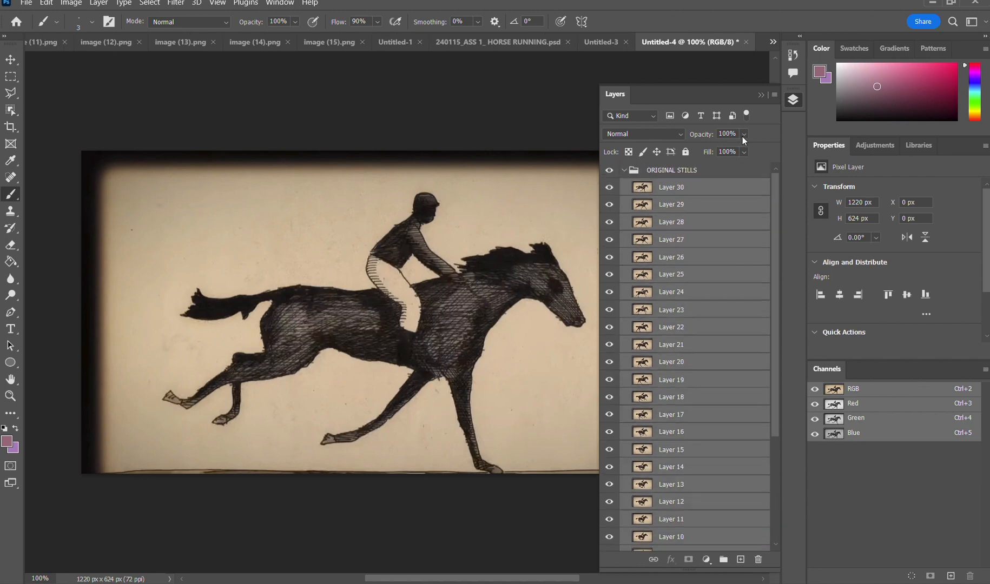
pyautogui.moveTo(742, 137); pyautogui.dragTo(707, 150)
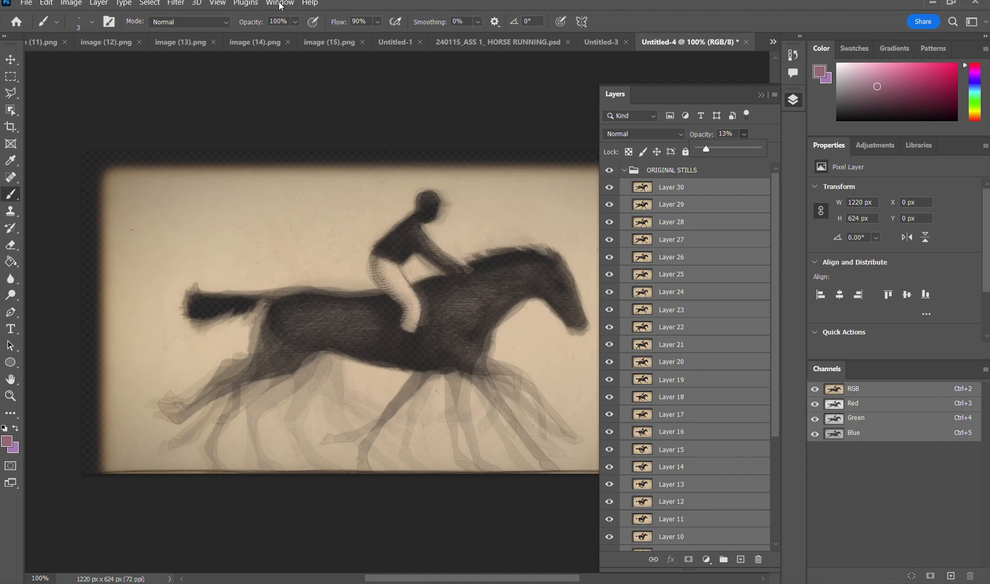
# Preview resizing the image to 18 inches wide at 300 pixels/inch, inspect the detail, and cancel the resize
pyautogui.click(68, 4)
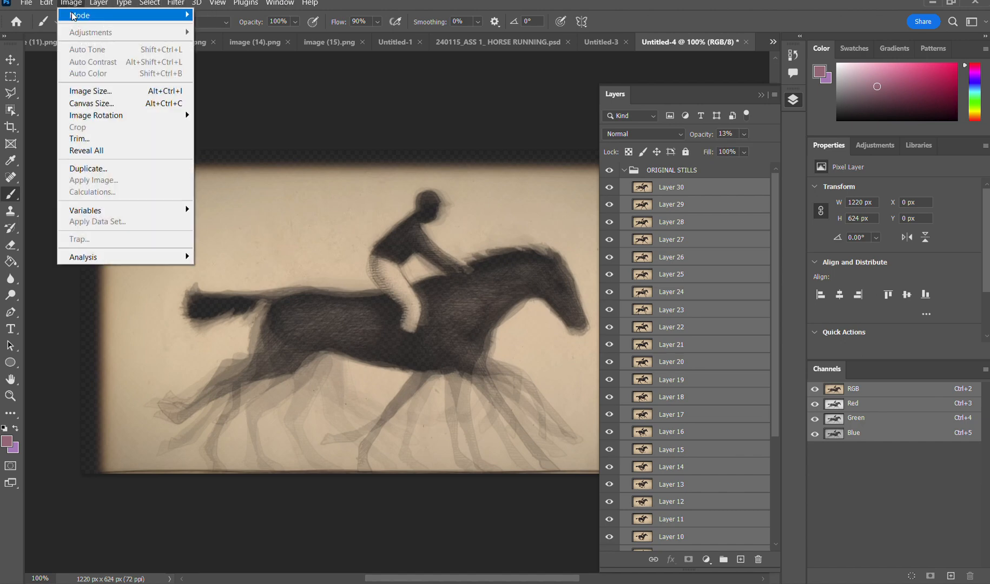
pyautogui.click(90, 92)
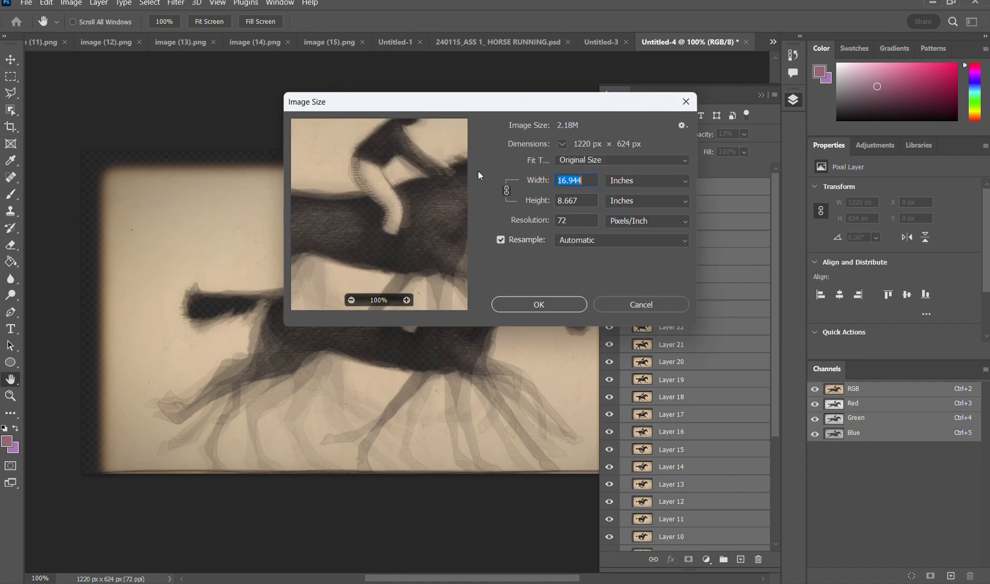
pyautogui.write('3')
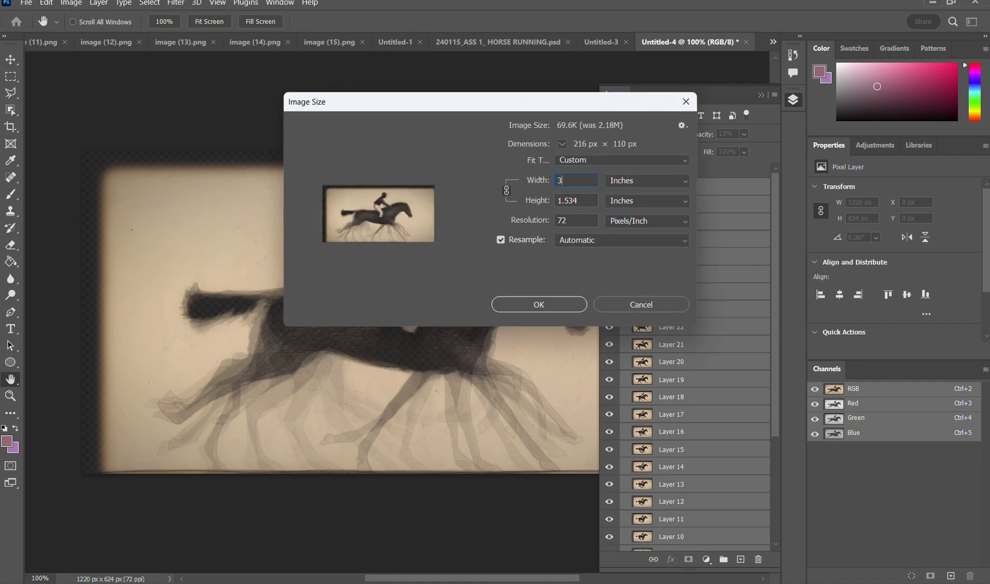
pyautogui.press('BackSpace')
pyautogui.write('18')
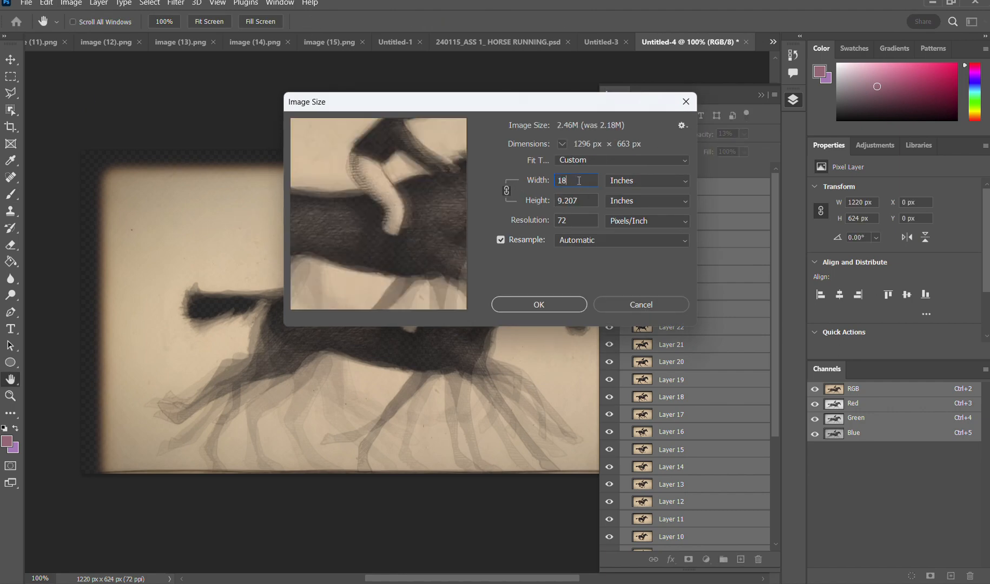
pyautogui.click(642, 181)
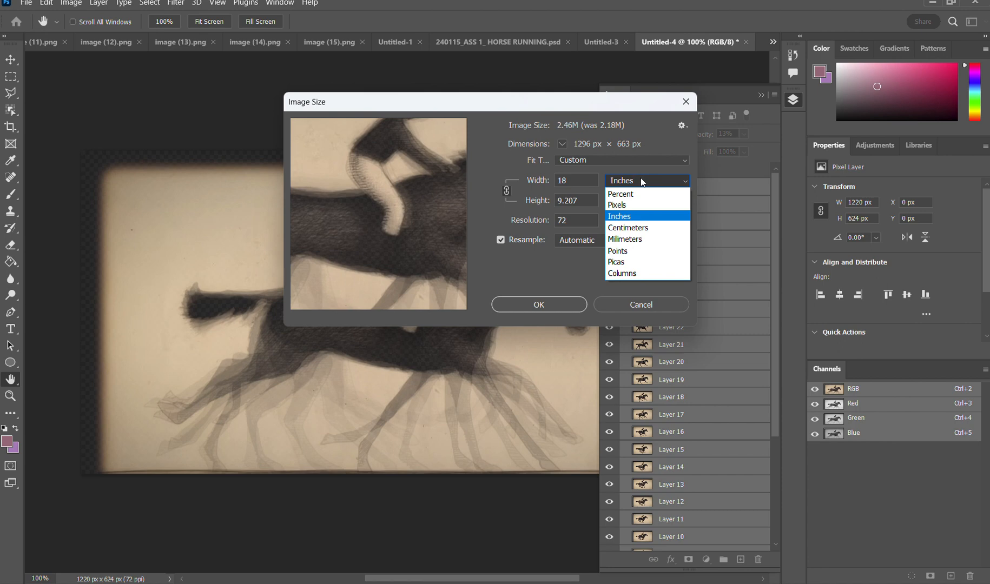
pyautogui.click(645, 216)
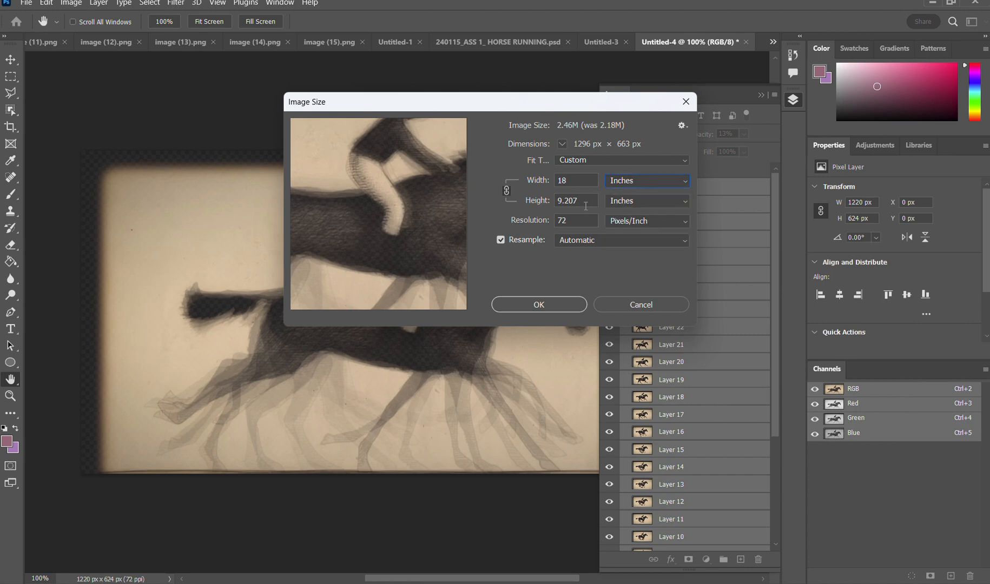
pyautogui.click(533, 220)
pyautogui.write('300')
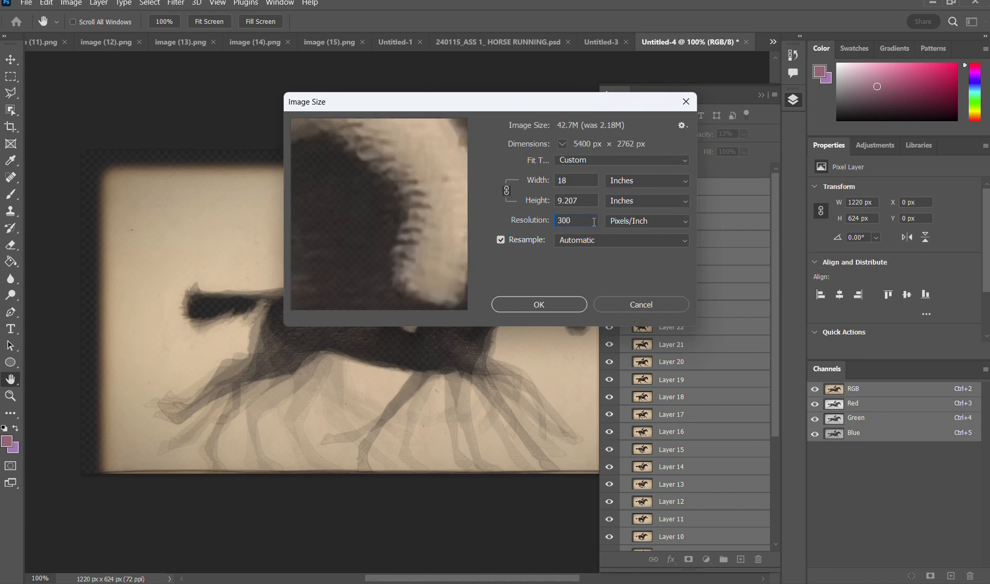
pyautogui.moveTo(386, 225); pyautogui.dragTo(425, 242)
pyautogui.moveTo(350, 165); pyautogui.dragTo(391, 220)
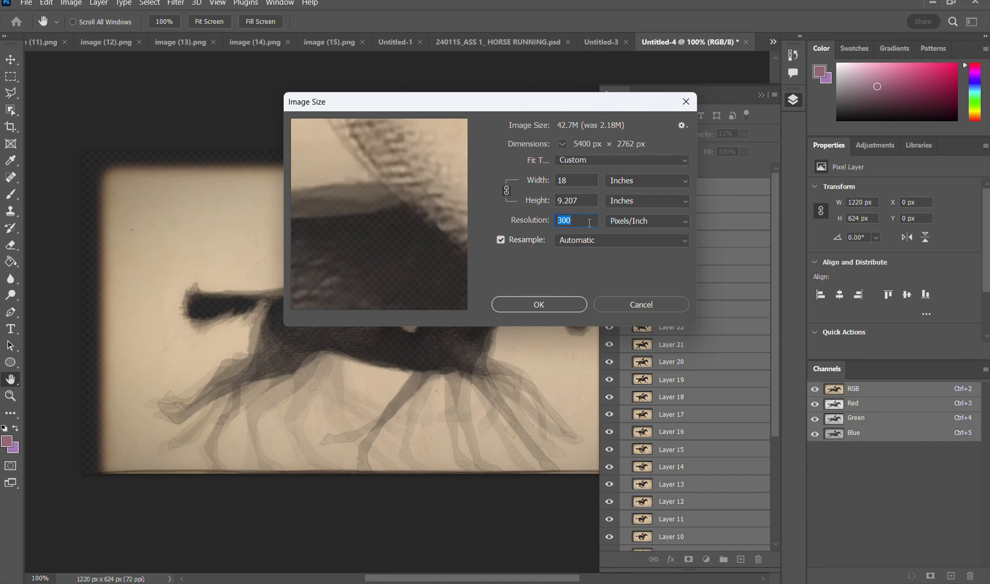
pyautogui.click(618, 304)
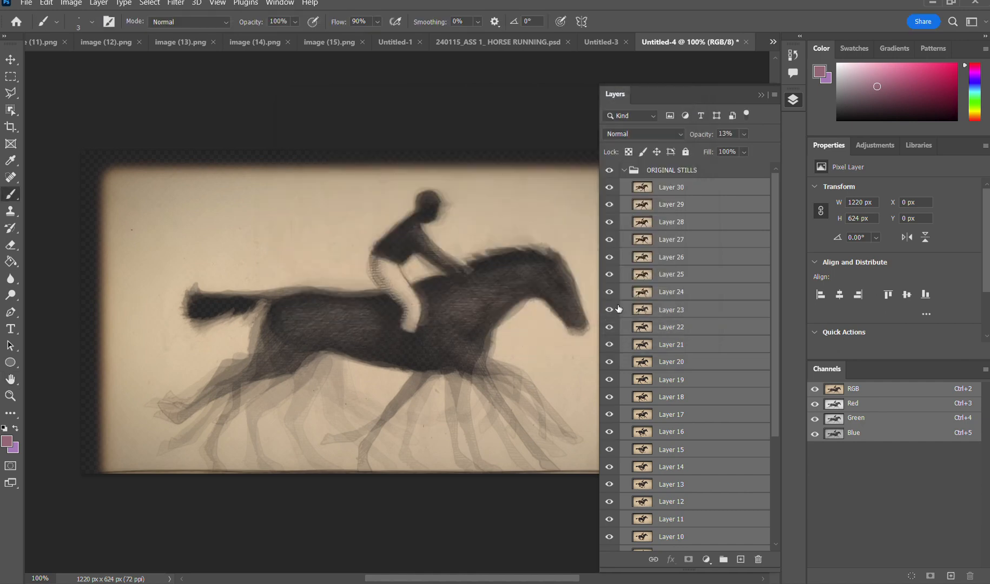
pyautogui.scroll(-5, 666, 232)
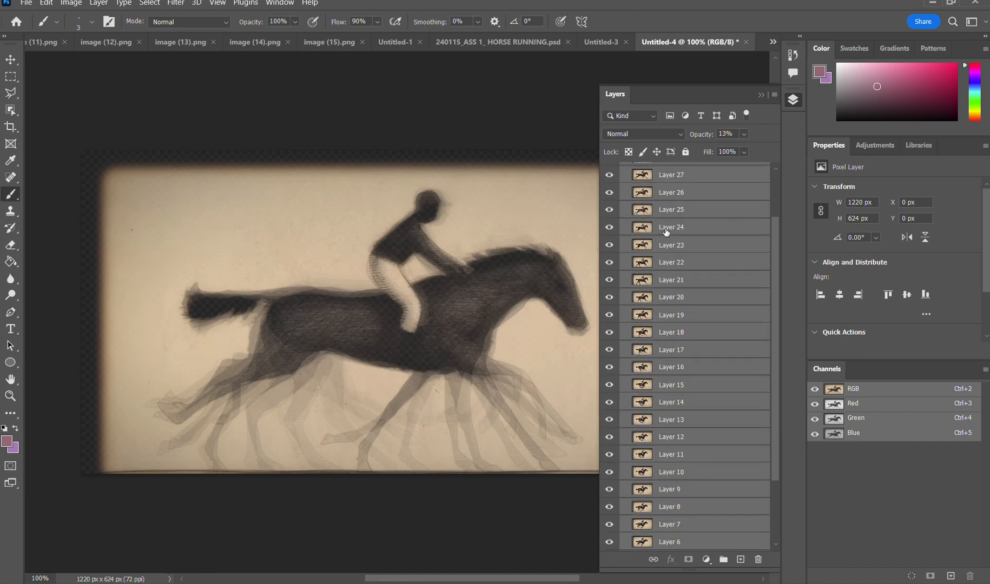
pyautogui.scroll(1, 666, 231)
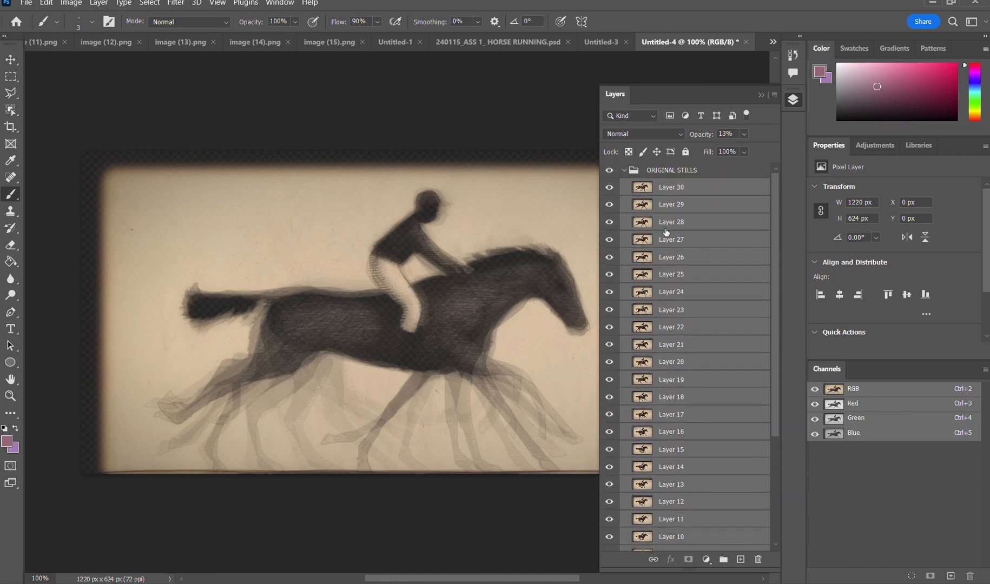
# Collapse the ORIGINAL STILLS group and add a Black & White adjustment layer above it
pyautogui.click(624, 170)
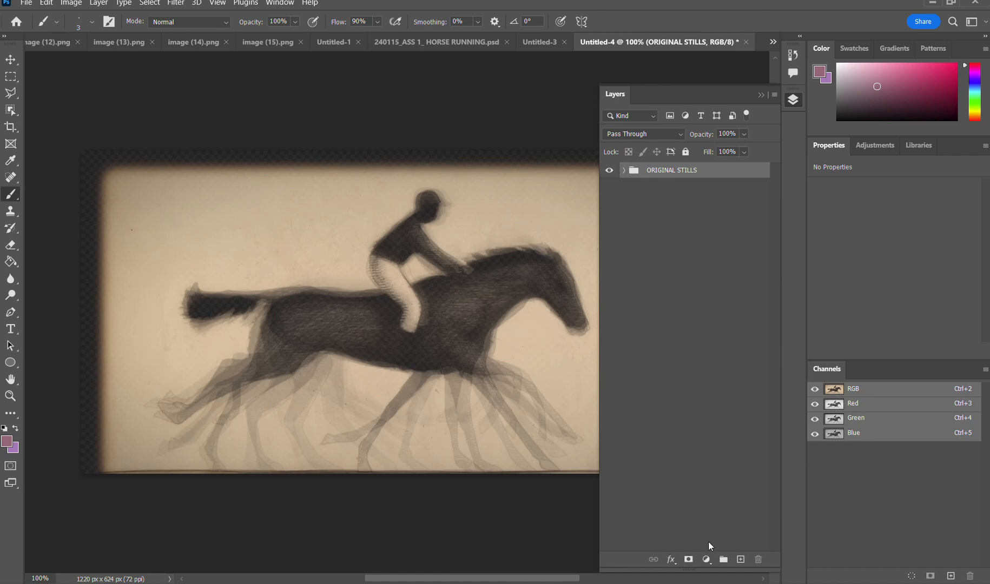
pyautogui.click(706, 560)
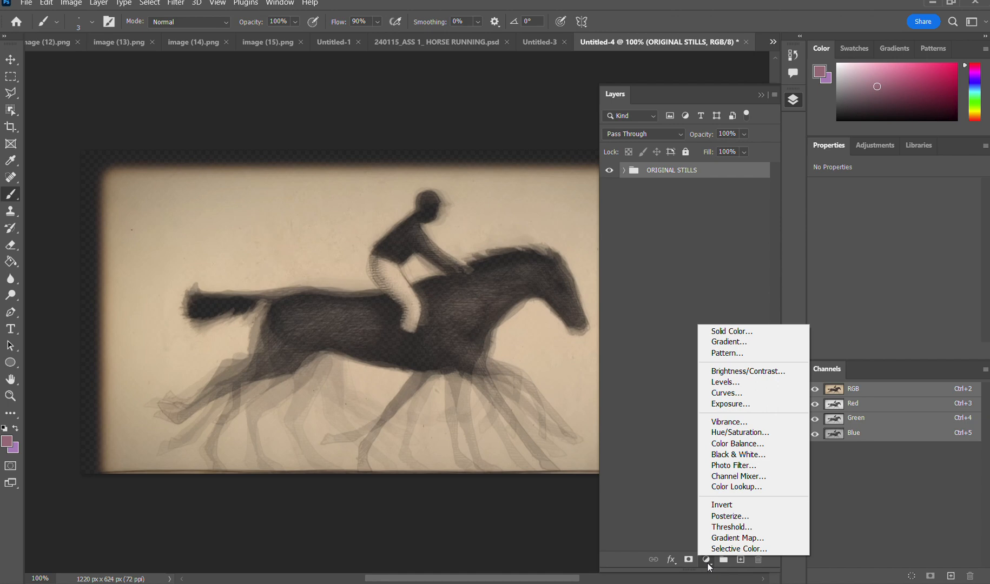
pyautogui.click(710, 566)
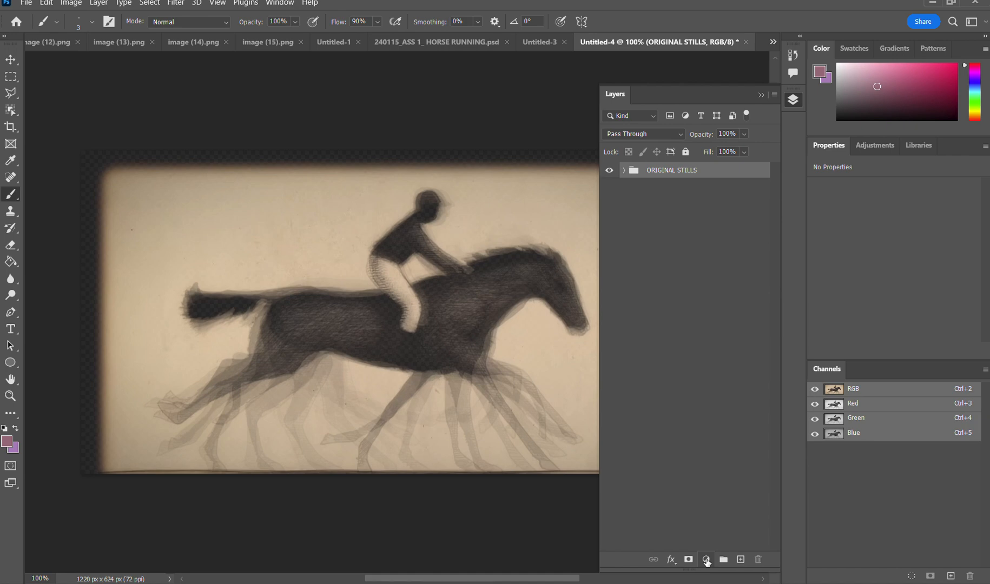
pyautogui.click(707, 561)
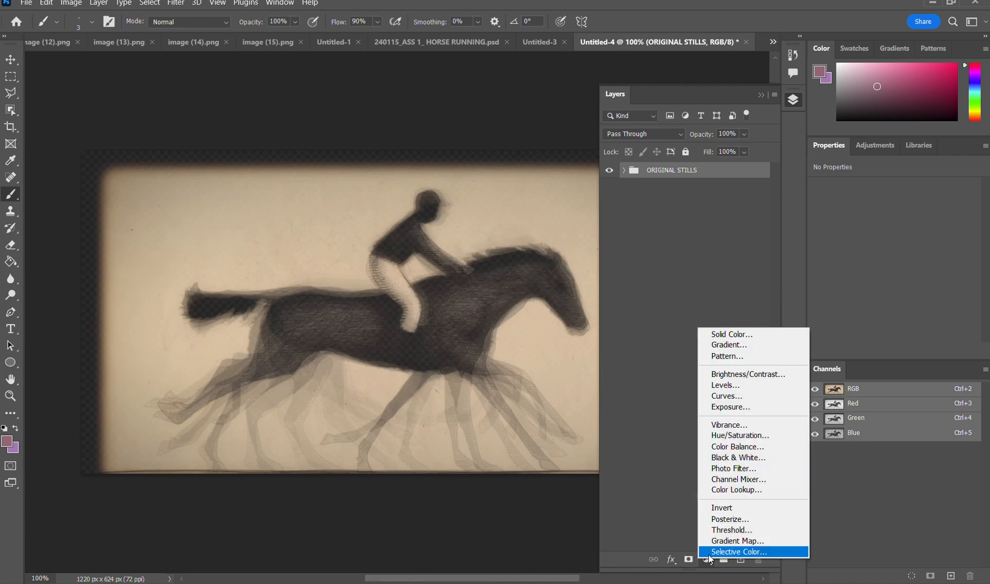
pyautogui.click(751, 461)
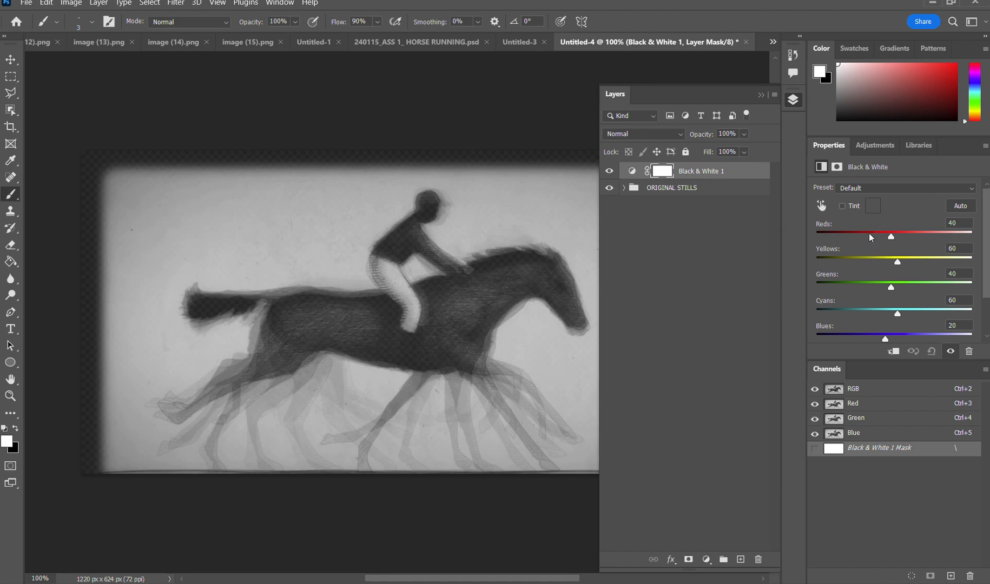
# Set the Black & White mix to Yellows 50, Greens 119, Cyans -19 and Blues 117, and check it by toggling layer visibility
pyautogui.moveTo(869, 232); pyautogui.dragTo(873, 314)
pyautogui.click(918, 311)
pyautogui.moveTo(915, 339); pyautogui.dragTo(919, 339)
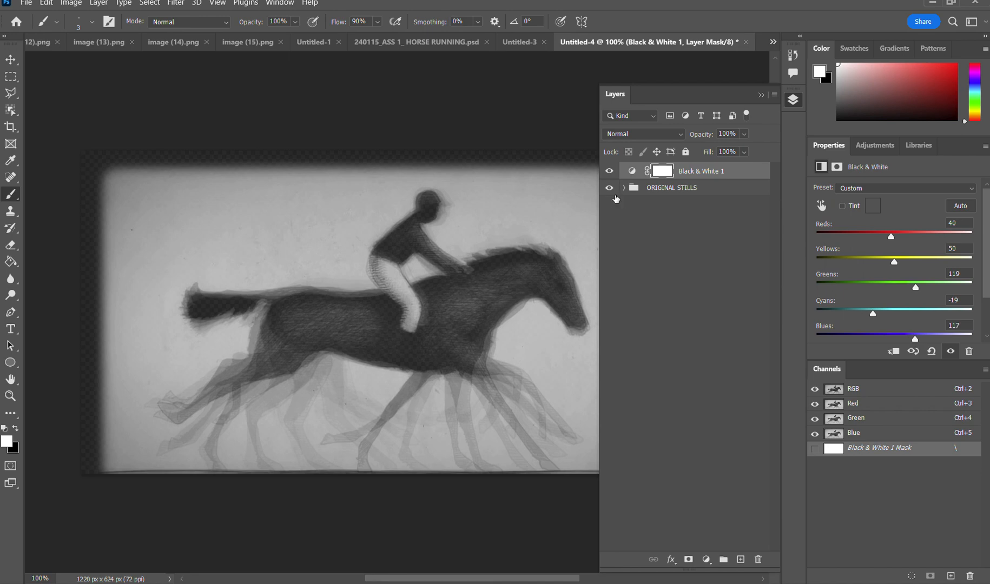
pyautogui.click(609, 171)
pyautogui.click(610, 171)
pyautogui.click(609, 188)
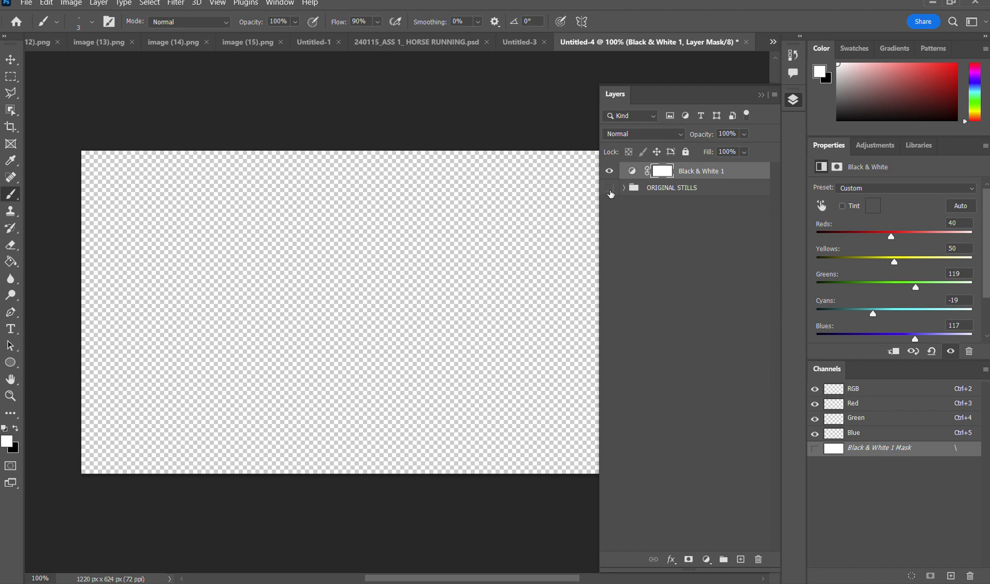
pyautogui.click(610, 188)
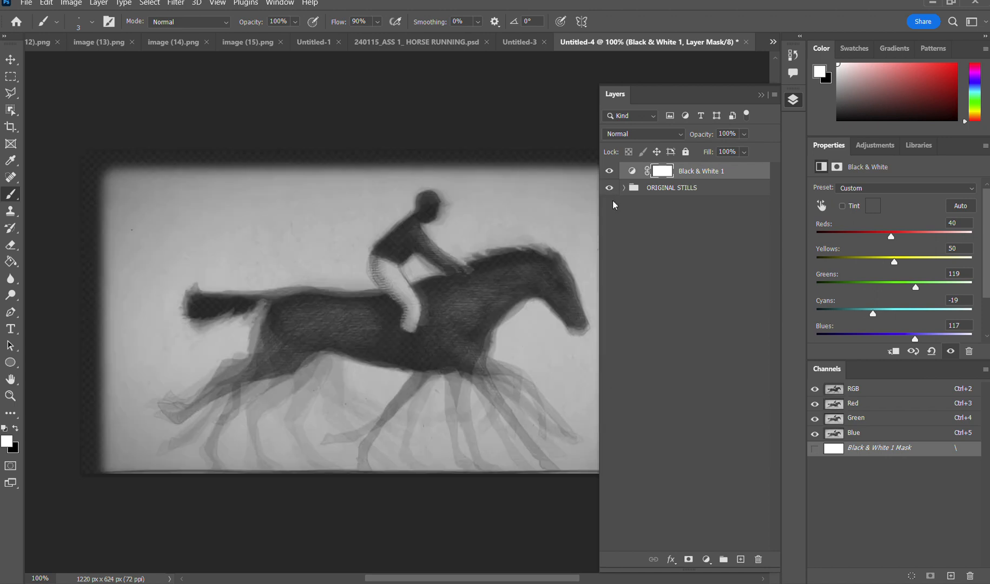
# Add a white (ffffff) solid color fill layer beneath the ORIGINAL STILLS group, and reselect the group
pyautogui.click(649, 306)
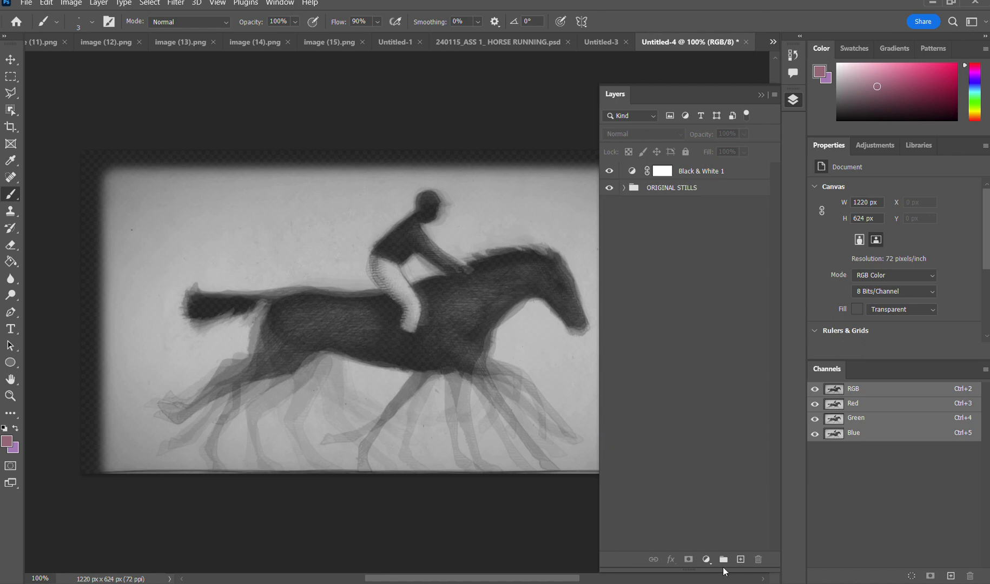
pyautogui.click(706, 560)
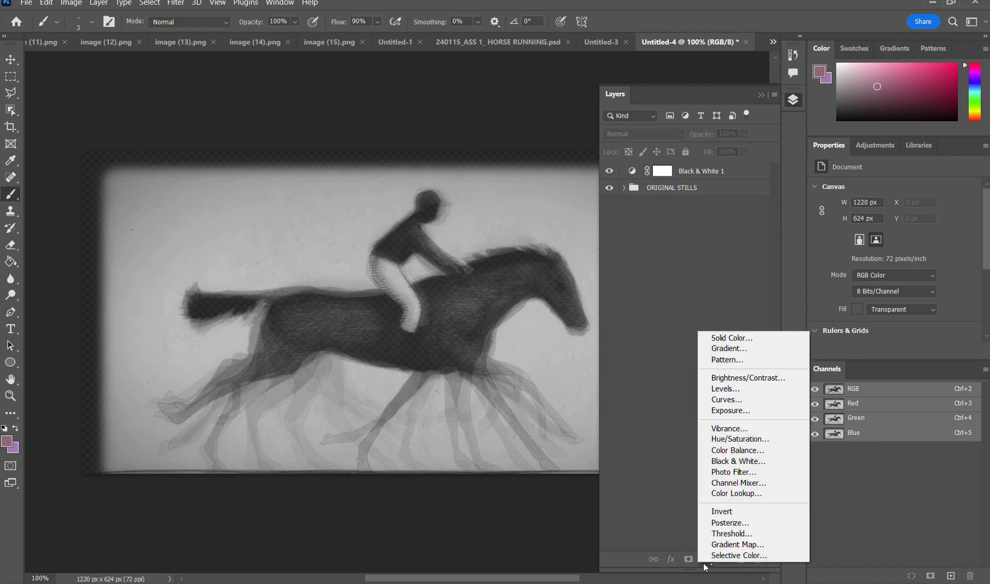
pyautogui.click(745, 338)
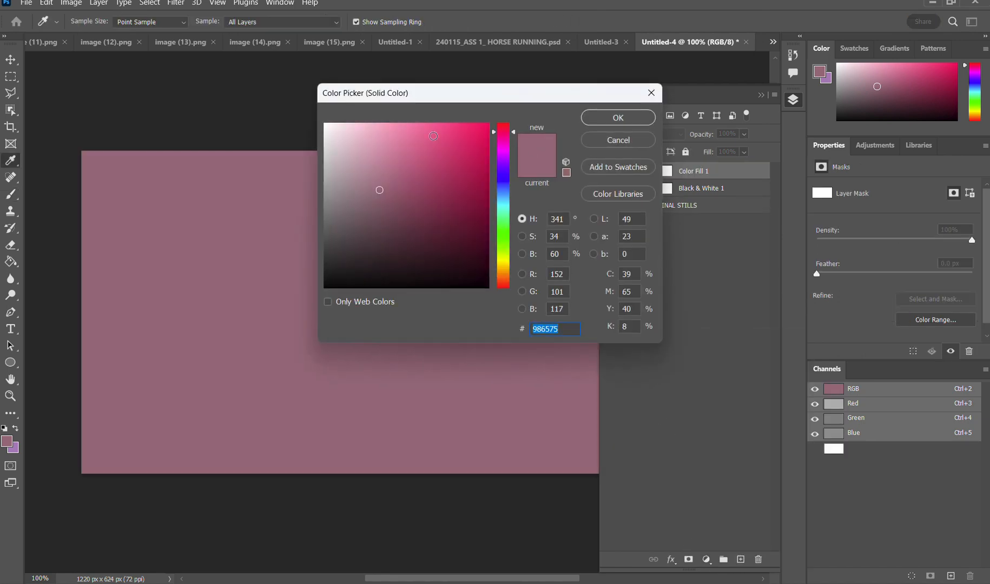
pyautogui.write('ffffff')
pyautogui.click(601, 119)
pyautogui.moveTo(696, 170); pyautogui.dragTo(686, 213)
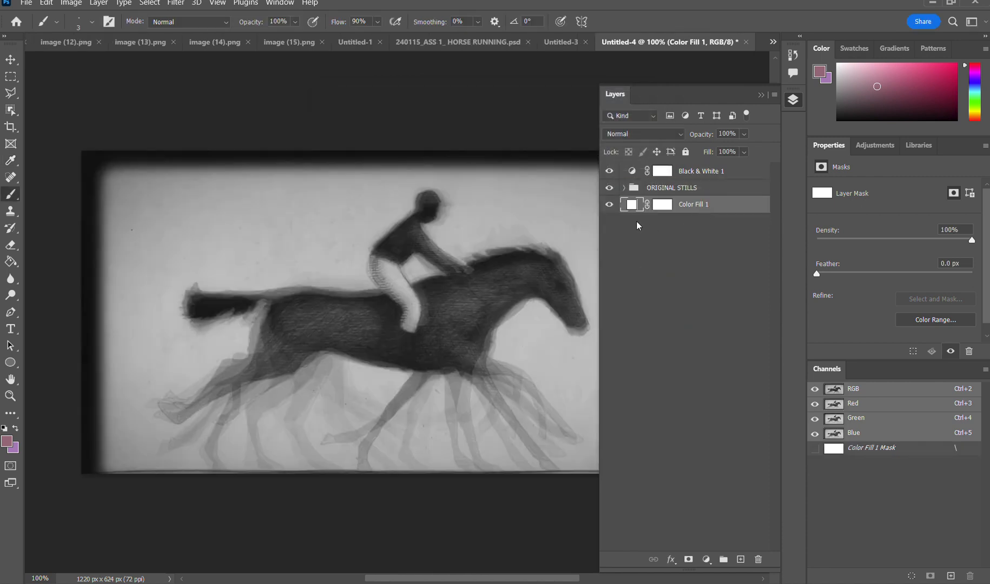
pyautogui.click(631, 188)
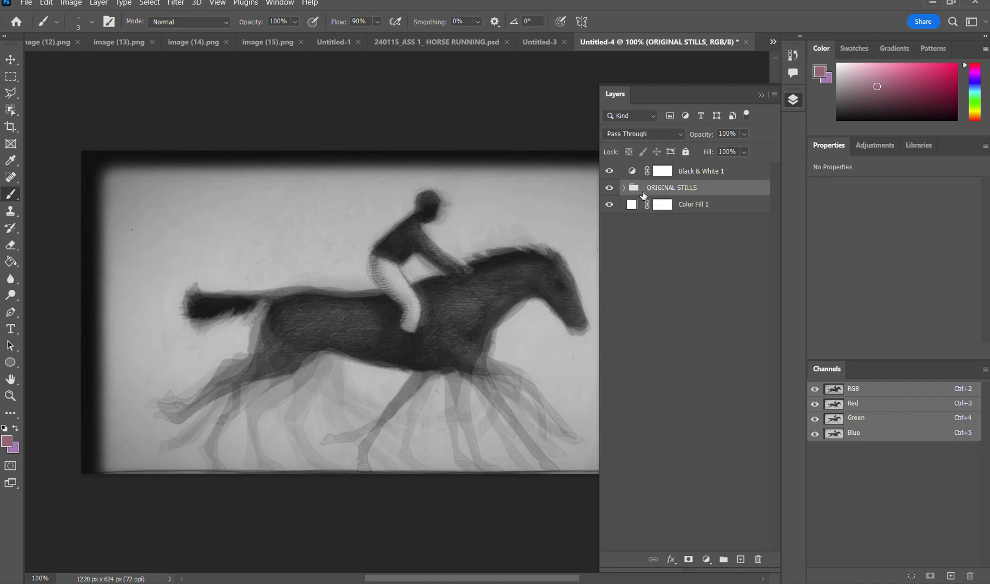
# Save the document as a Photoshop file named 240115_ASS1_Horse Running_Compilation in the ASSIGNMENT 01 subfolder of Videos
pyautogui.click(27, 3)
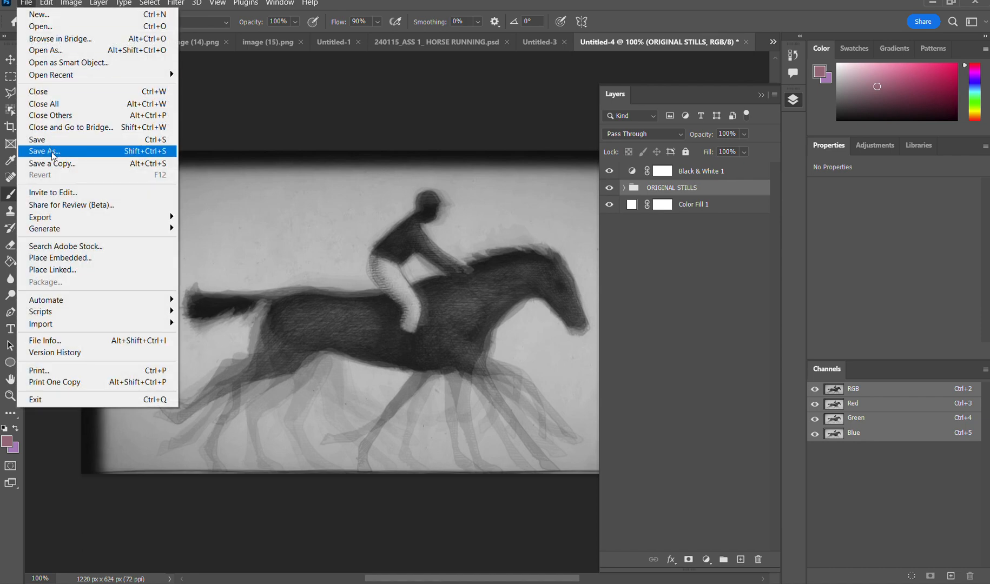
pyautogui.click(53, 153)
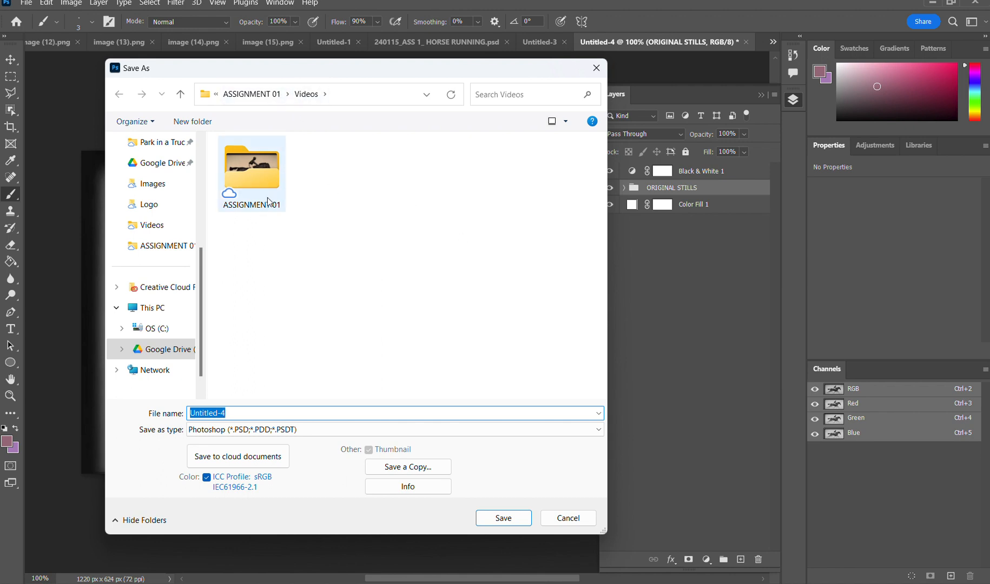
pyautogui.doubleClick(272, 187)
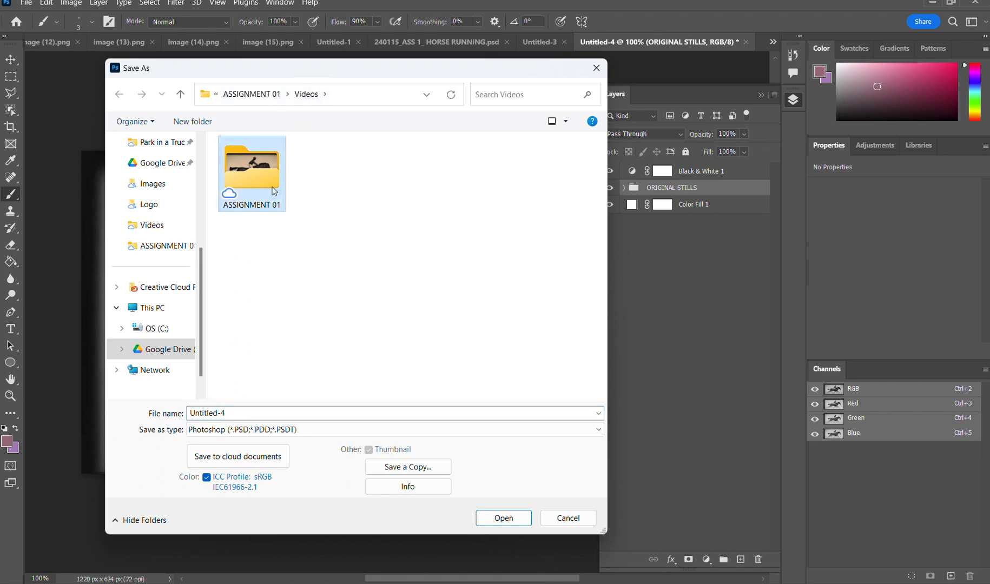
pyautogui.doubleClick(259, 413)
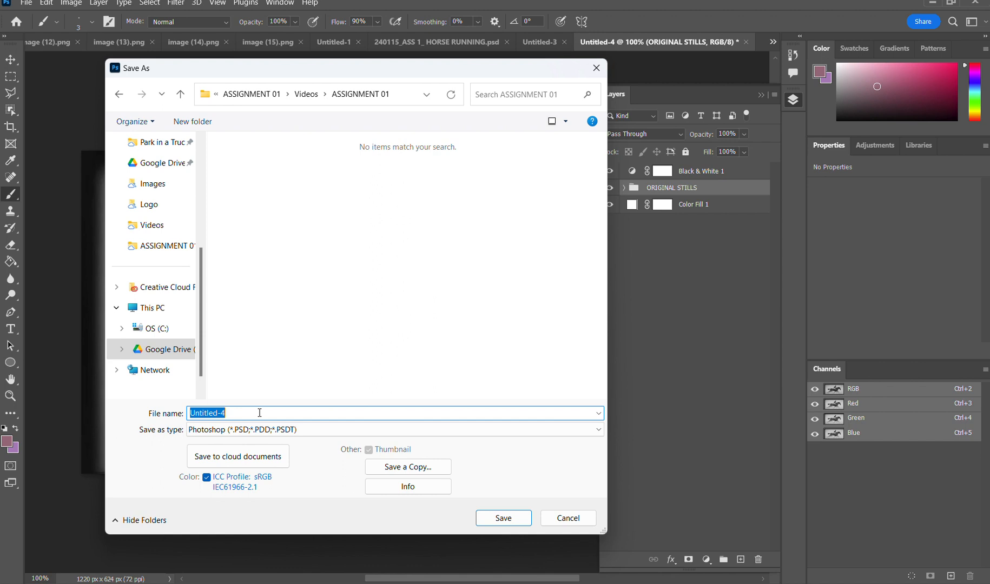
pyautogui.write('24')
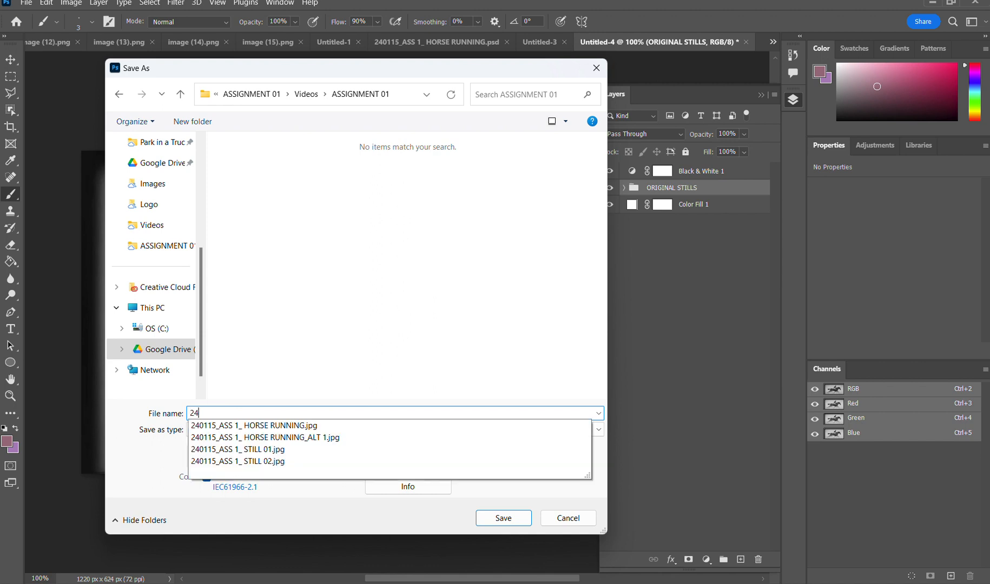
pyautogui.write('0115_ASS1')
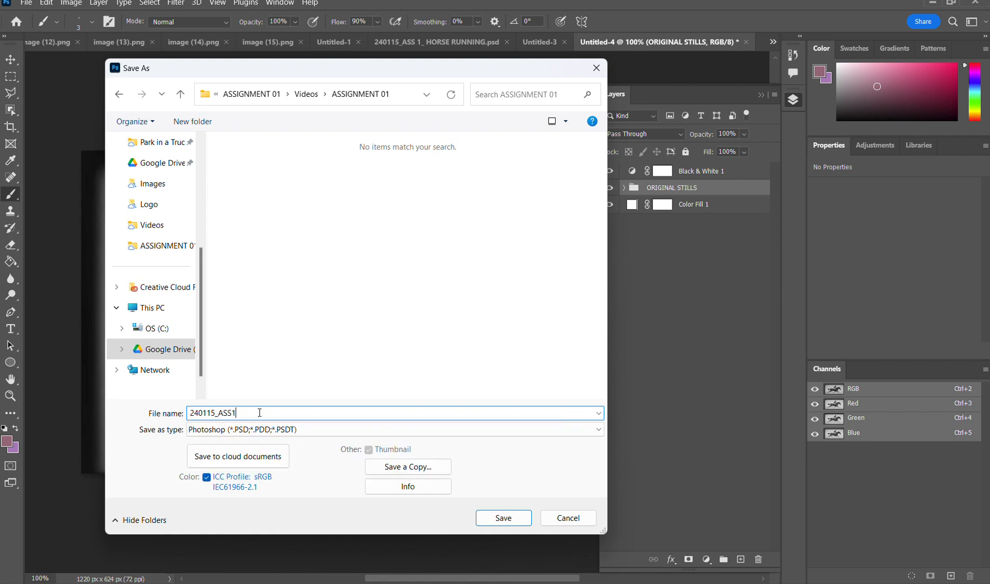
pyautogui.write('_Hou')
pyautogui.press('BackSpace')
pyautogui.write('rse Running_Compilation')
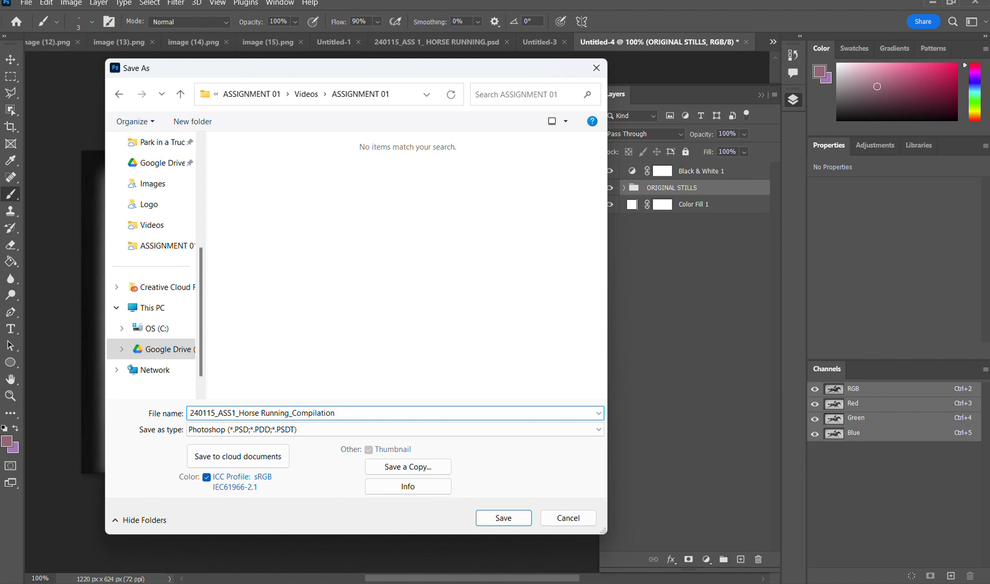
pyautogui.press('Return')
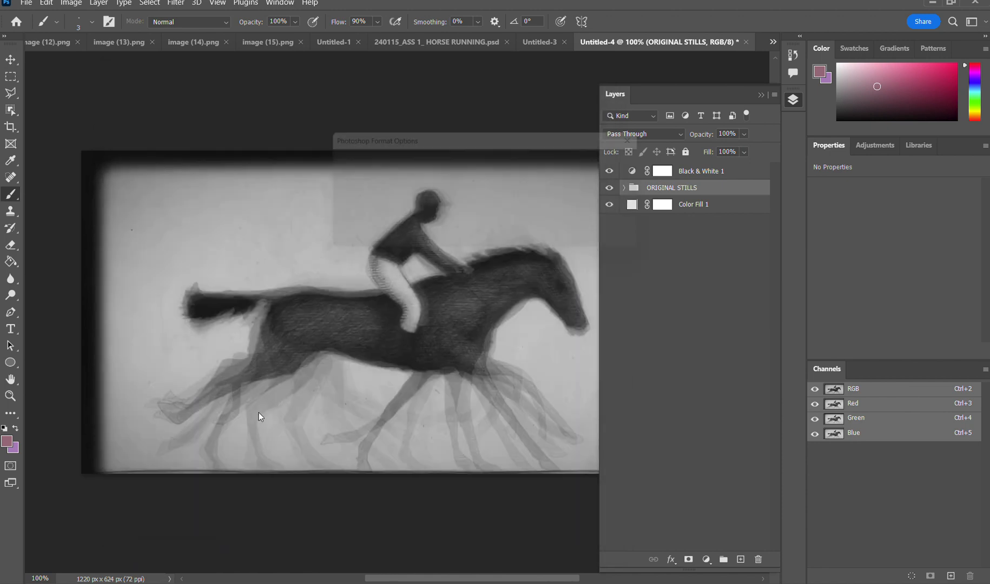
pyautogui.click(623, 160)
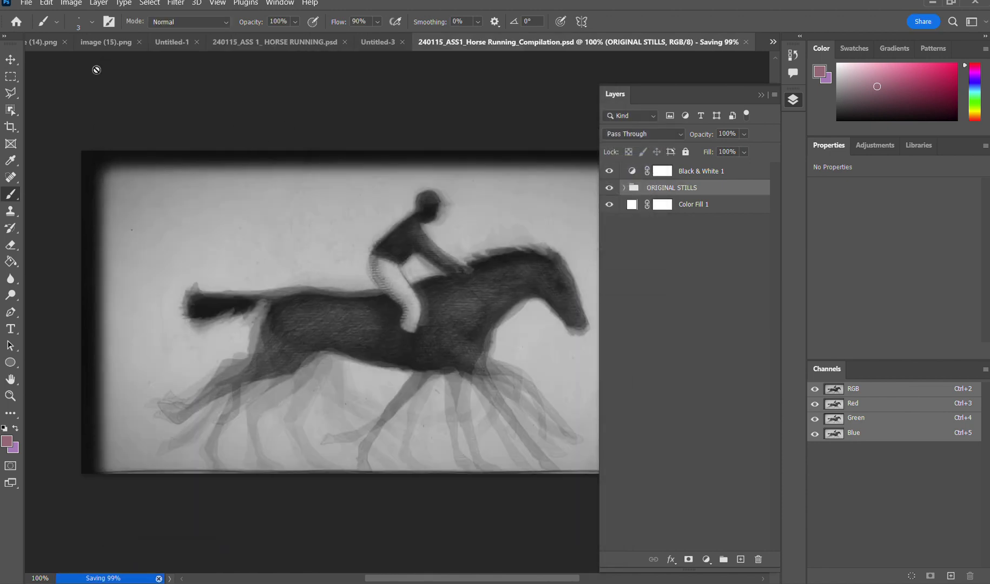
# Save a JPEG copy named 240115_ASS 1_ HORSE RUNNING_Compiled 01 in the same folder, at Maximum quality (12)
pyautogui.click(27, 4)
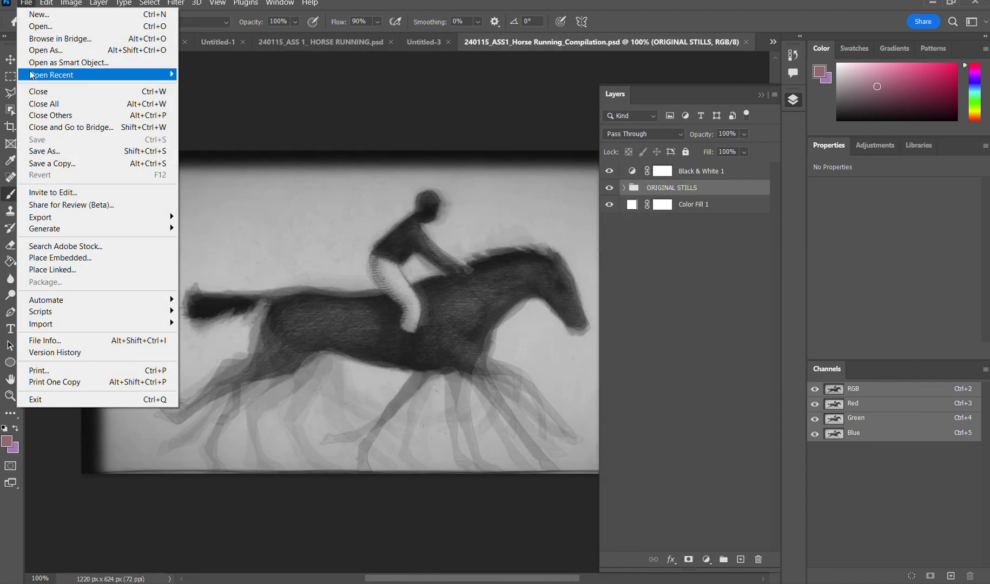
pyautogui.click(65, 164)
pyautogui.click(303, 429)
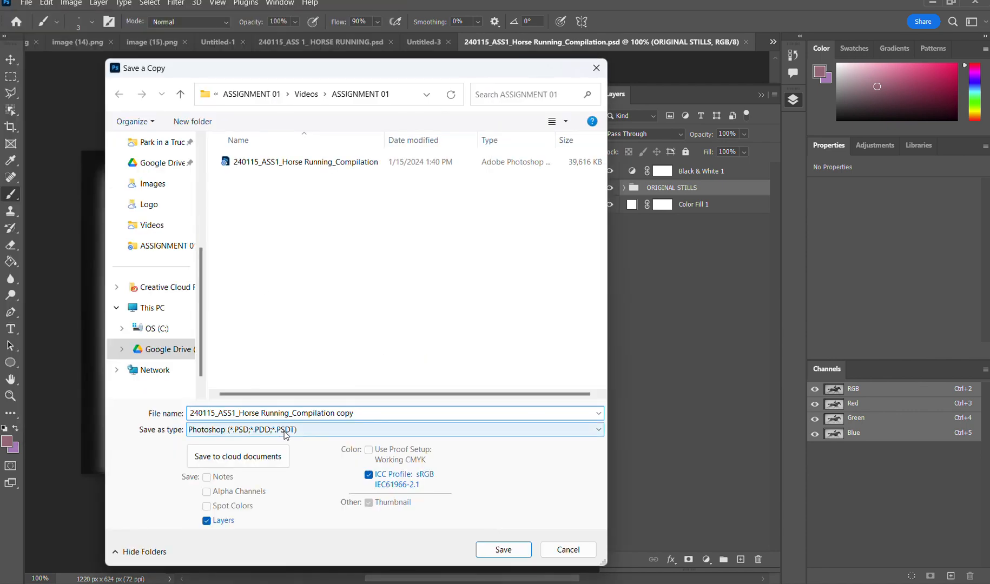
pyautogui.click(302, 283)
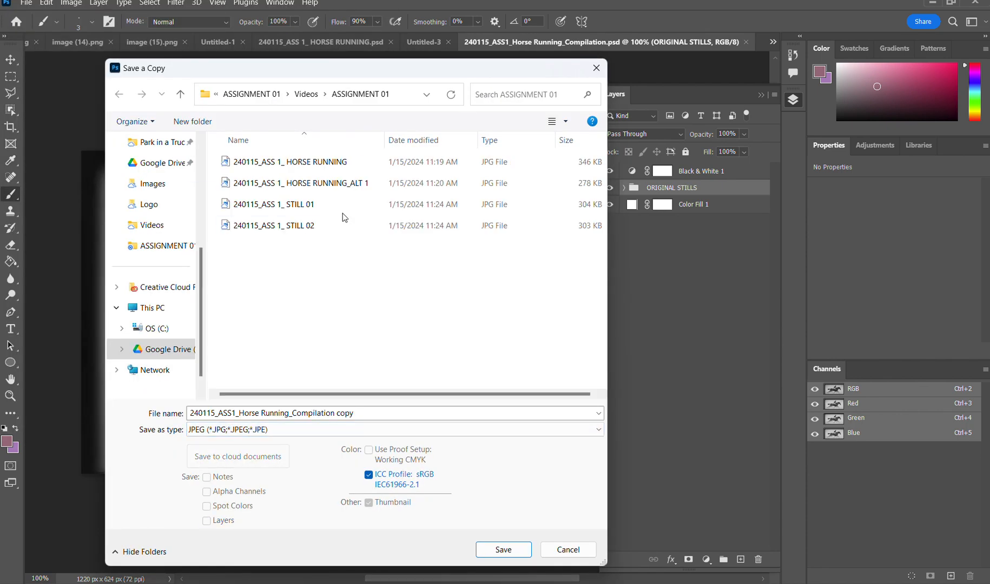
pyautogui.click(329, 162)
pyautogui.click(311, 415)
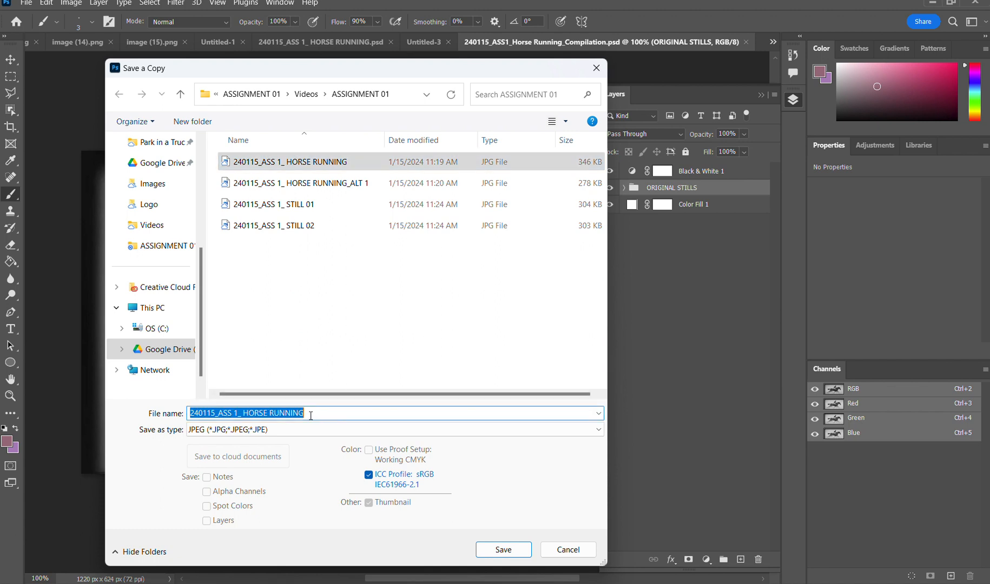
pyautogui.click(309, 412)
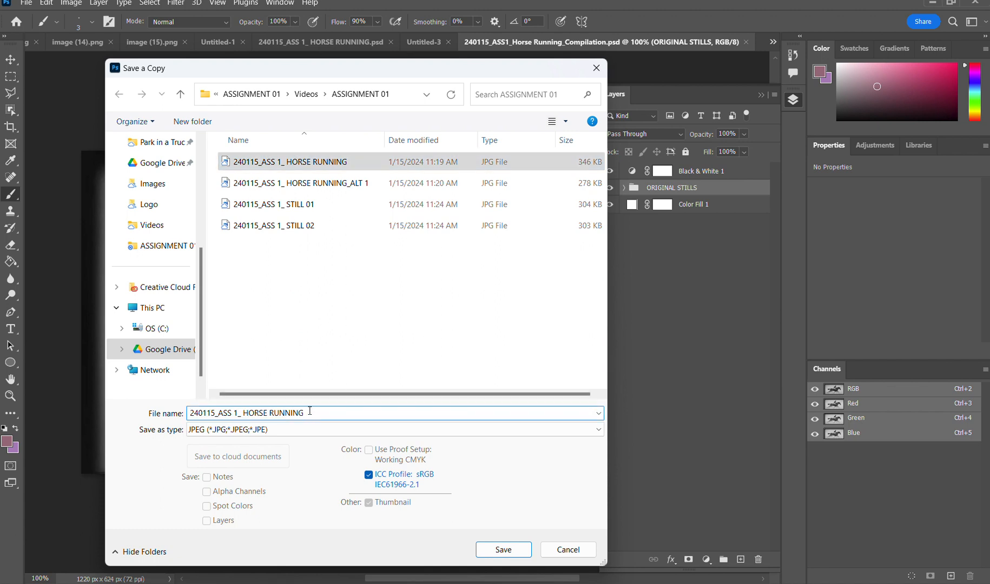
pyautogui.write('_')
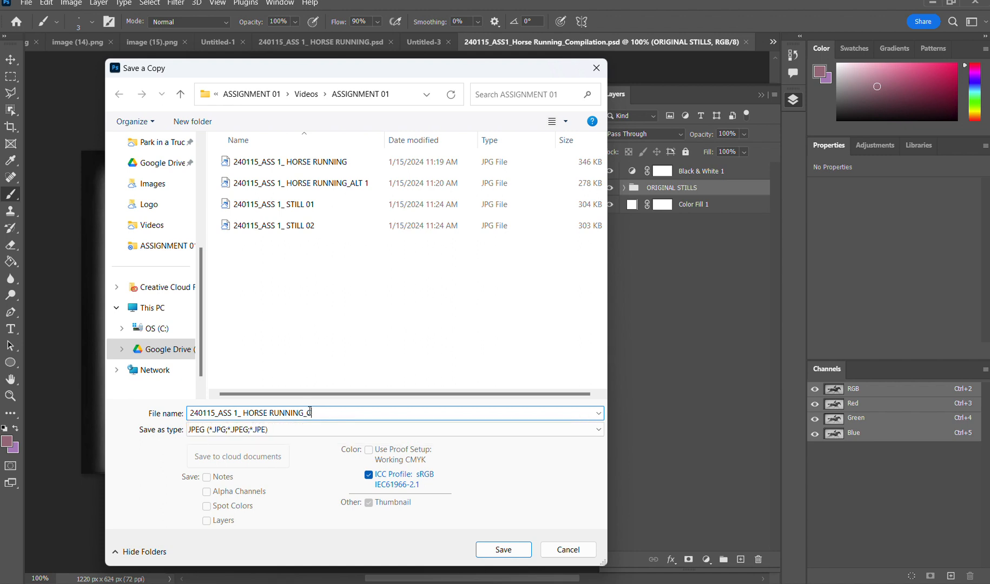
pyautogui.write('Compiled 01')
pyautogui.press('Return')
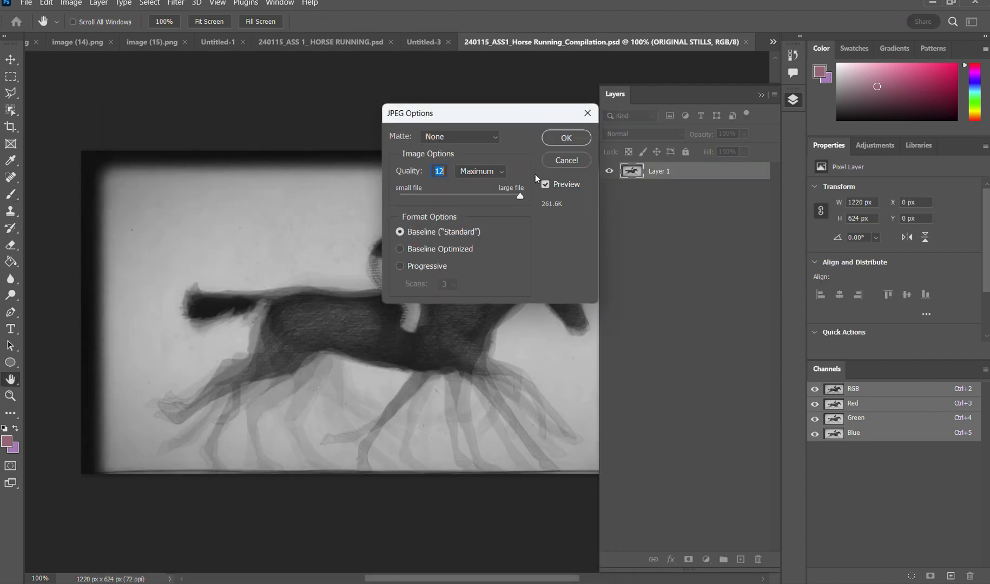
pyautogui.click(487, 172)
pyautogui.click(493, 173)
pyautogui.click(562, 139)
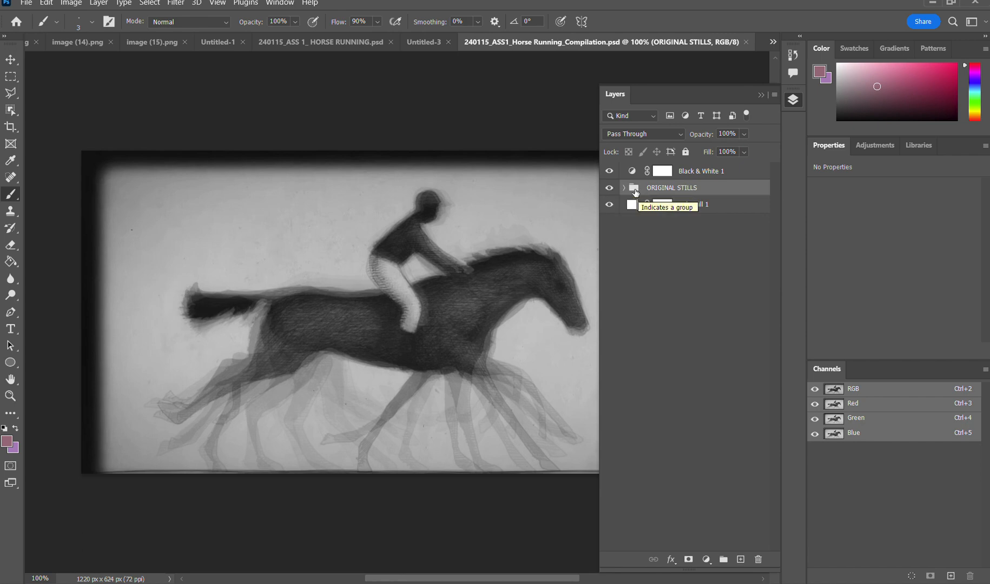
# Duplicate the ORIGINAL STILLS group, hide the original, and rename the copy STILLS ALT 01
pyautogui.moveTo(636, 193); pyautogui.dragTo(740, 560)
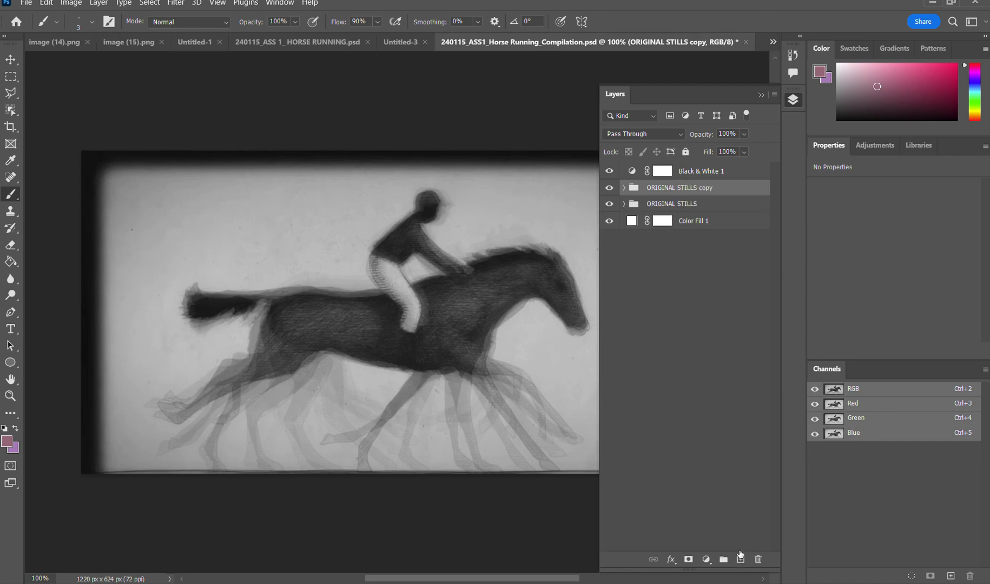
pyautogui.click(608, 204)
pyautogui.doubleClick(698, 186)
pyautogui.moveTo(676, 187); pyautogui.dragTo(697, 187)
pyautogui.hotkey('ctrl', 'a')
pyautogui.write('STILLS ALT 01')
# Expand the STILLS ALT 01 group, select Layers 1 through 30, and set their opacity to 71%
pyautogui.click(625, 188)
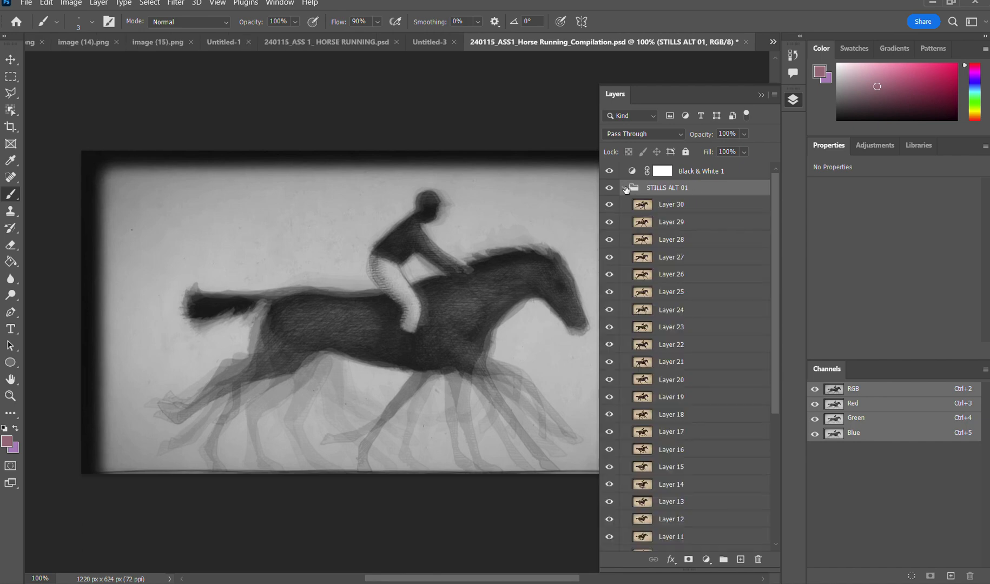
pyautogui.click(651, 210)
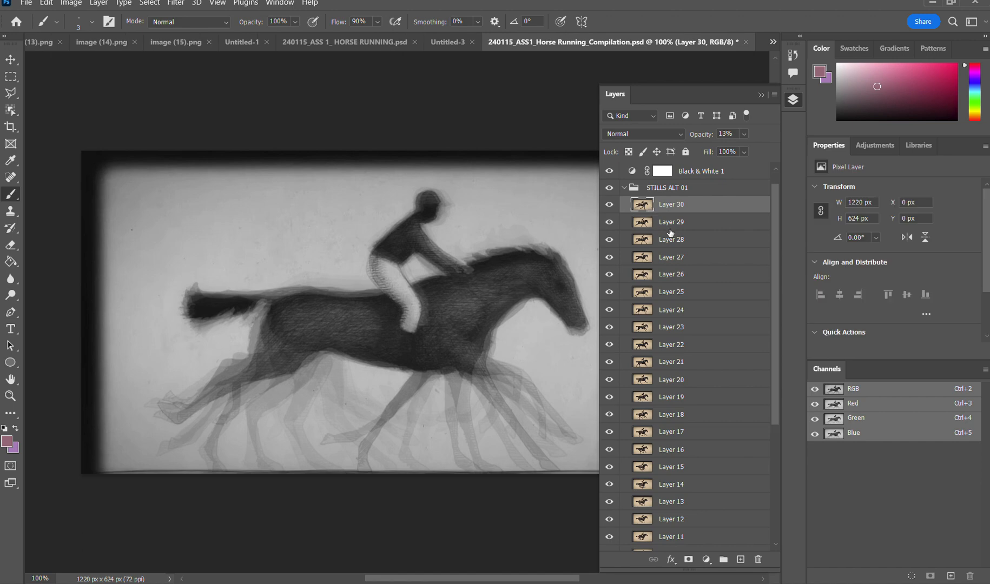
pyautogui.scroll(-4, 655, 227)
pyautogui.keyDown('shift'); pyautogui.click(703, 508); pyautogui.keyUp('shift')
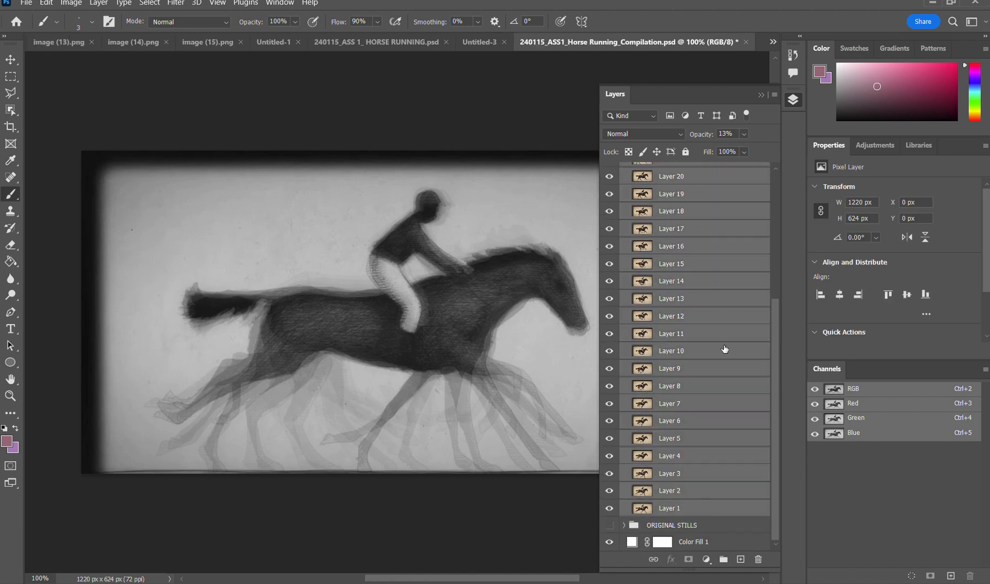
pyautogui.click(744, 133)
pyautogui.moveTo(746, 153); pyautogui.dragTo(754, 148)
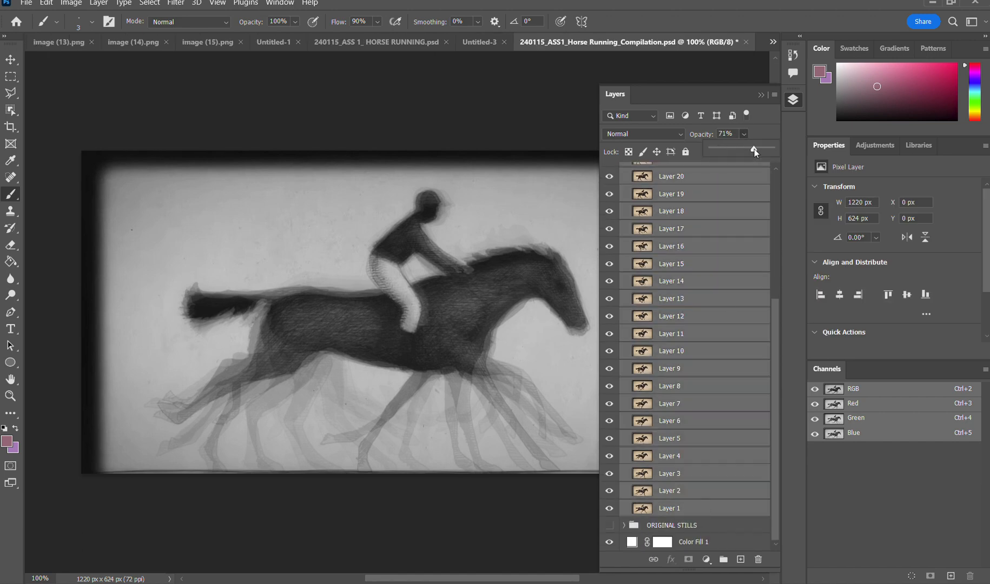
# Try the Dissolve, Darken, Multiply and Color Burn blend modes on the selected still layers, returning to Darken
pyautogui.click(673, 136)
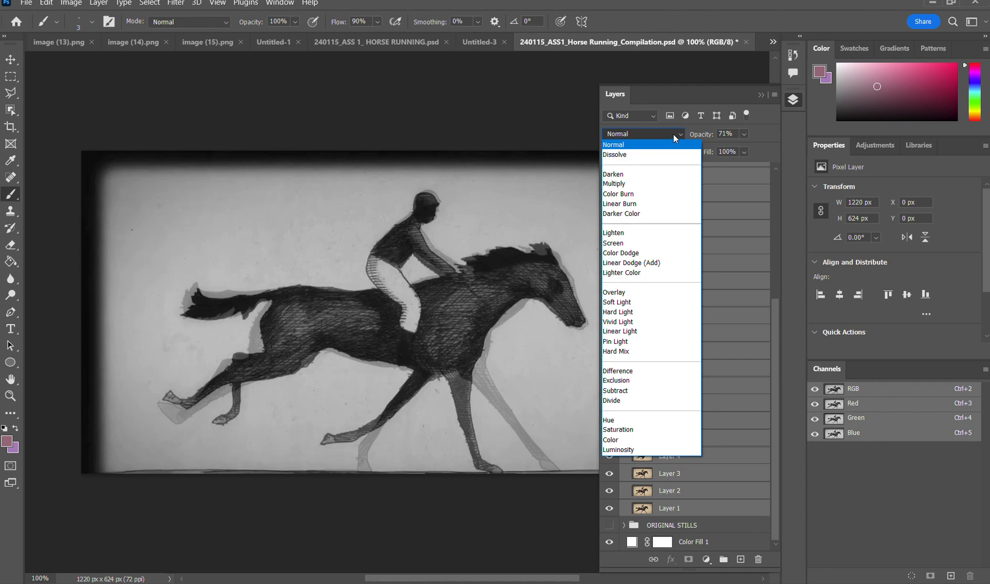
pyautogui.click(657, 154)
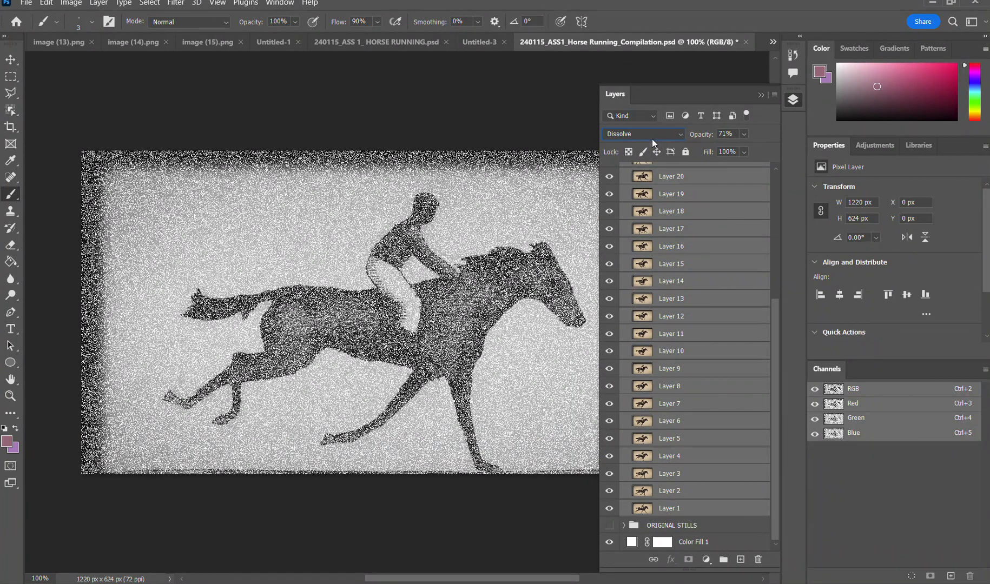
pyautogui.scroll(-1, 652, 139)
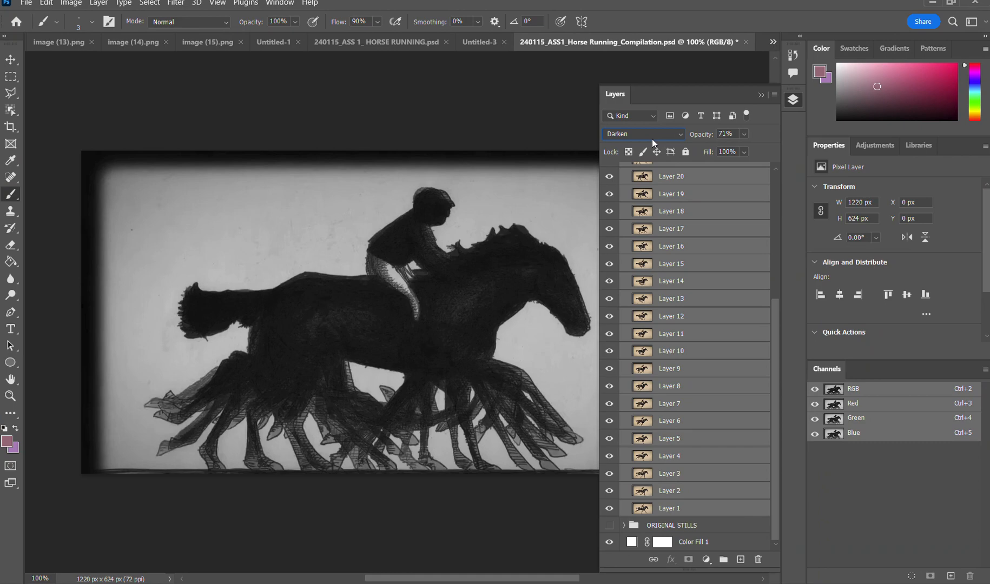
pyautogui.click(652, 139)
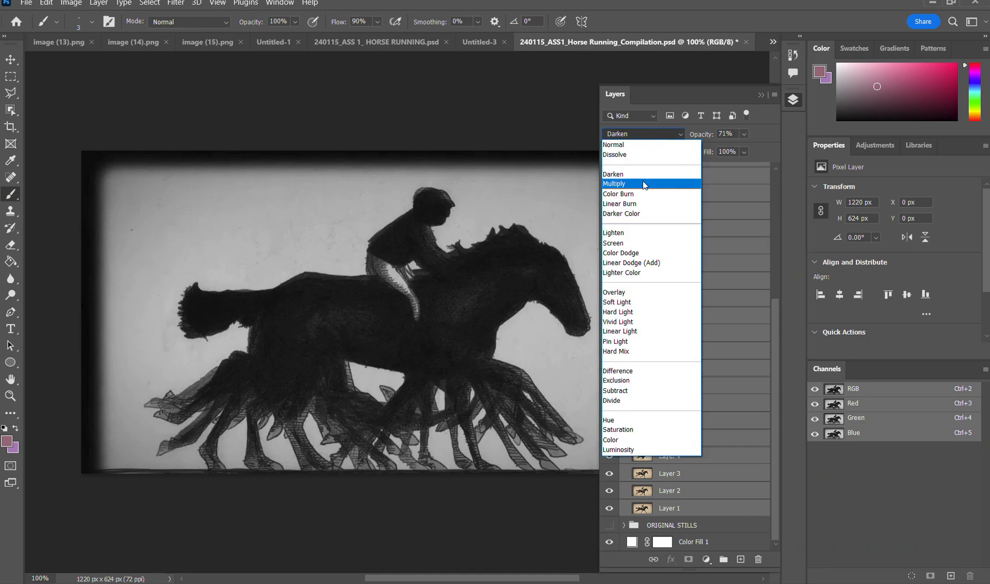
pyautogui.click(644, 184)
pyautogui.click(648, 135)
pyautogui.click(644, 154)
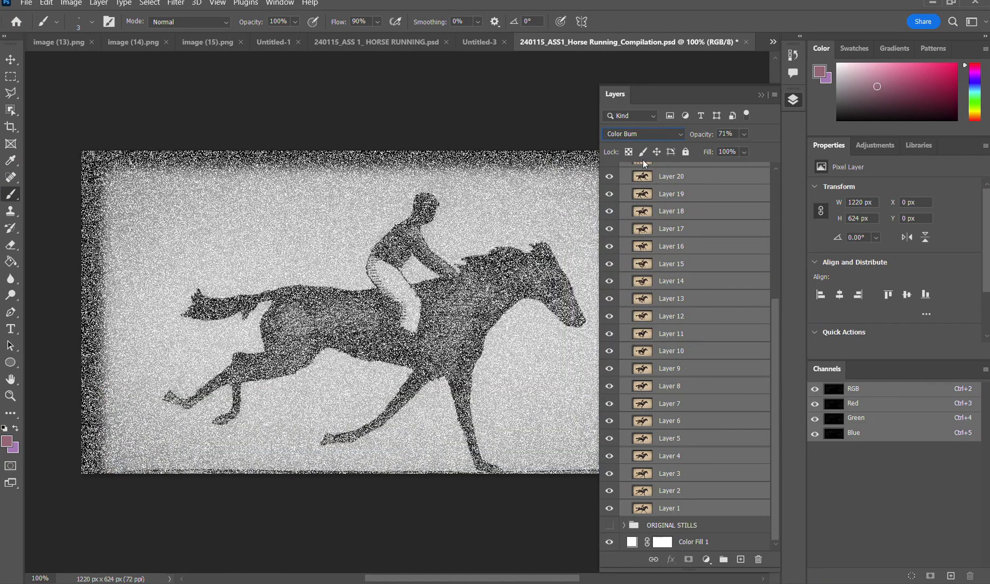
pyautogui.scroll(-3, 646, 136)
pyautogui.click(656, 135)
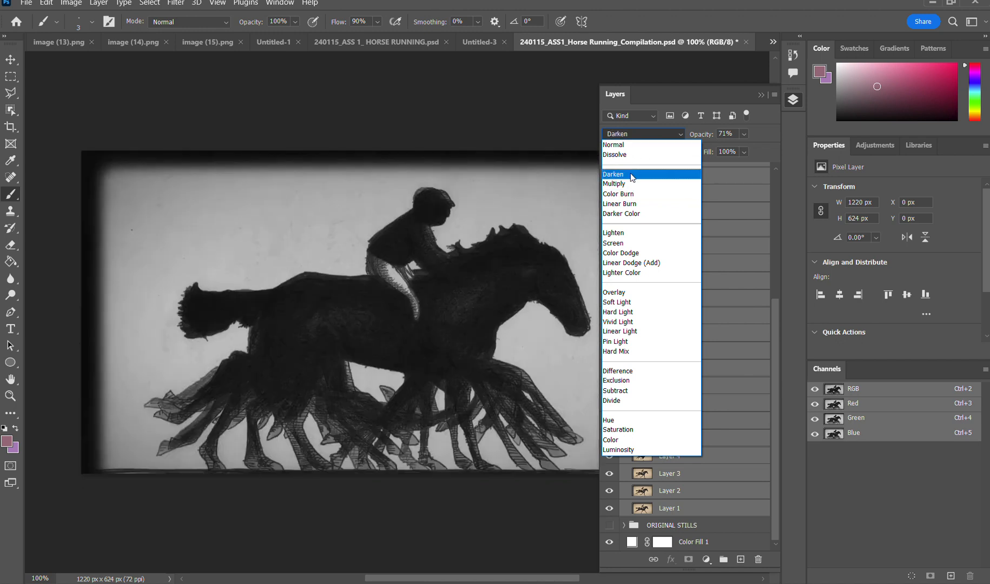
pyautogui.click(632, 176)
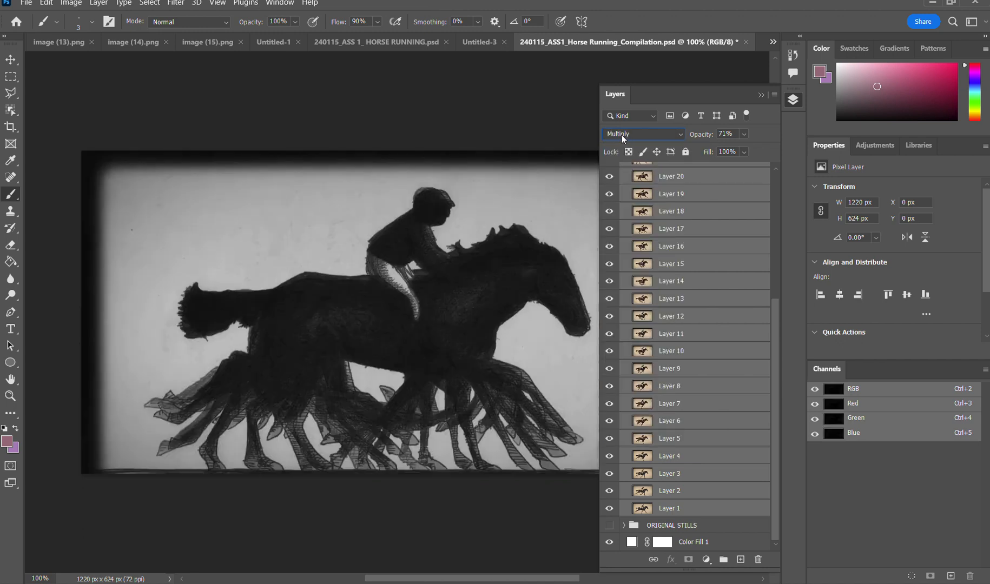
# Cycle the selected still layers through the remaining blend modes, from Multiply through Hard Light, Pin Light and Subtract, stopping at Difference
pyautogui.scroll(-3, 622, 135)
pyautogui.scroll(-1, 622, 135)
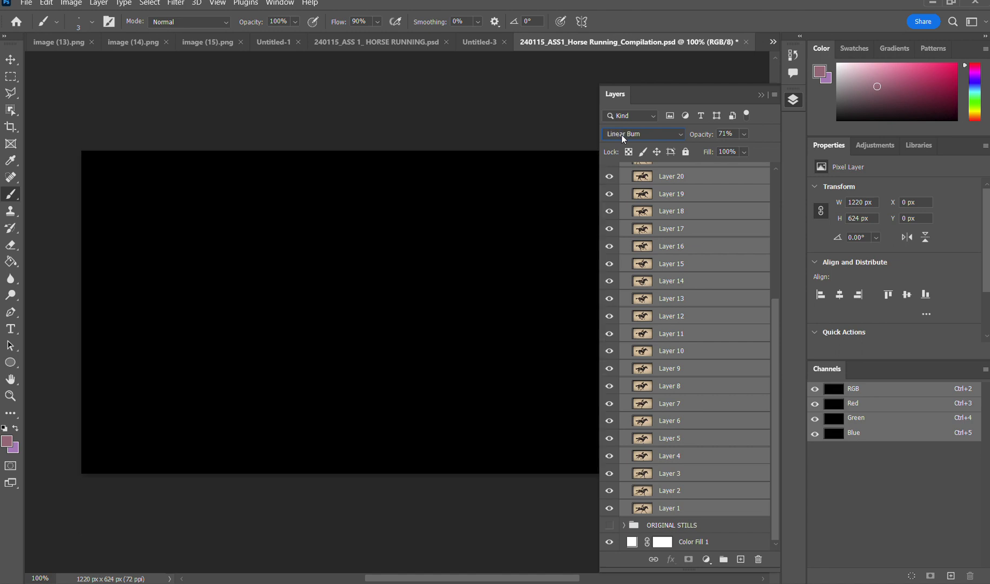
pyautogui.scroll(-1, 621, 135)
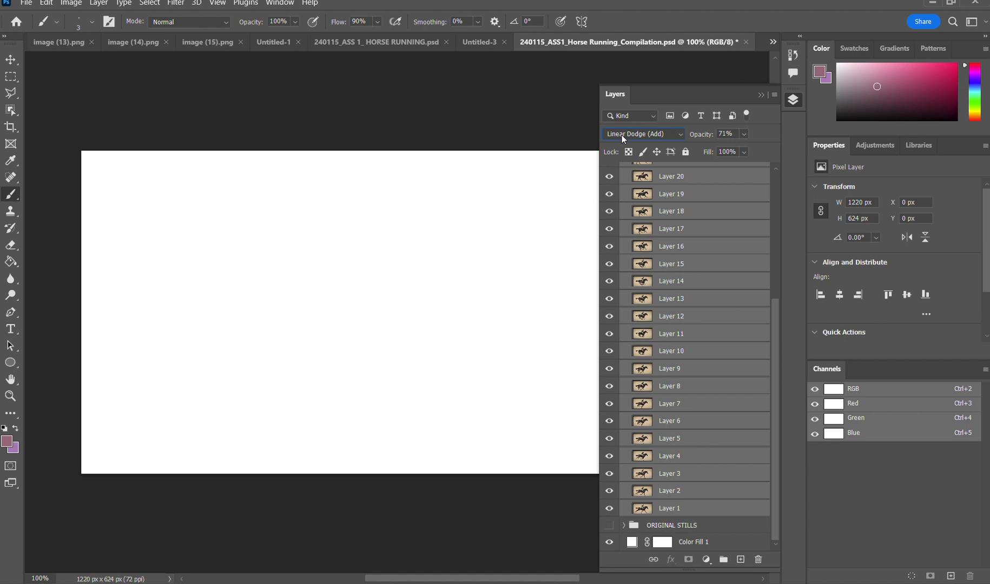
pyautogui.scroll(-1, 622, 135)
pyautogui.scroll(-1, 622, 135)
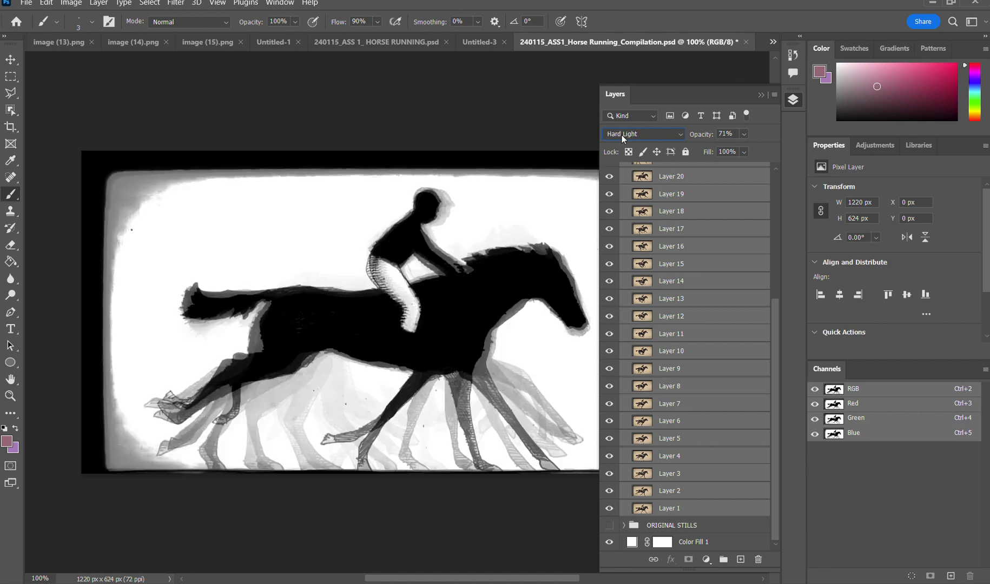
pyautogui.scroll(-1, 622, 135)
pyautogui.scroll(-2, 621, 135)
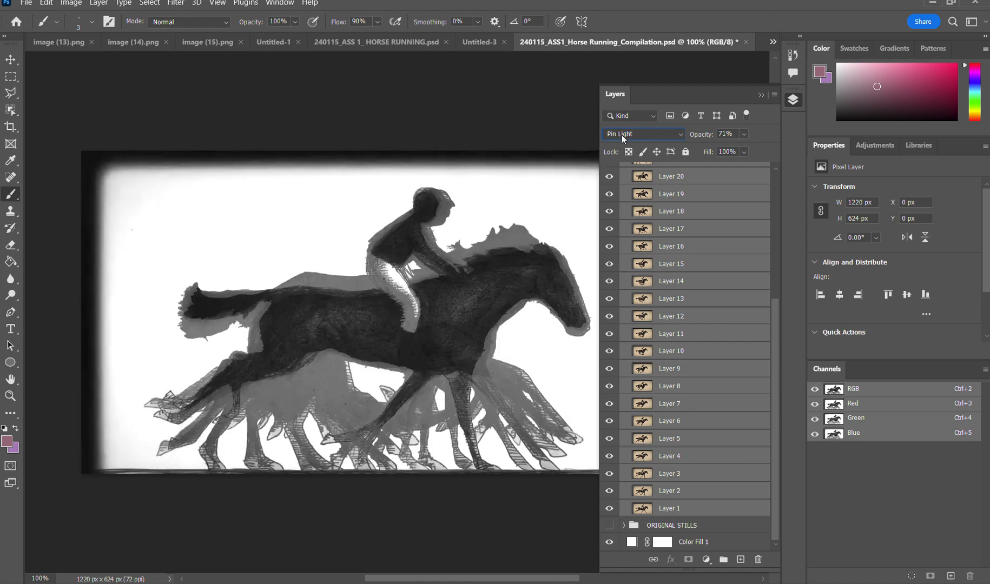
pyautogui.scroll(-3, 621, 135)
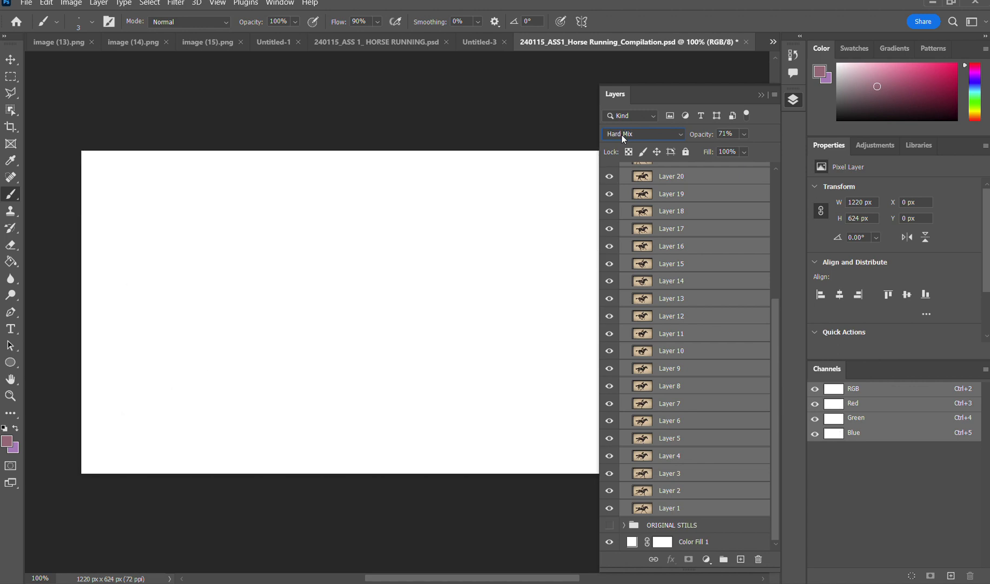
pyautogui.scroll(1, 622, 135)
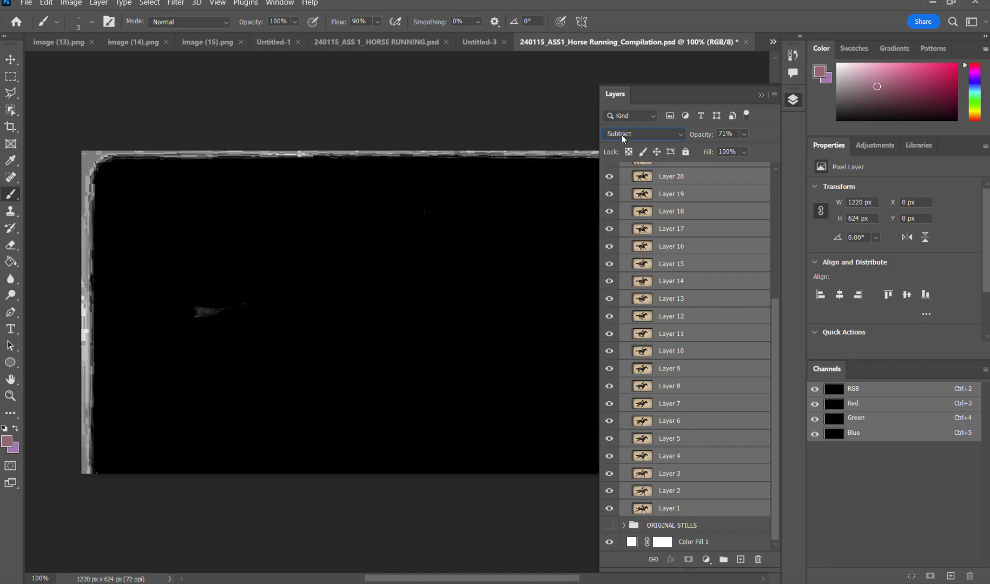
# Try several opacities on the Difference-blended layers, including 100%, 58% and 27%, ending at 54%
pyautogui.click(744, 134)
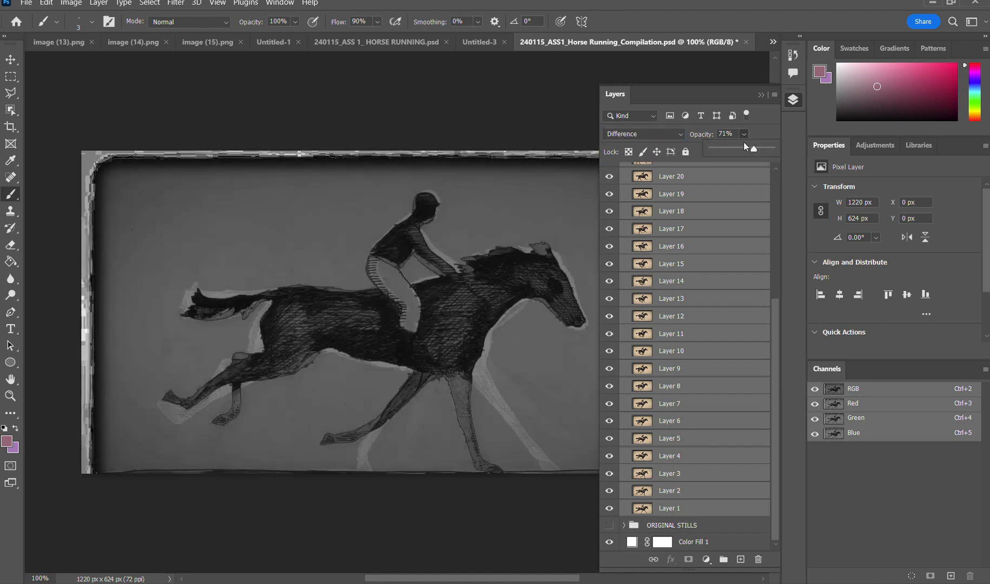
pyautogui.moveTo(759, 148); pyautogui.dragTo(793, 152)
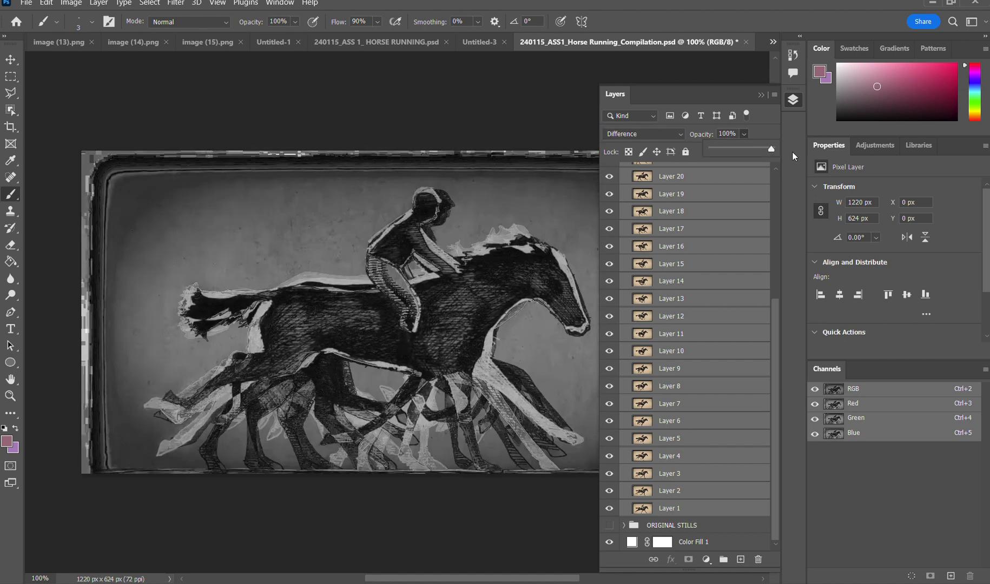
pyautogui.click(724, 148)
pyautogui.click(746, 148)
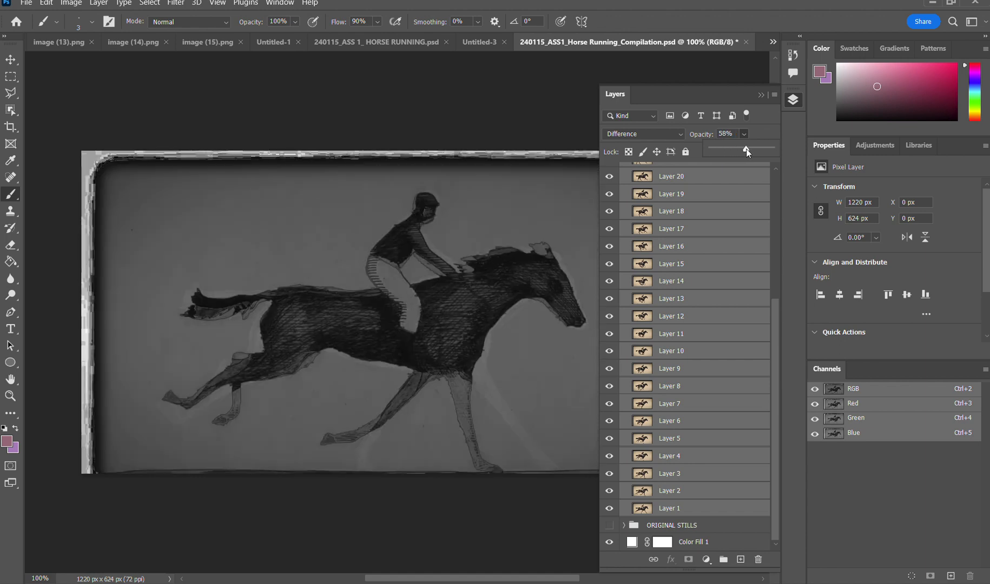
pyautogui.moveTo(747, 148); pyautogui.dragTo(801, 150)
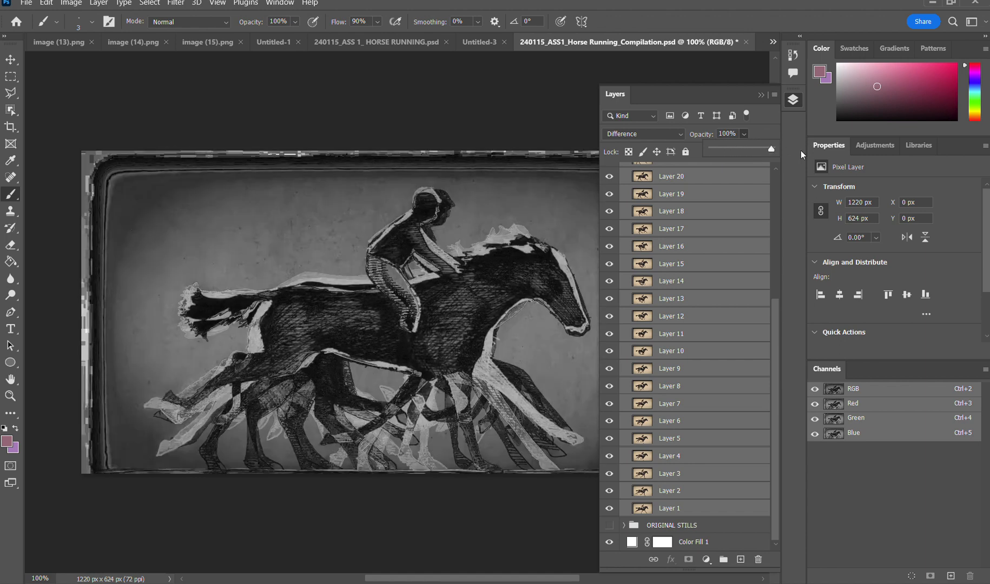
pyautogui.click(727, 149)
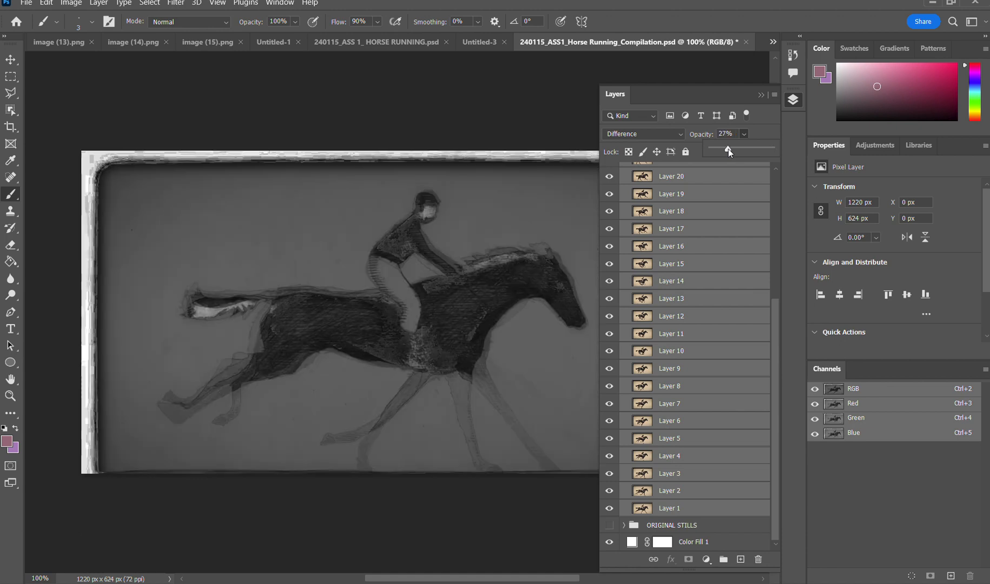
pyautogui.click(742, 148)
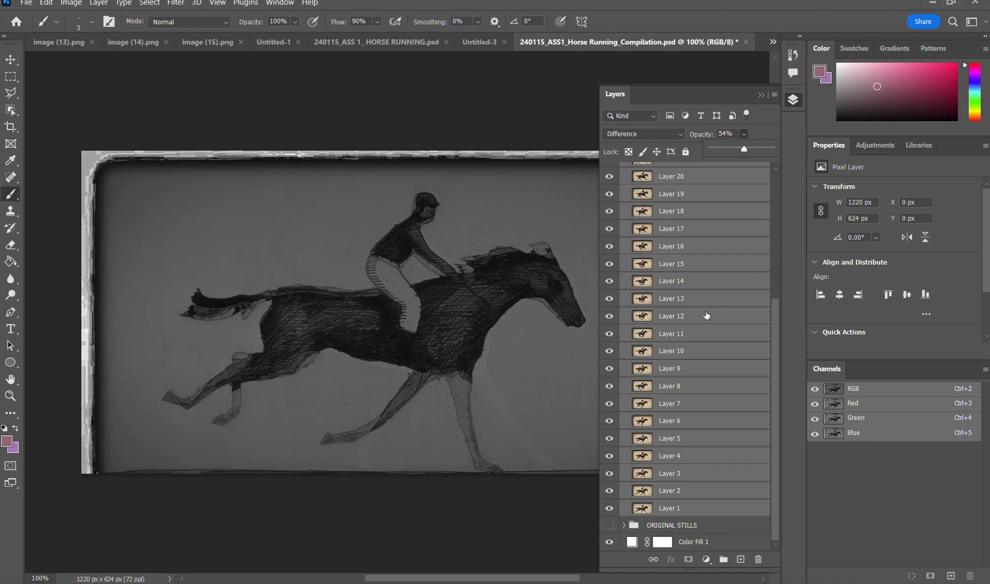
# Set all the selected still layers to the Darken blend mode at 42% opacity
pyautogui.click(669, 132)
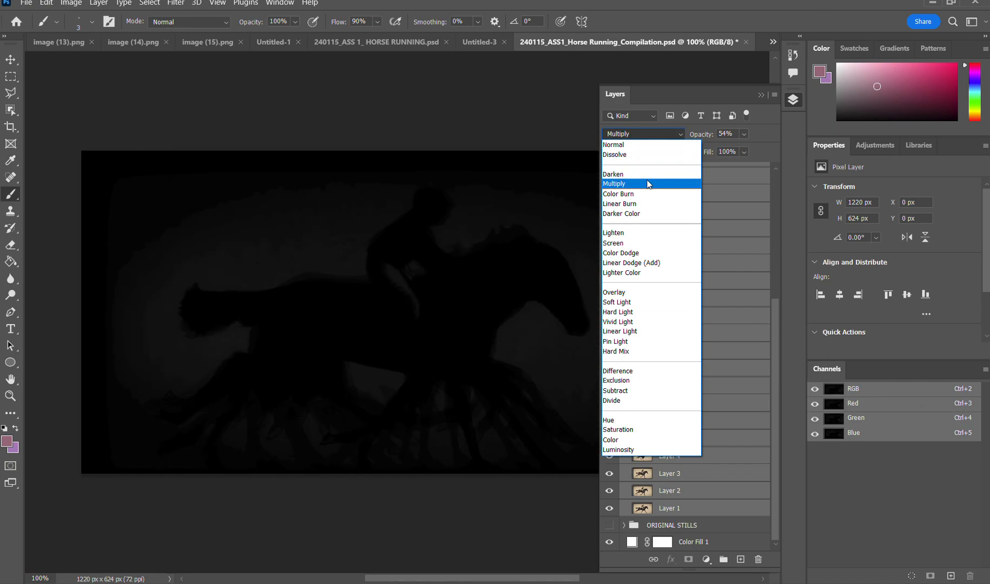
pyautogui.click(646, 175)
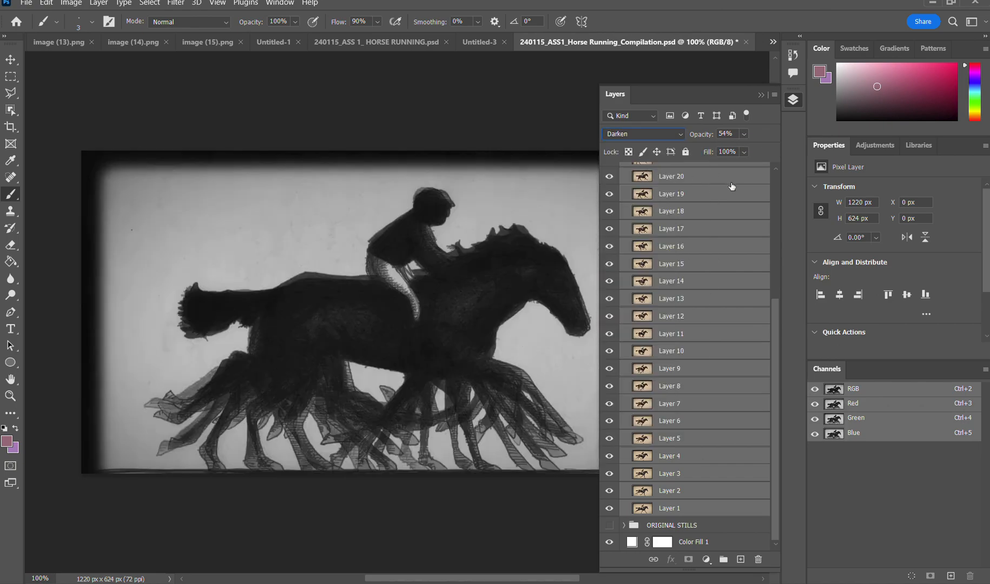
pyautogui.click(745, 136)
pyautogui.click(737, 147)
pyautogui.click(703, 316)
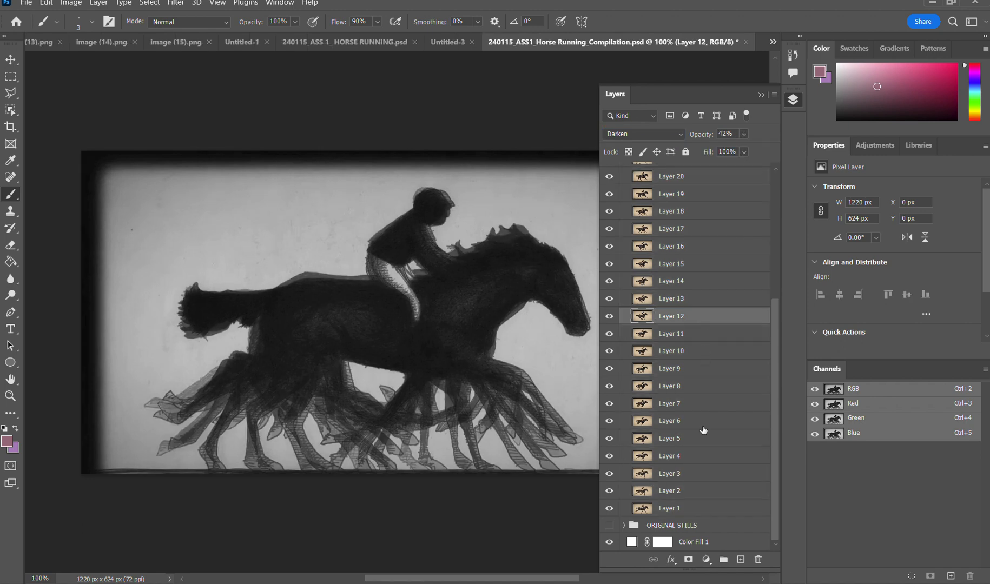
# Select Layers 1 through 7 in the STILLS ALT 01 group and set their opacity to 5%
pyautogui.click(696, 511)
pyautogui.keyDown('shift'); pyautogui.click(696, 410); pyautogui.keyUp('shift')
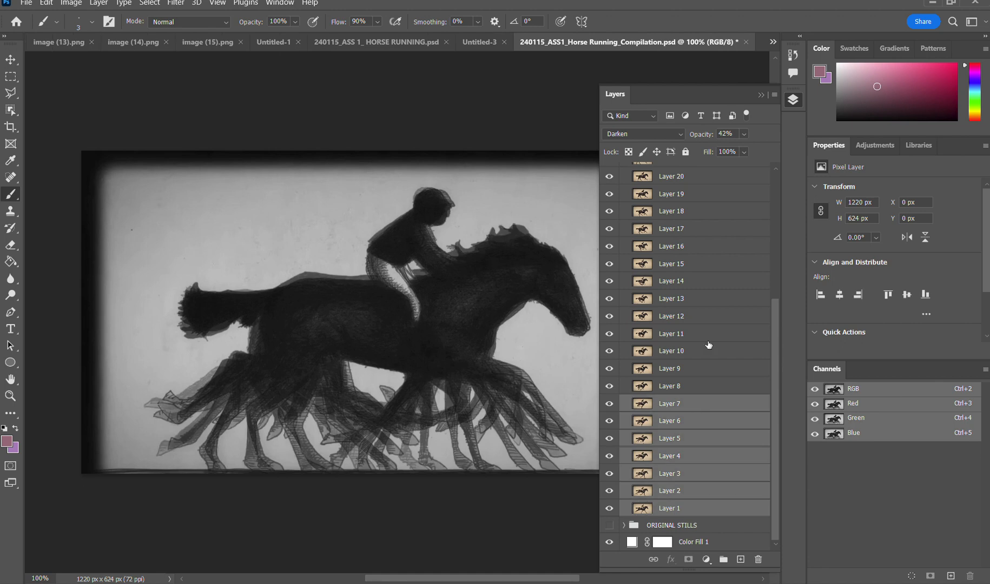
pyautogui.click(745, 135)
pyautogui.moveTo(724, 148); pyautogui.dragTo(715, 149)
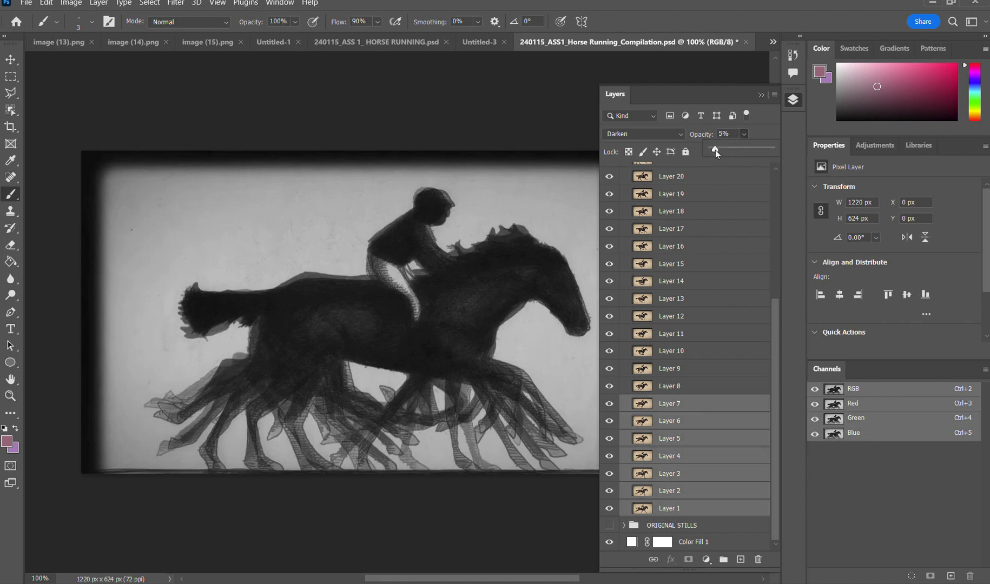
# Select Layers 6 through 10 in the STILLS ALT 01 group and adjust their opacity
pyautogui.click(698, 387)
pyautogui.click(692, 421)
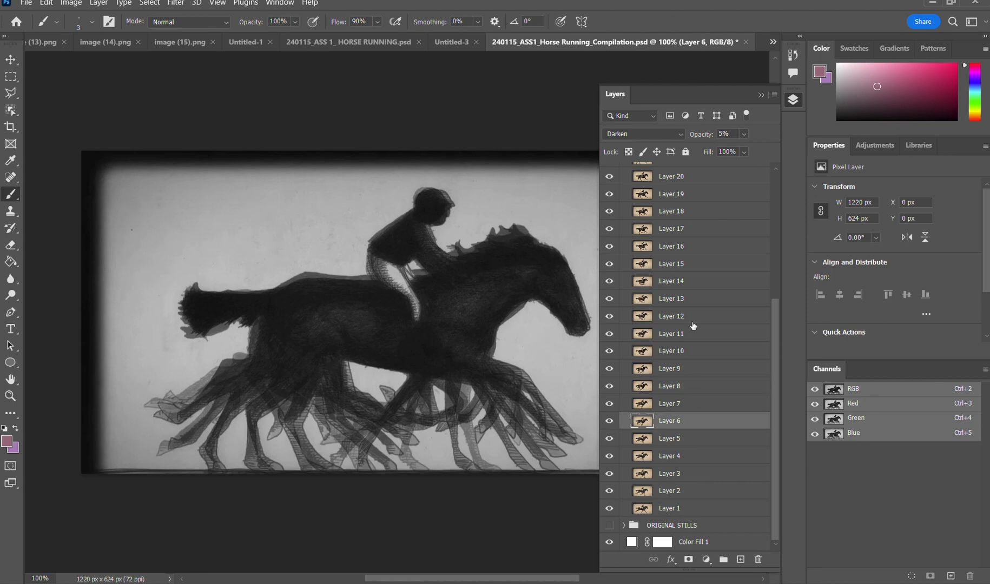
pyautogui.keyDown('shift'); pyautogui.click(691, 351); pyautogui.keyUp('shift')
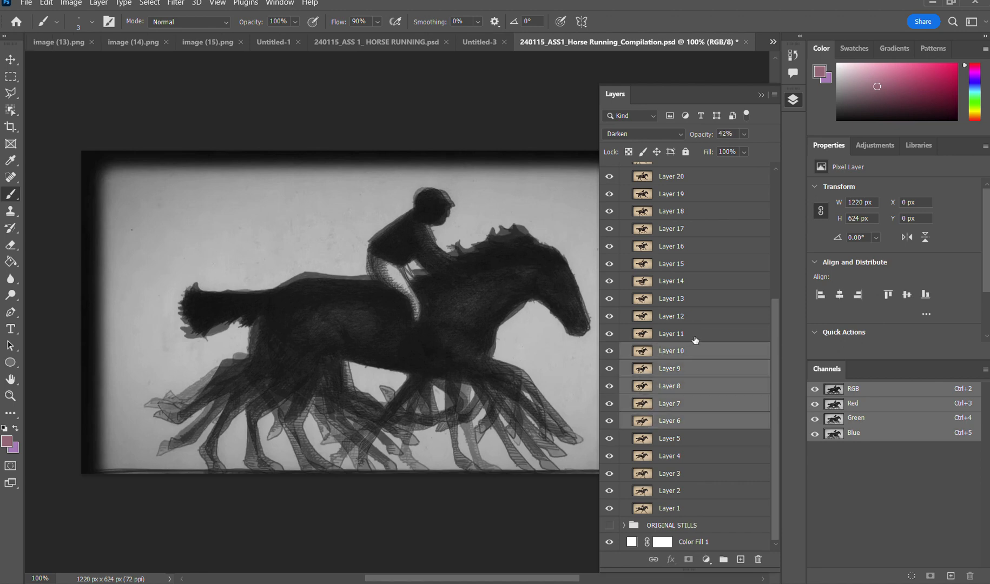
pyautogui.scroll(6, 695, 340)
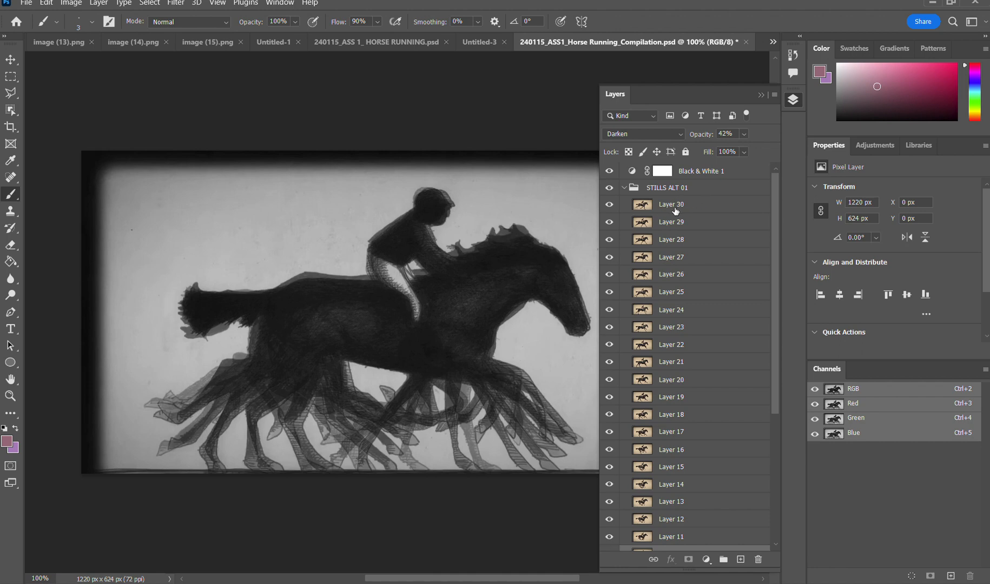
pyautogui.scroll(-3, 675, 211)
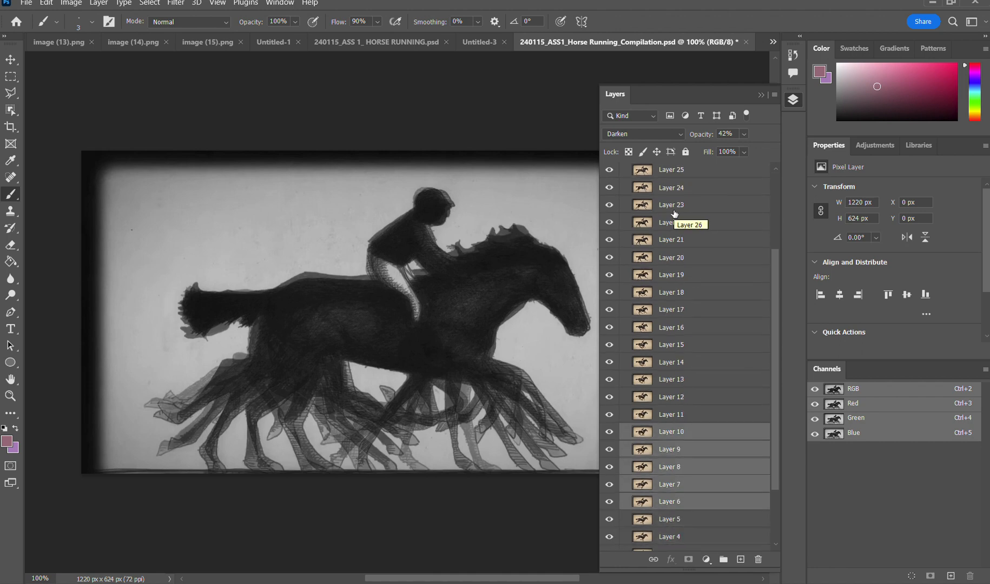
pyautogui.click(744, 134)
# Lower the opacity of Layers 11 through 18 slightly, and select Layer 19
pyautogui.click(677, 415)
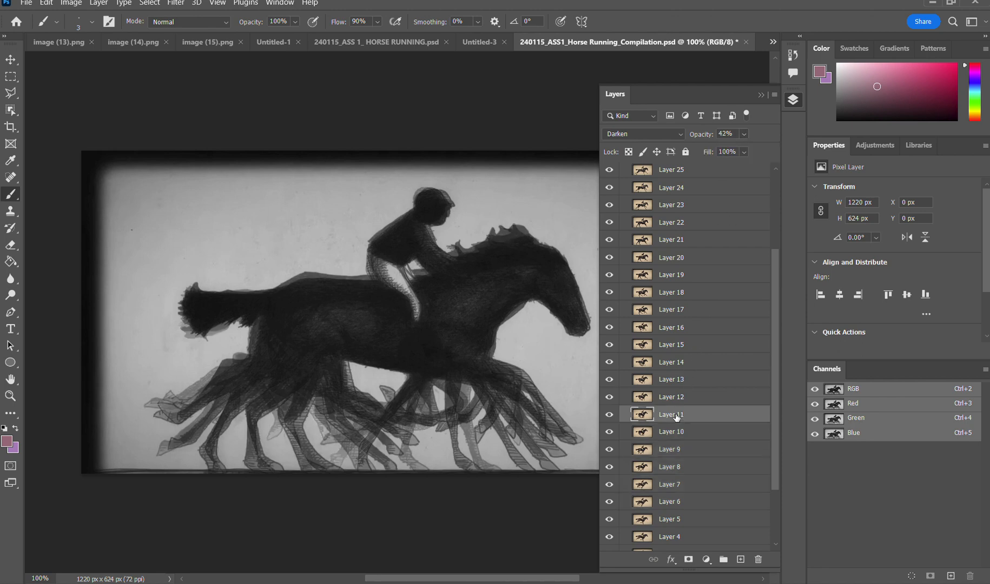
pyautogui.keyDown('shift'); pyautogui.click(684, 297); pyautogui.keyUp('shift')
pyautogui.click(744, 135)
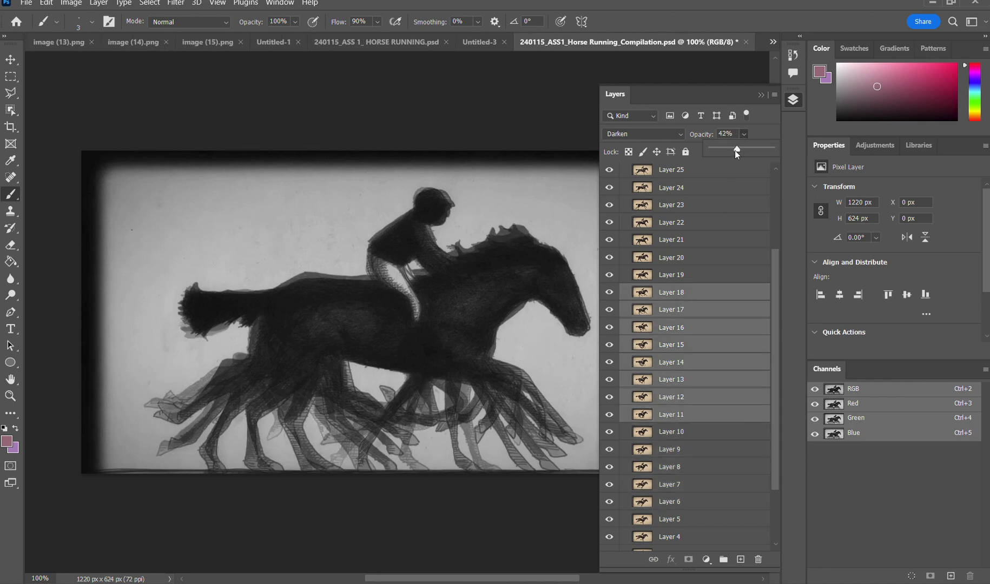
pyautogui.moveTo(735, 150); pyautogui.dragTo(730, 149)
pyautogui.click(690, 274)
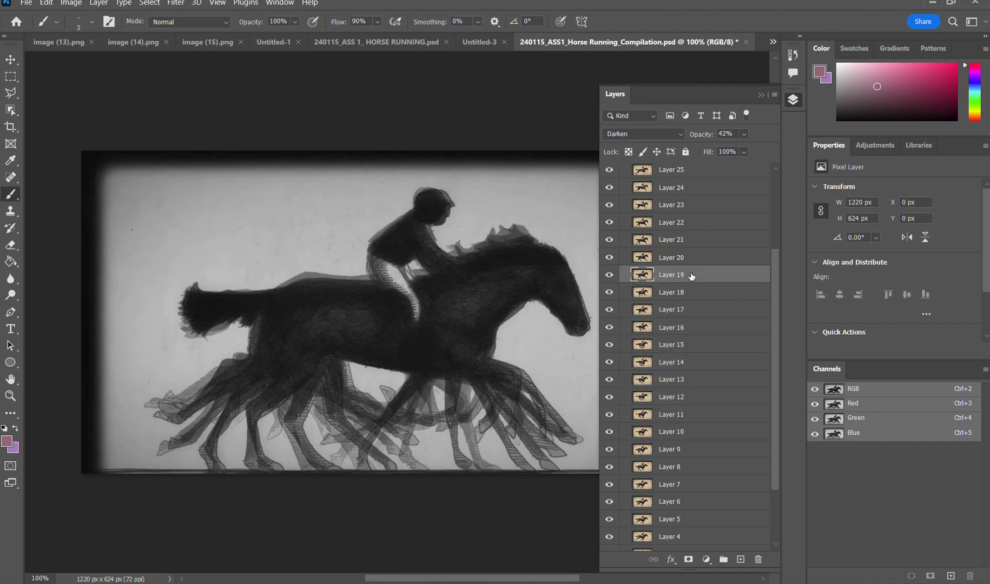
# Select Layers 19 through 25 in the STILLS ALT 01 group and set their opacity to 53%
pyautogui.scroll(3, 690, 271)
pyautogui.keyDown('shift'); pyautogui.click(690, 257); pyautogui.keyUp('shift')
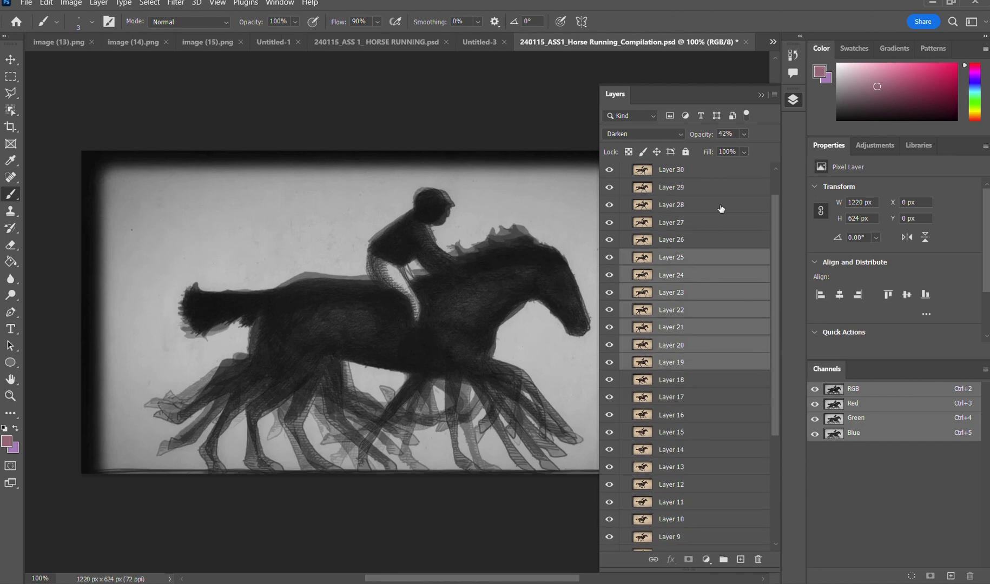
pyautogui.click(744, 134)
pyautogui.moveTo(744, 148); pyautogui.dragTo(744, 151)
pyautogui.click(702, 241)
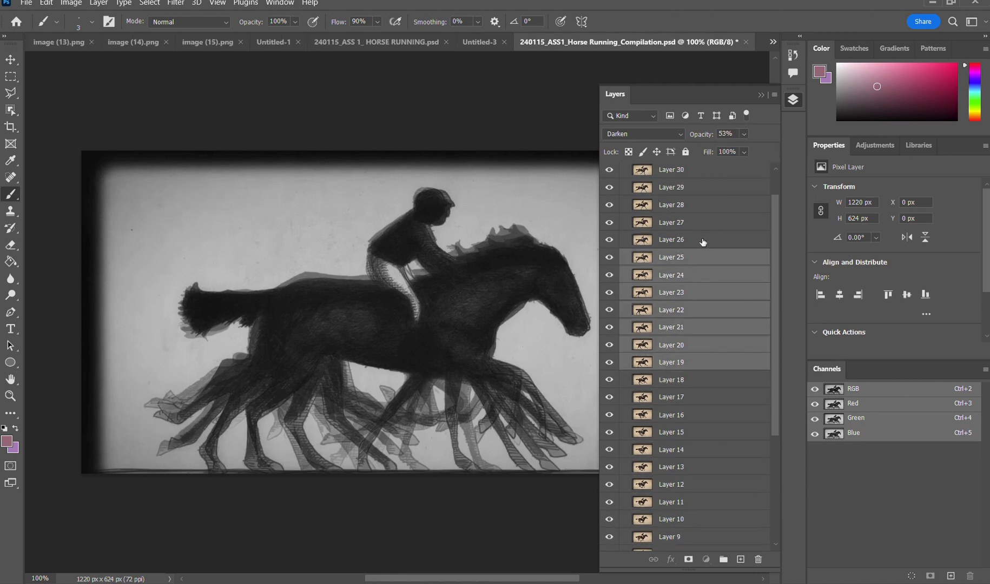
# Select Layers 26 through 30 in the STILLS ALT 01 group and set their opacity to 61%
pyautogui.click(702, 240)
pyautogui.scroll(2, 702, 241)
pyautogui.keyDown('shift'); pyautogui.click(698, 203); pyautogui.keyUp('shift')
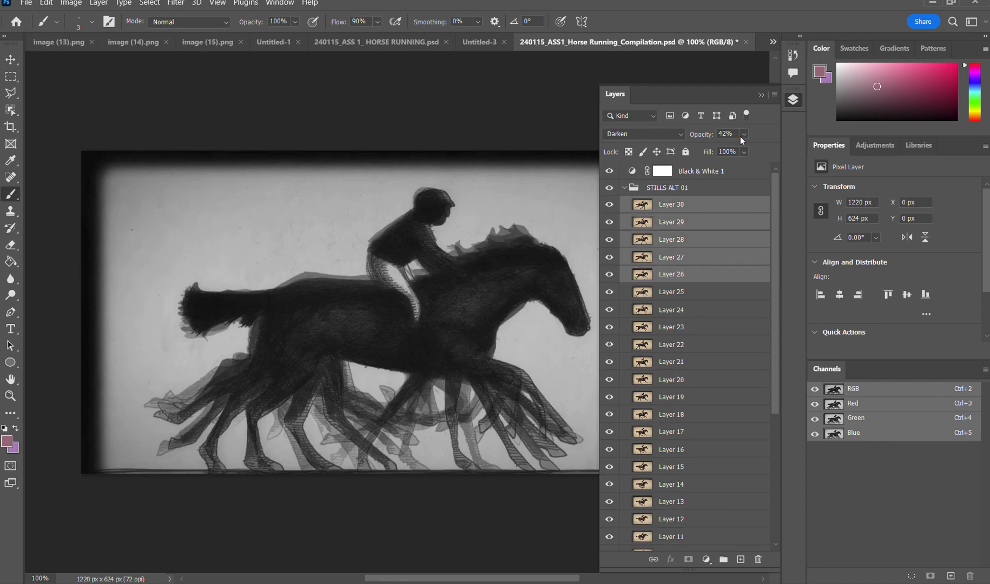
pyautogui.click(744, 134)
pyautogui.click(726, 203)
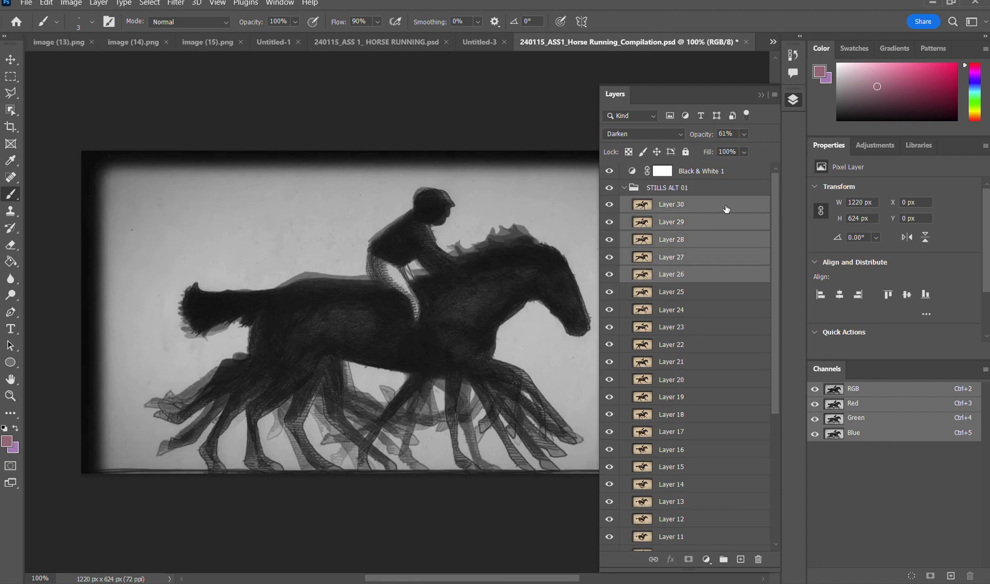
# Raise the opacity of Layer 30 to 100% and set the blend mode of Layer 29 to Multiply
pyautogui.click(726, 203)
pyautogui.click(744, 135)
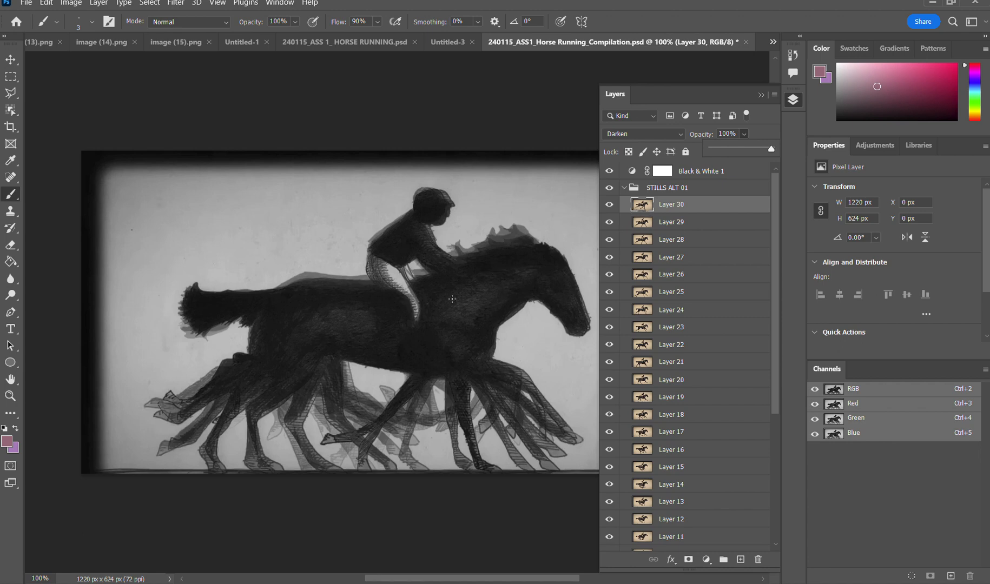
pyautogui.click(682, 229)
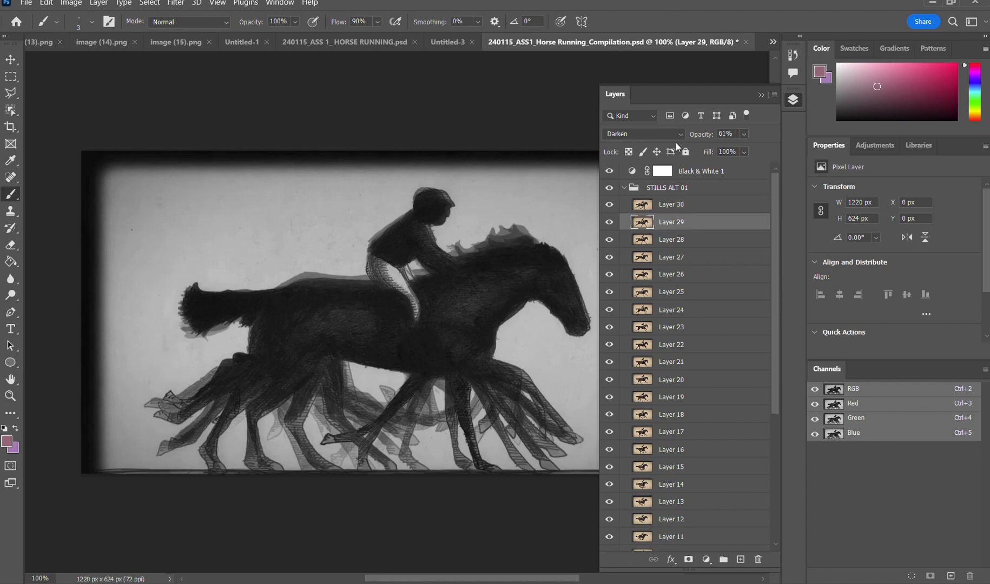
pyautogui.click(671, 133)
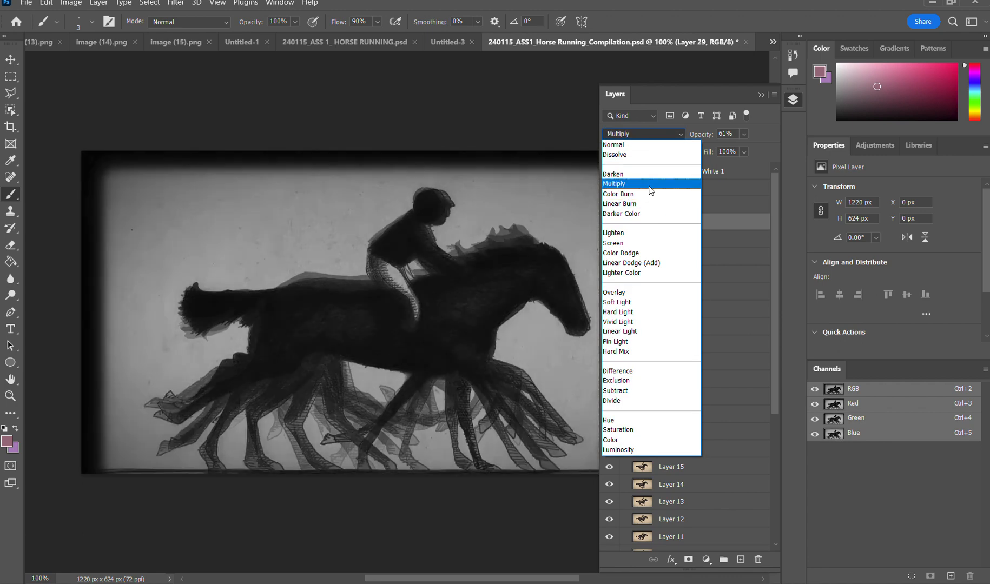
pyautogui.click(650, 187)
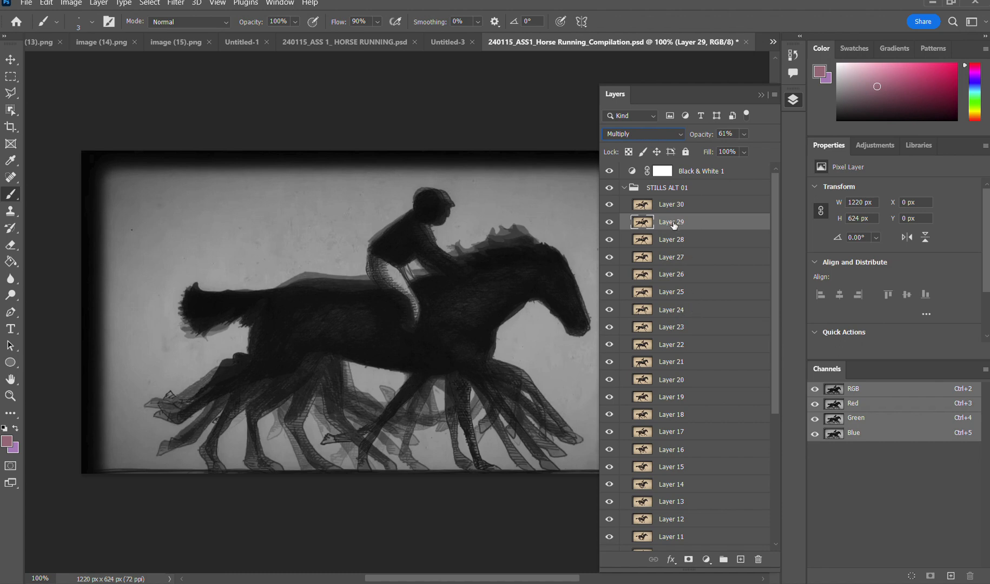
# Duplicate Layer 29, place the copy above the Black & White 1 adjustment, and hide and collapse the STILLS ALT 01 group
pyautogui.moveTo(673, 225); pyautogui.dragTo(741, 560)
pyautogui.moveTo(679, 221); pyautogui.dragTo(674, 161)
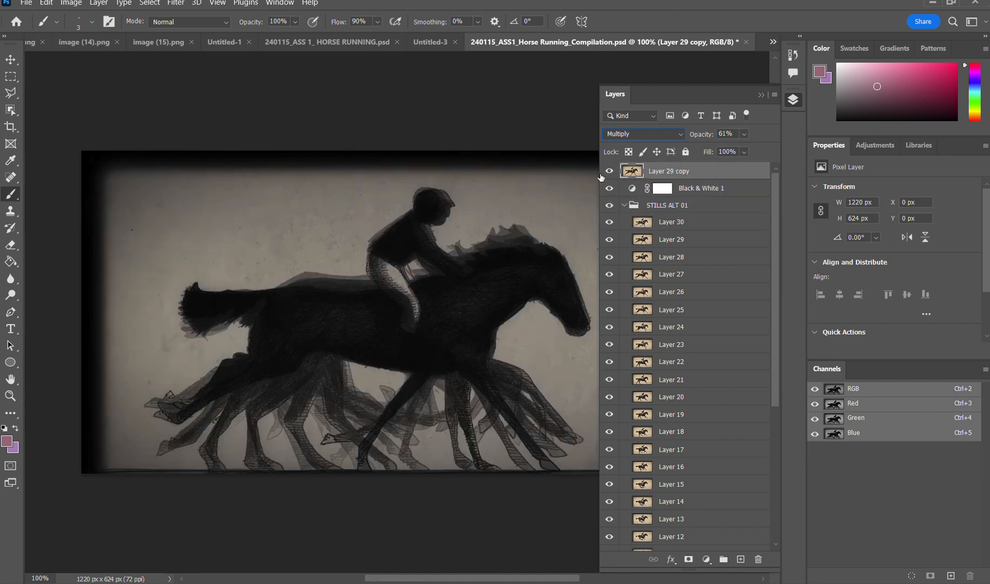
pyautogui.click(609, 206)
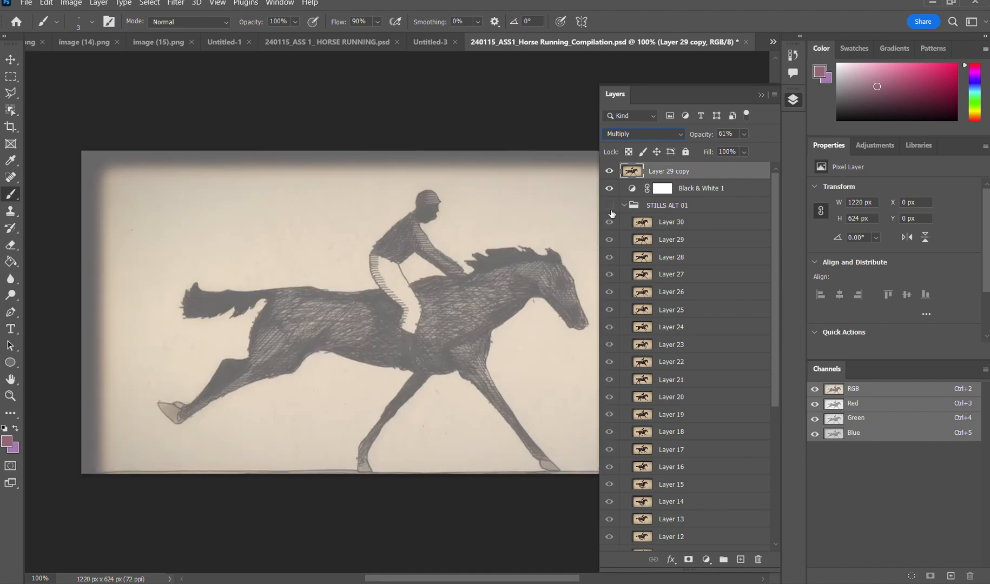
pyautogui.click(625, 206)
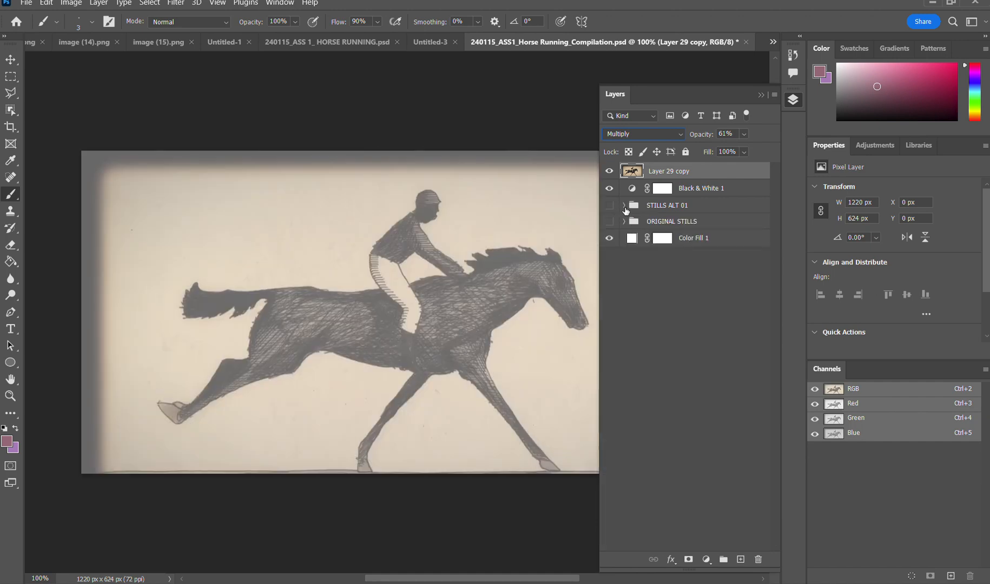
pyautogui.click(17, 114)
pyautogui.click(289, 246)
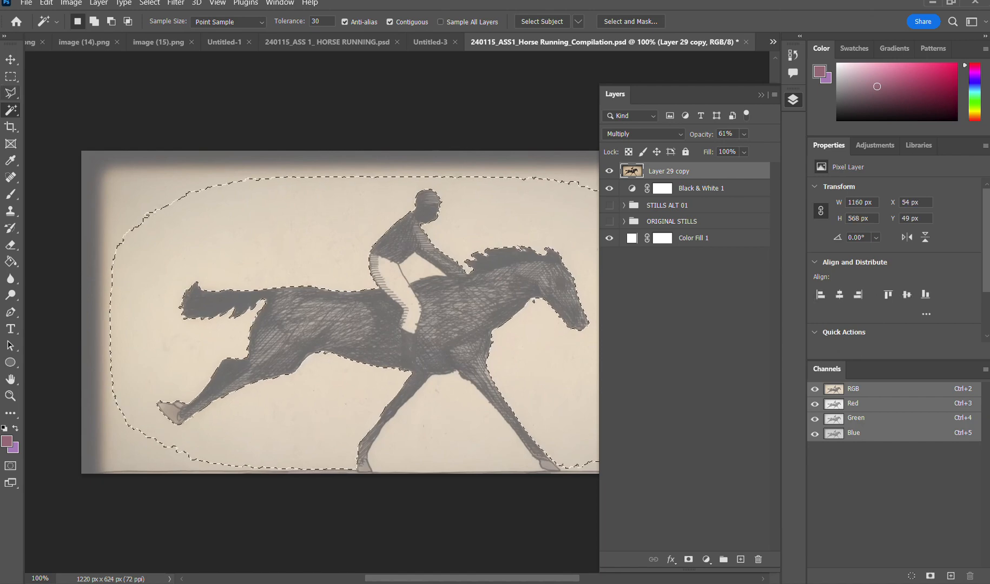
pyautogui.keyDown('shift'); pyautogui.click(155, 191); pyautogui.keyUp('shift')
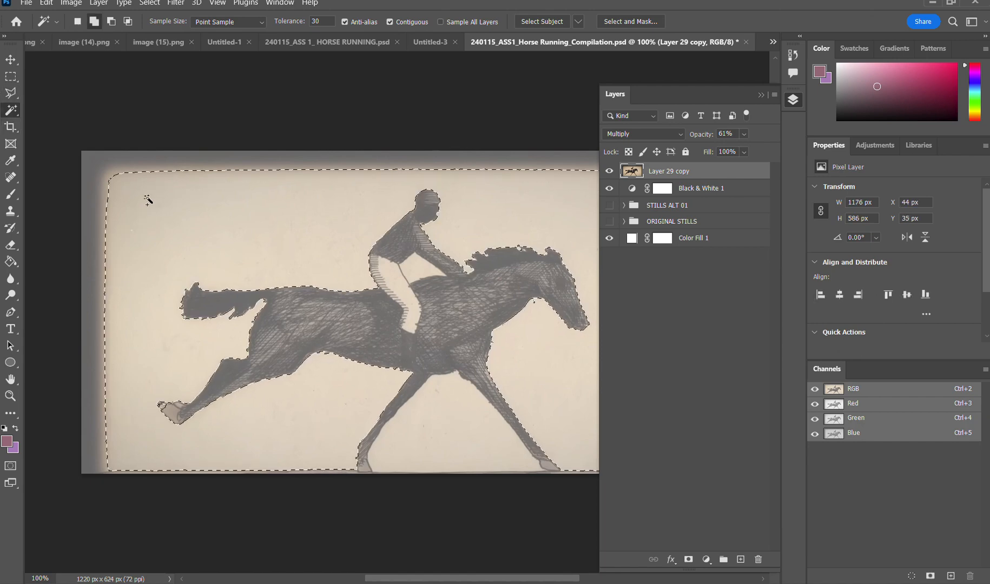
pyautogui.keyDown('shift'); pyautogui.click(106, 163); pyautogui.keyUp('shift')
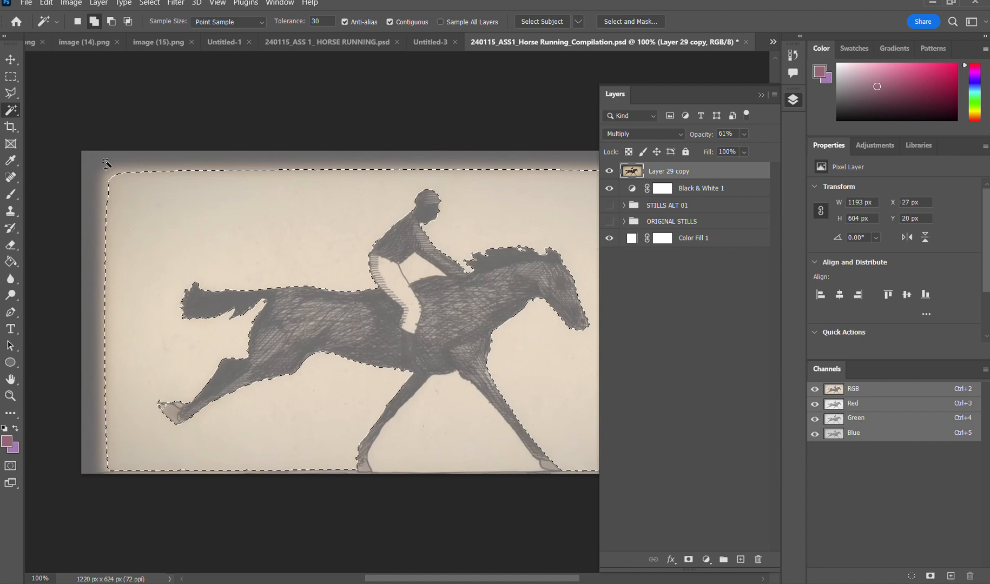
pyautogui.keyDown('shift'); pyautogui.click(104, 161); pyautogui.keyUp('shift')
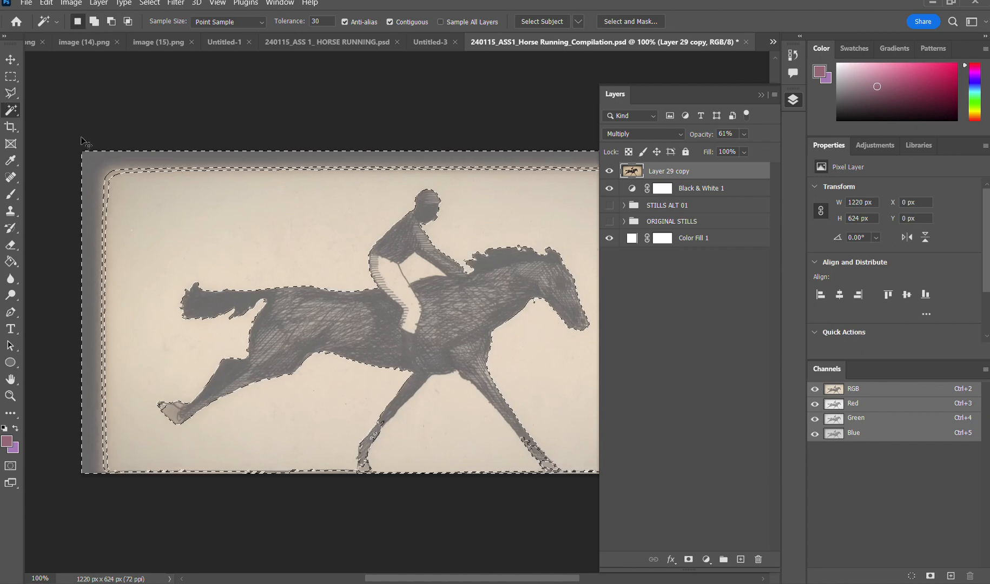
pyautogui.hotkey('ctrl', 'd')
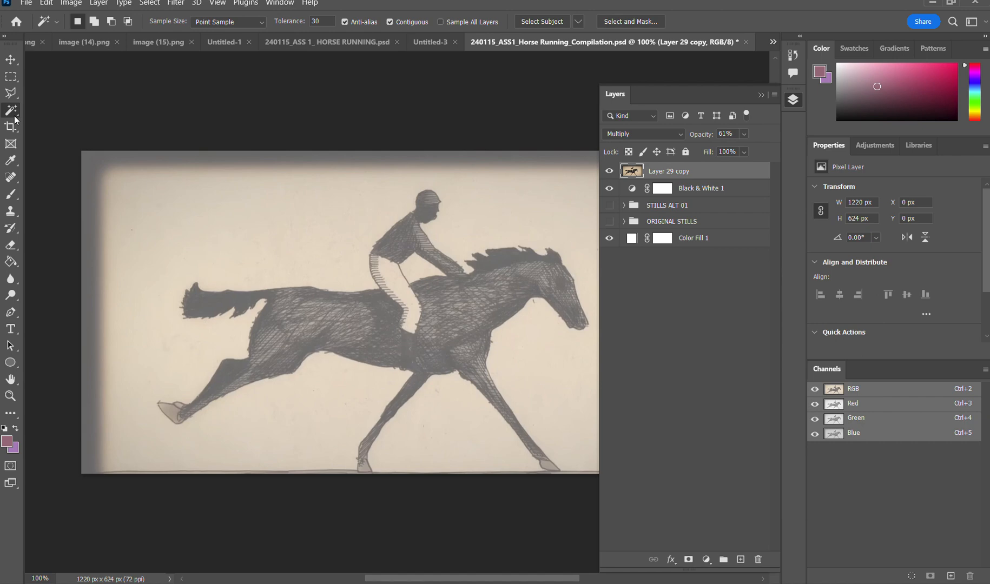
# Select the jockey and the horse together on Layer 29 copy with the Object Selection Tool
pyautogui.rightClick(14, 118)
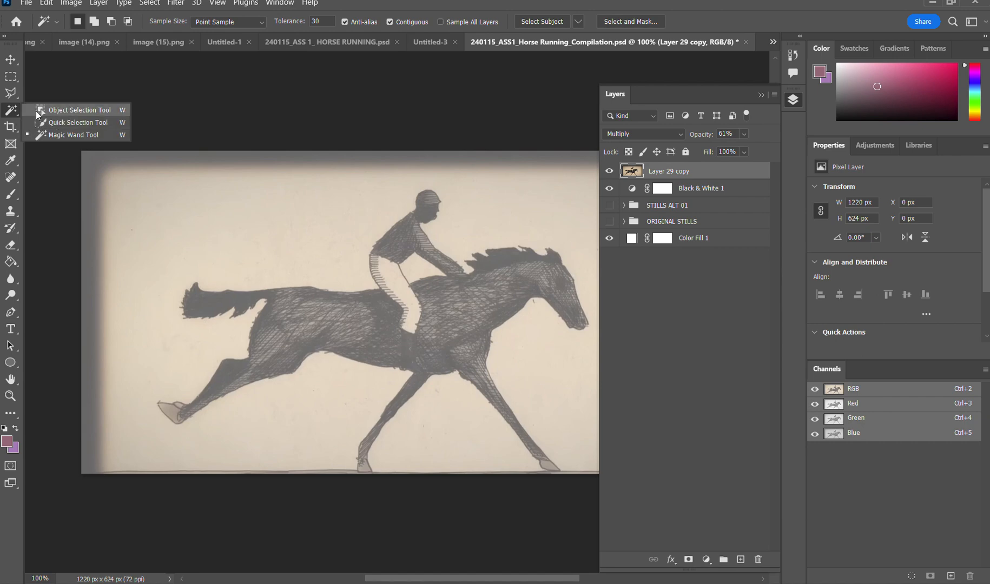
pyautogui.click(36, 110)
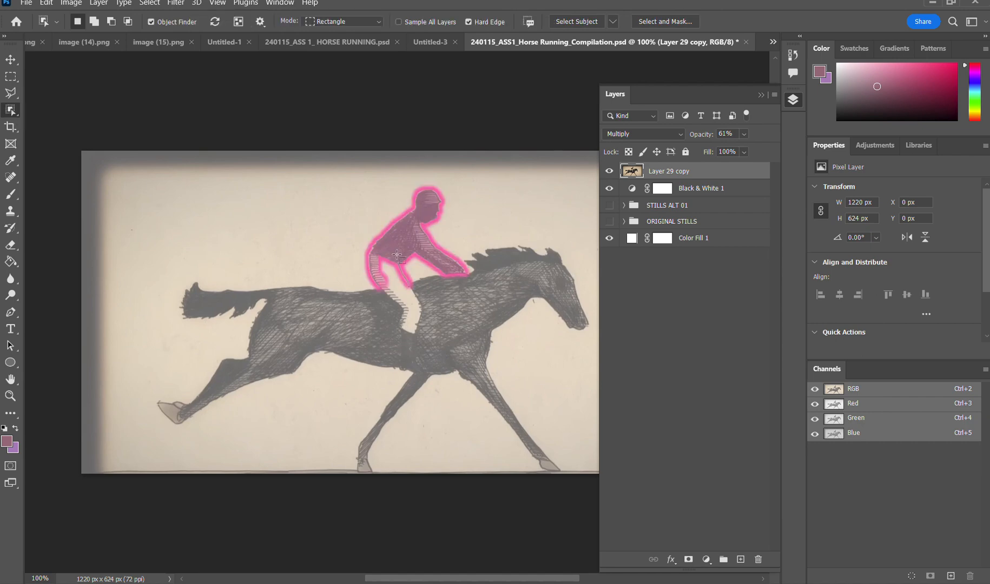
pyautogui.click(403, 278)
pyautogui.press('shift')
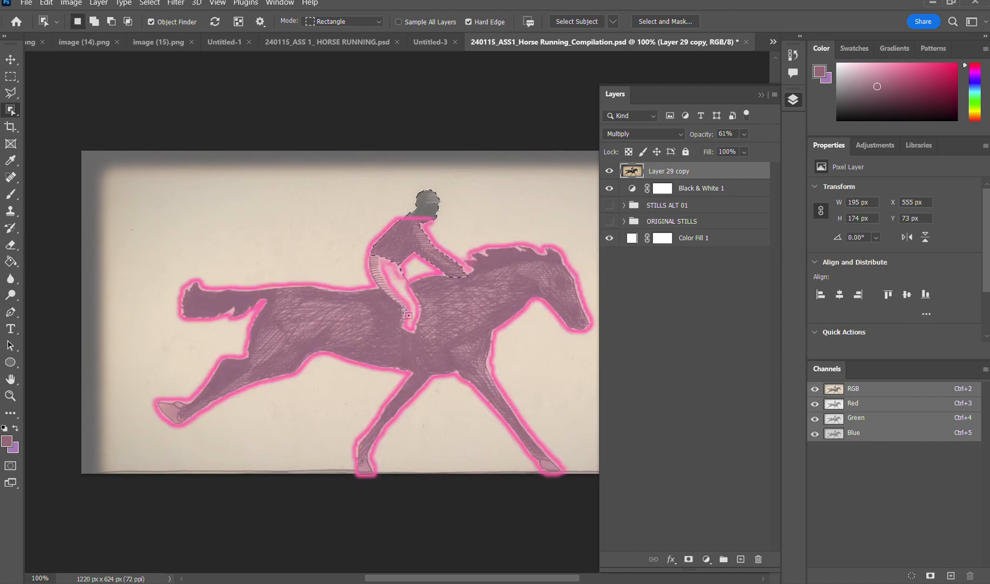
pyautogui.press('shift')
pyautogui.press('shift')
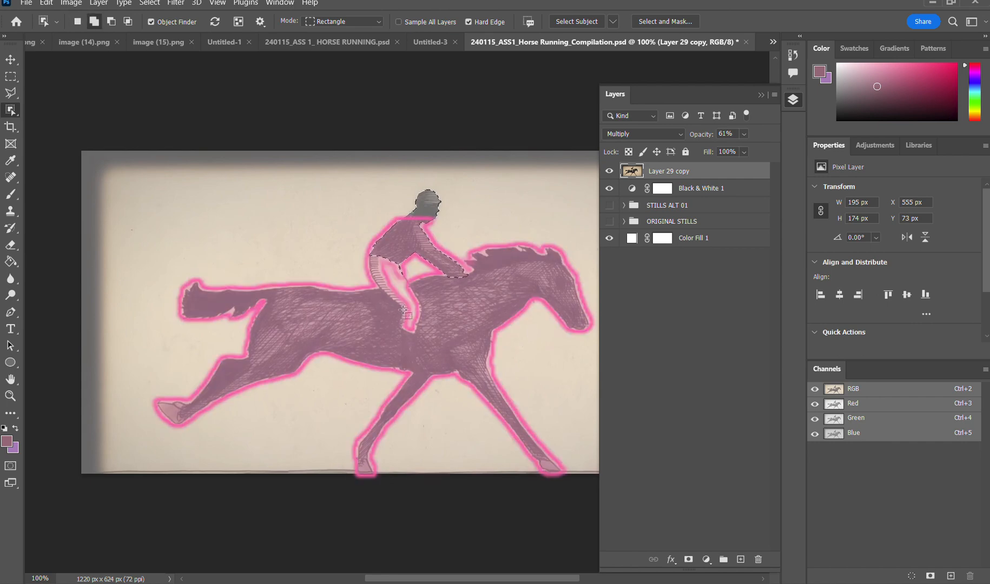
pyautogui.press('shift')
pyautogui.keyDown('shift'); pyautogui.click(403, 310); pyautogui.keyUp('shift')
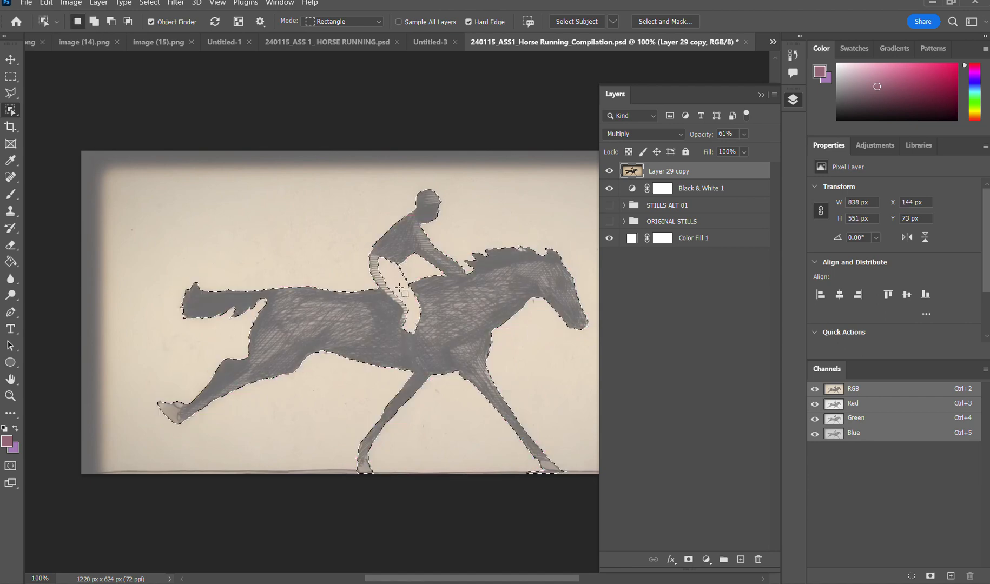
pyautogui.press('shift')
# Copy the selected jockey and horse onto a new layer, and hide Layer 29 copy to check the cutout
pyautogui.hotkey('ctrl', 'j')
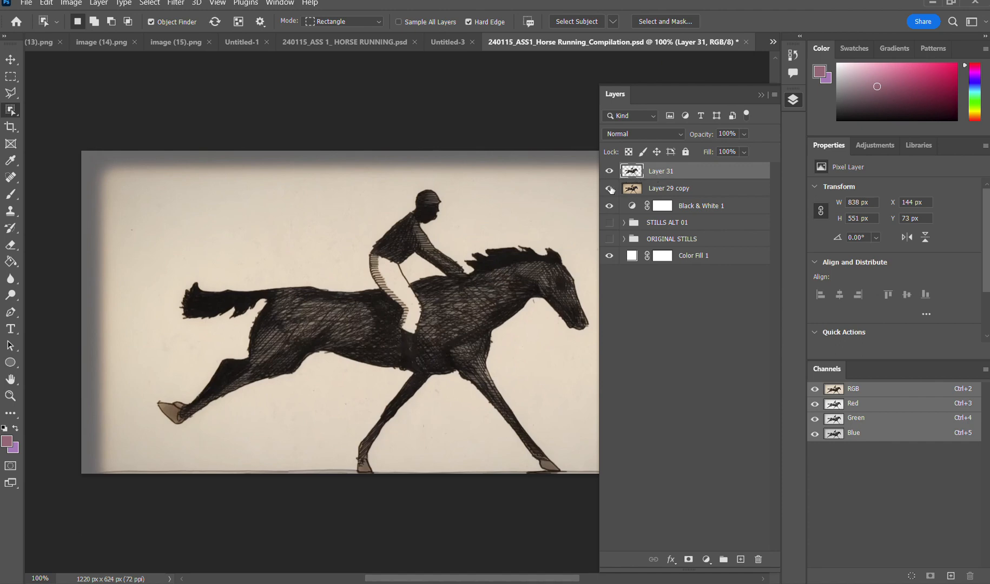
pyautogui.click(609, 189)
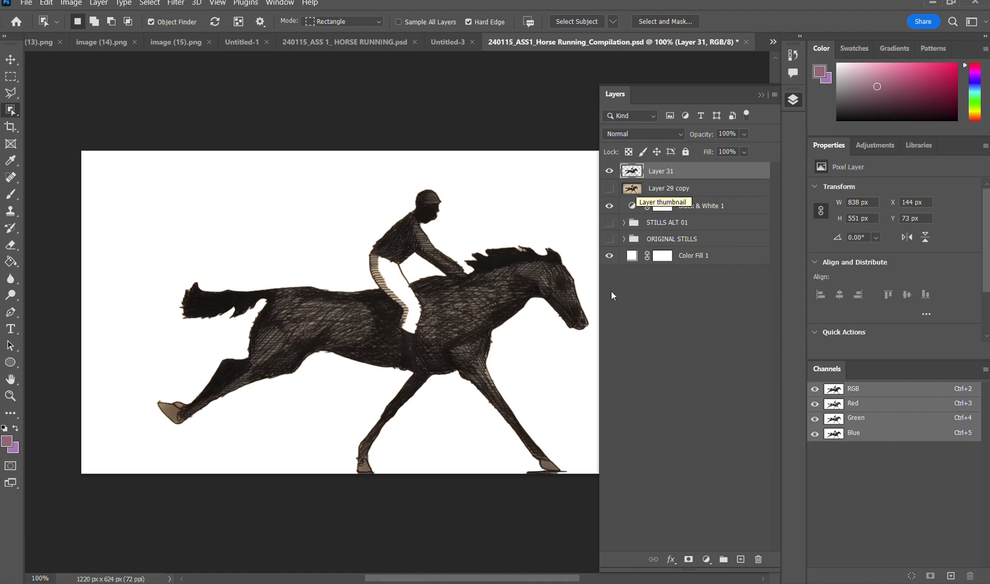
pyautogui.click(610, 256)
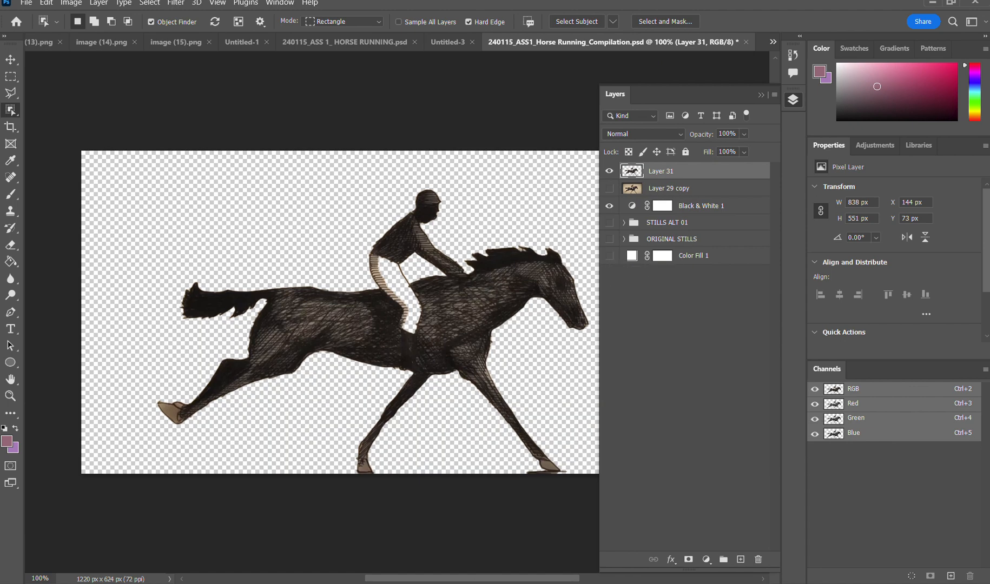
pyautogui.click(10, 60)
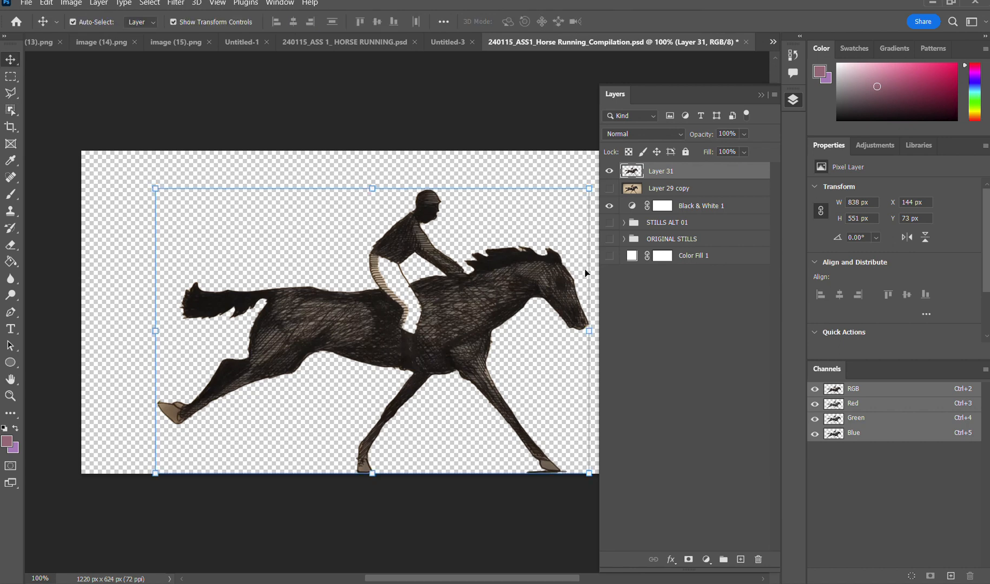
pyautogui.click(610, 256)
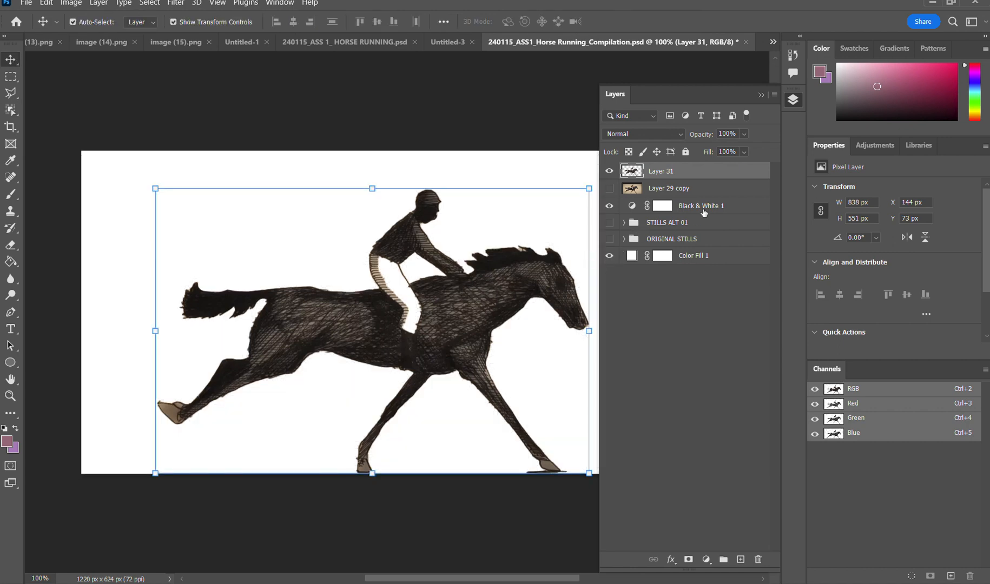
# Add a Color Overlay style to the cut-out horse layer and set its colour to pinkish red fc0a43
pyautogui.doubleClick(743, 172)
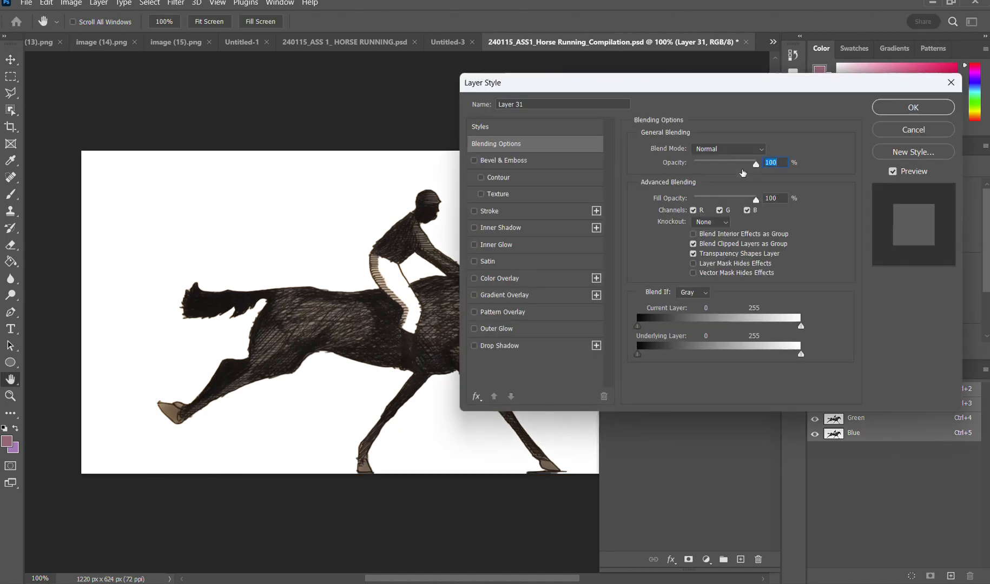
pyautogui.click(500, 279)
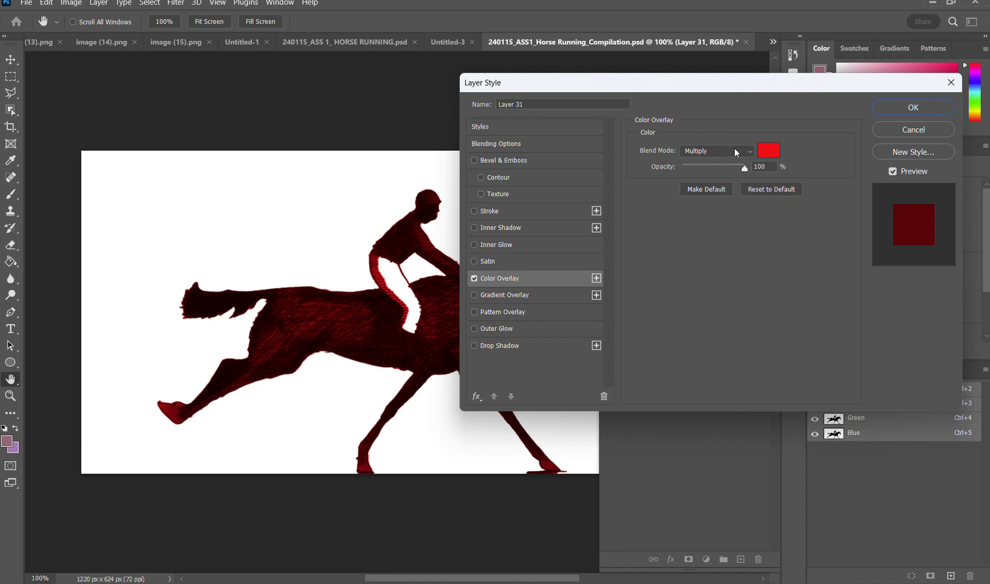
pyautogui.click(774, 152)
pyautogui.click(450, 221)
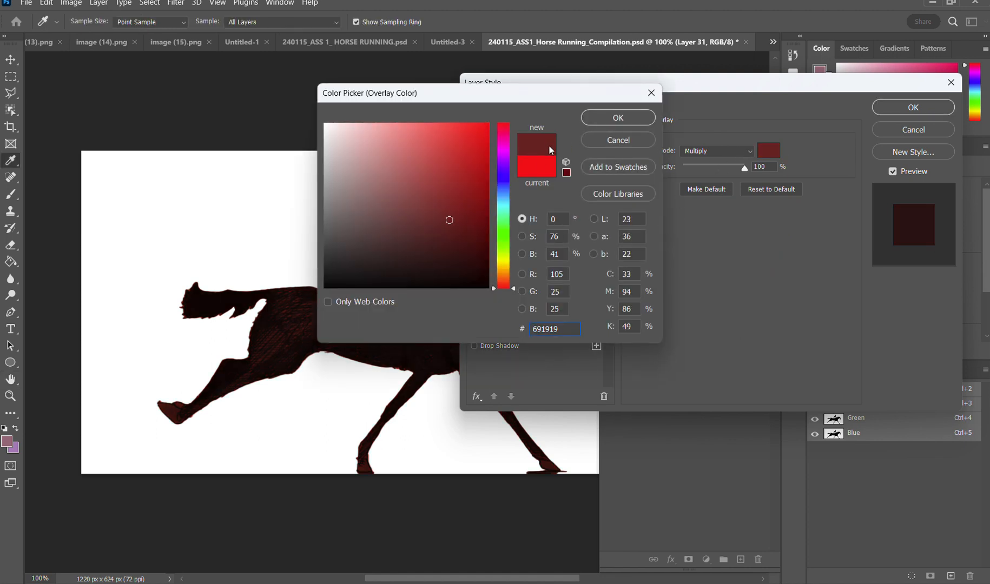
pyautogui.click(505, 230)
pyautogui.click(461, 161)
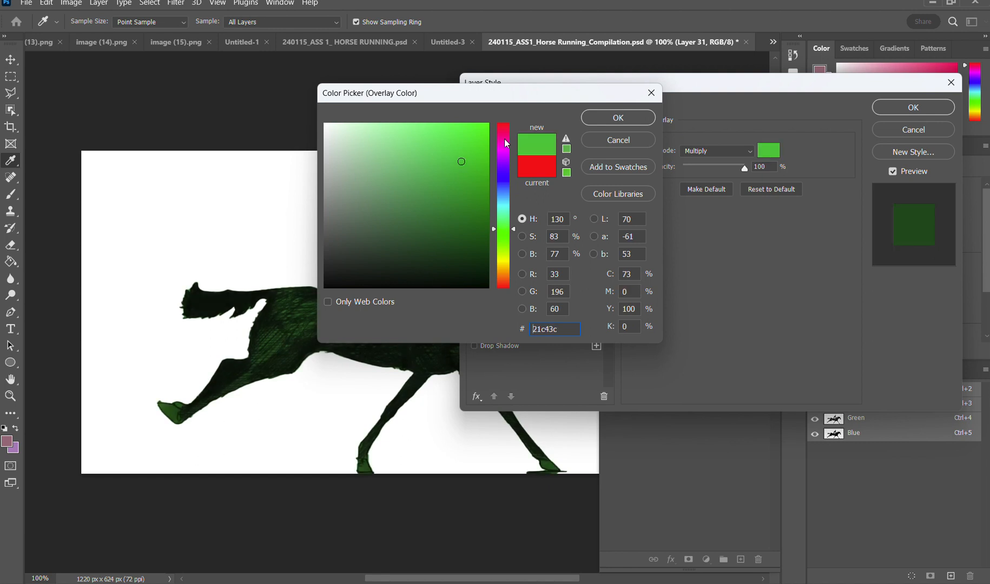
pyautogui.click(506, 143)
pyautogui.click(503, 157)
pyautogui.click(504, 130)
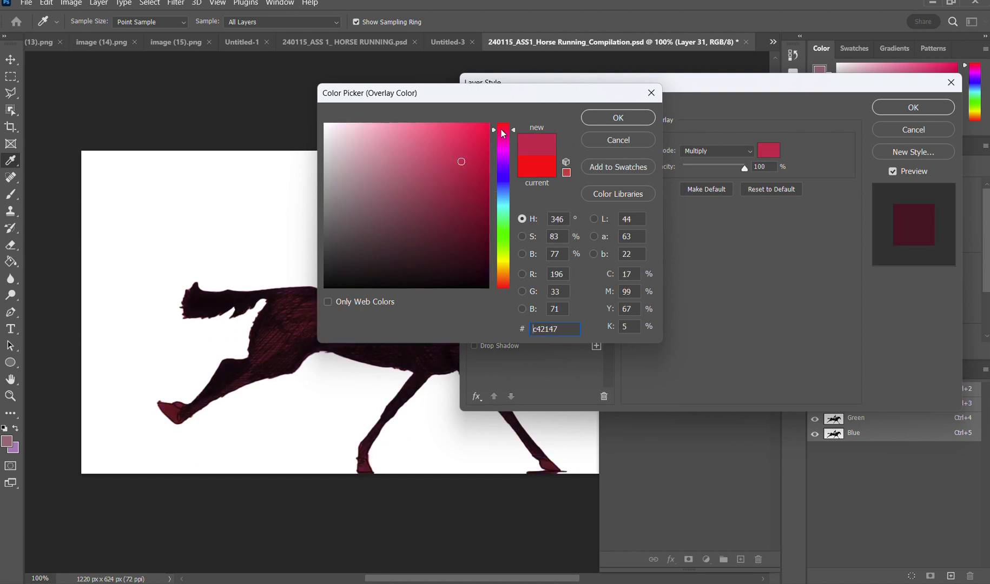
pyautogui.click(482, 173)
pyautogui.click(483, 125)
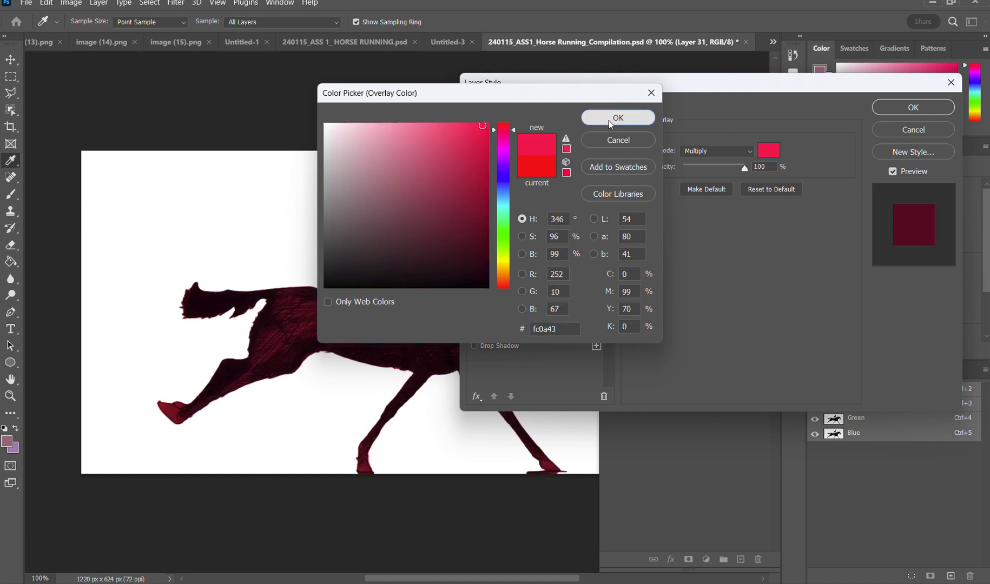
pyautogui.click(610, 122)
# Try the Normal blend mode for the Color Overlay, then apply it as Multiply at 53% opacity
pyautogui.click(719, 151)
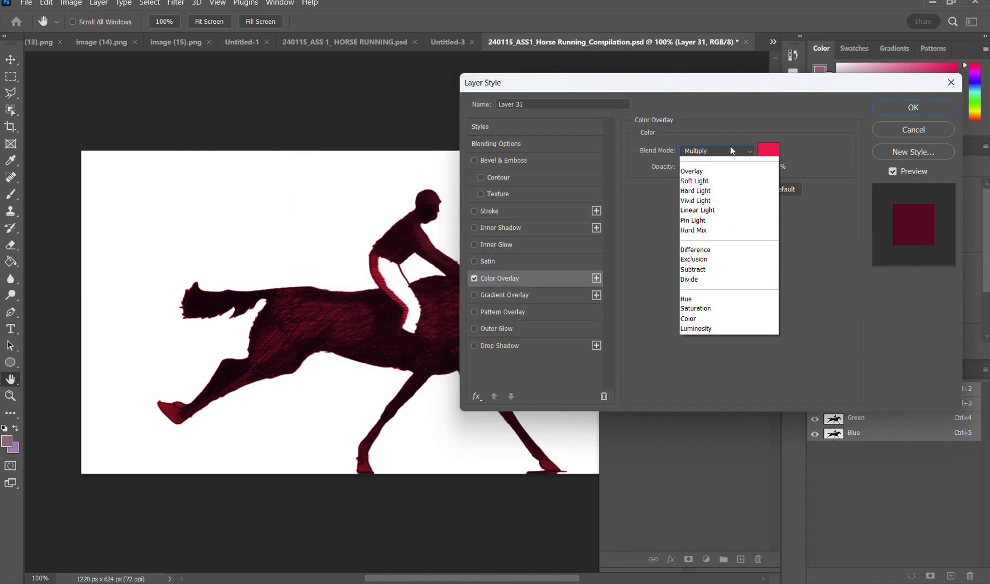
pyautogui.click(719, 162)
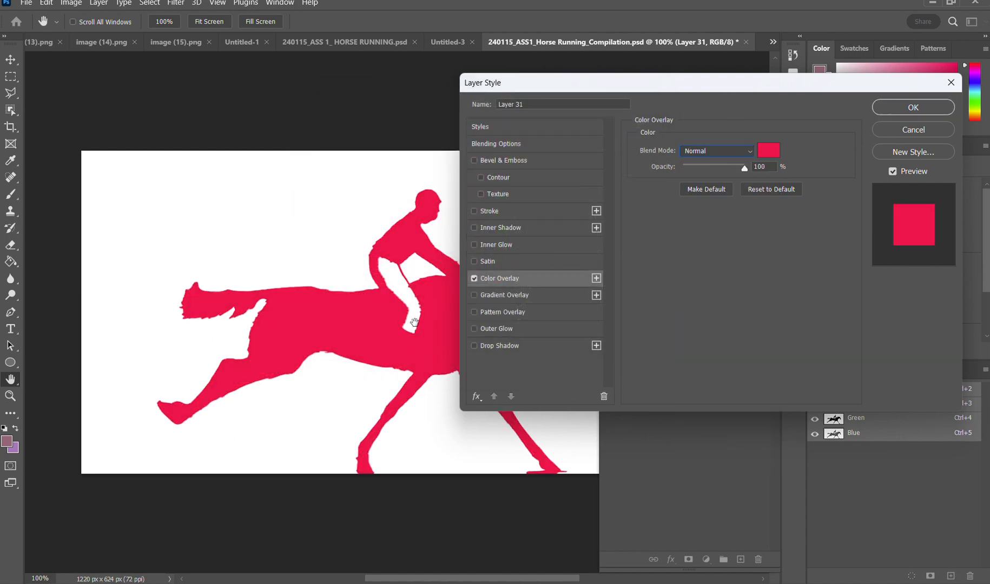
pyautogui.click(728, 151)
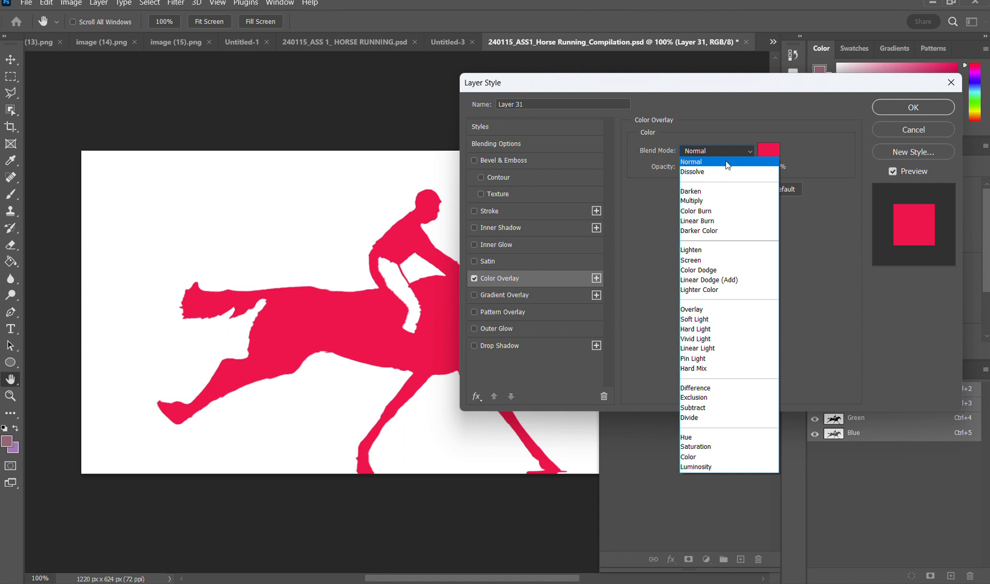
pyautogui.click(713, 201)
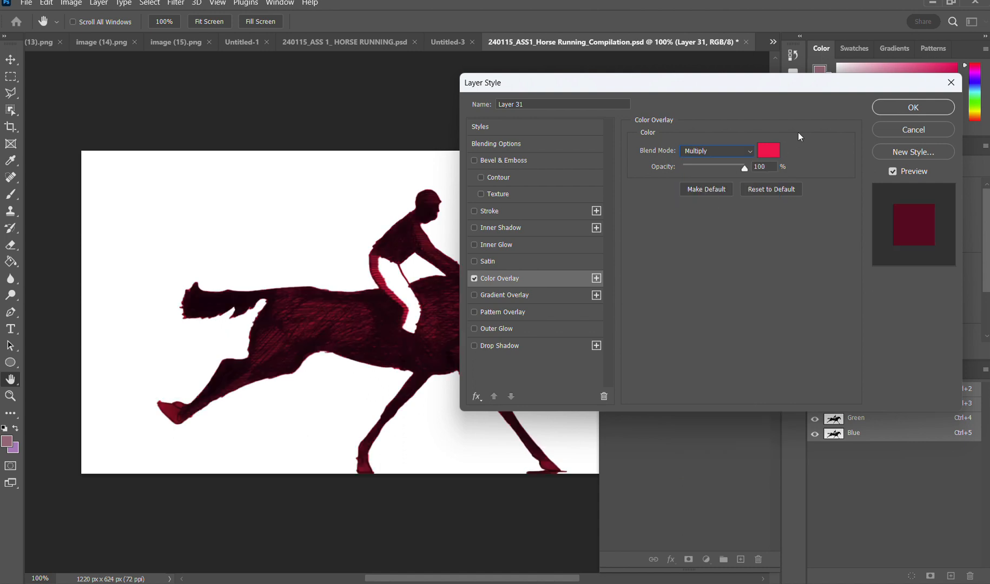
pyautogui.moveTo(722, 171); pyautogui.dragTo(729, 170)
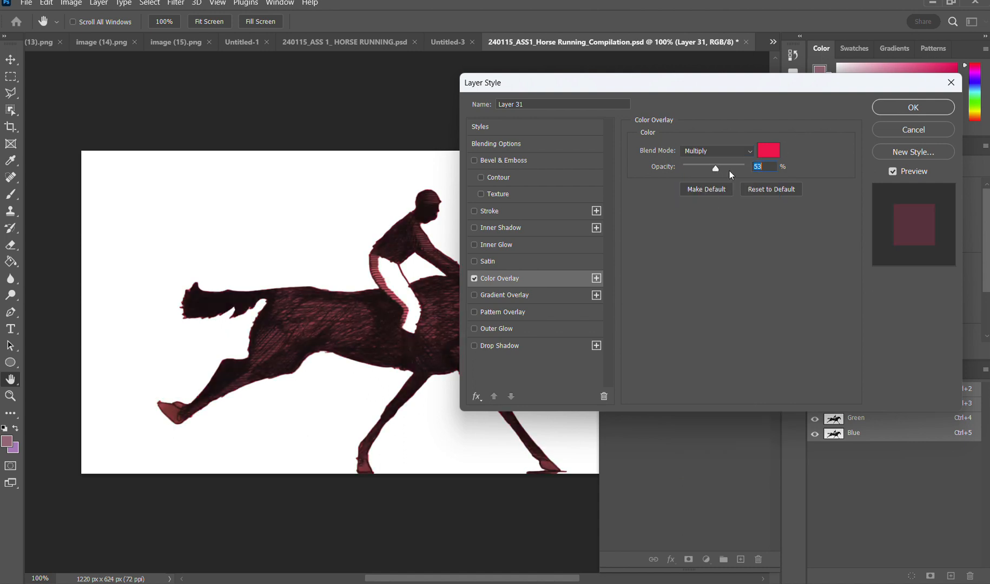
pyautogui.click(909, 110)
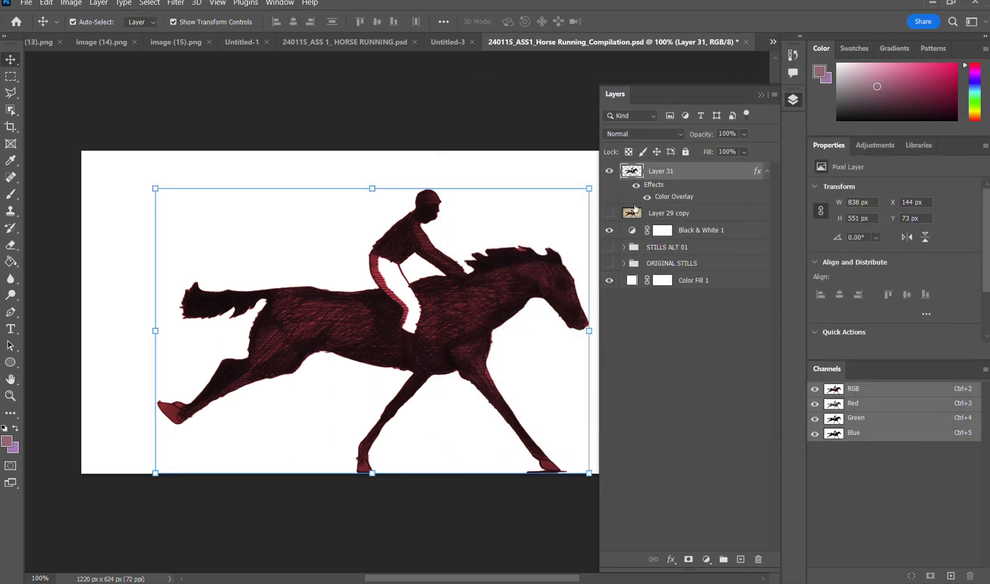
# Show the STILLS ALT 01 group and lower Layer 31's opacity to 49%
pyautogui.click(609, 248)
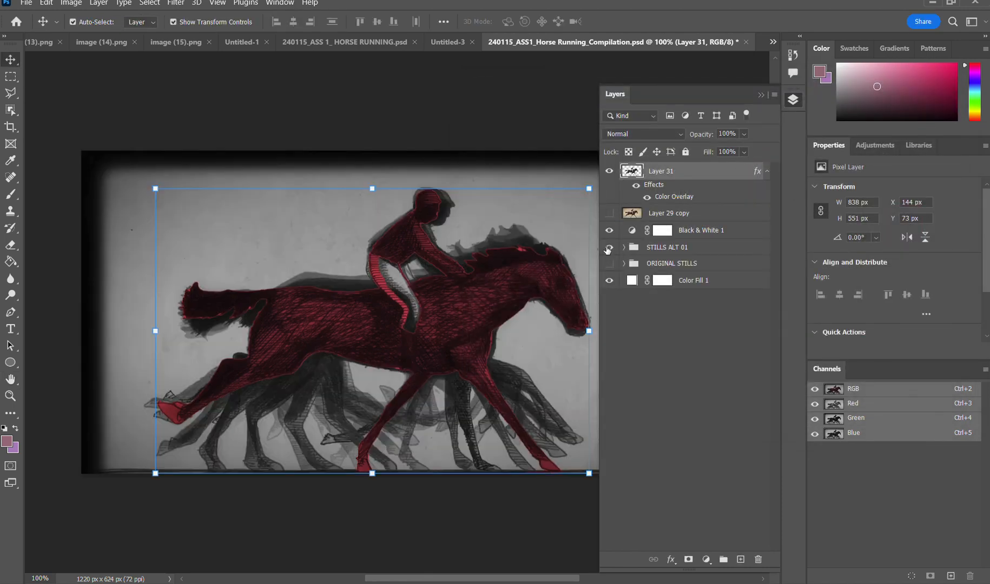
pyautogui.click(469, 124)
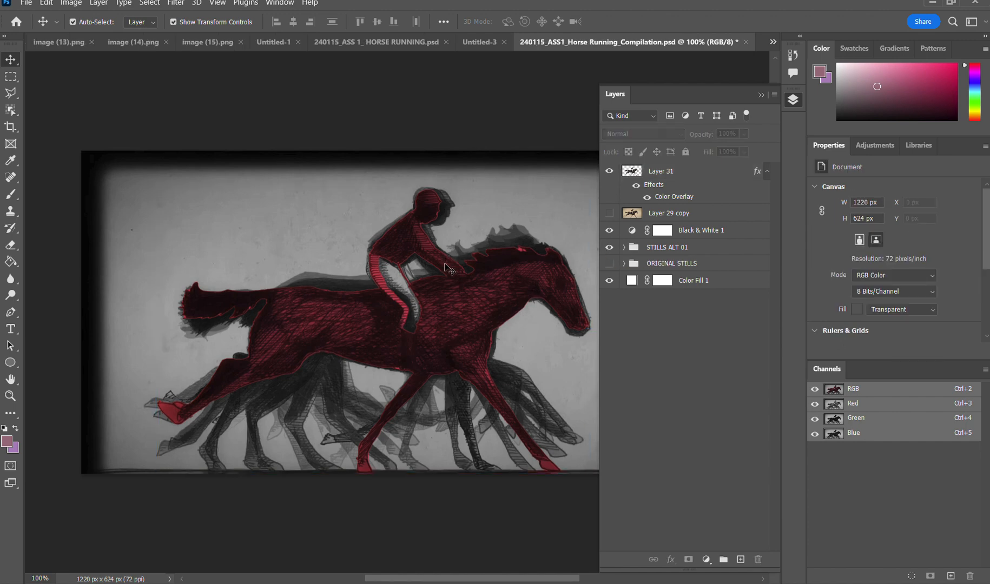
pyautogui.click(452, 290)
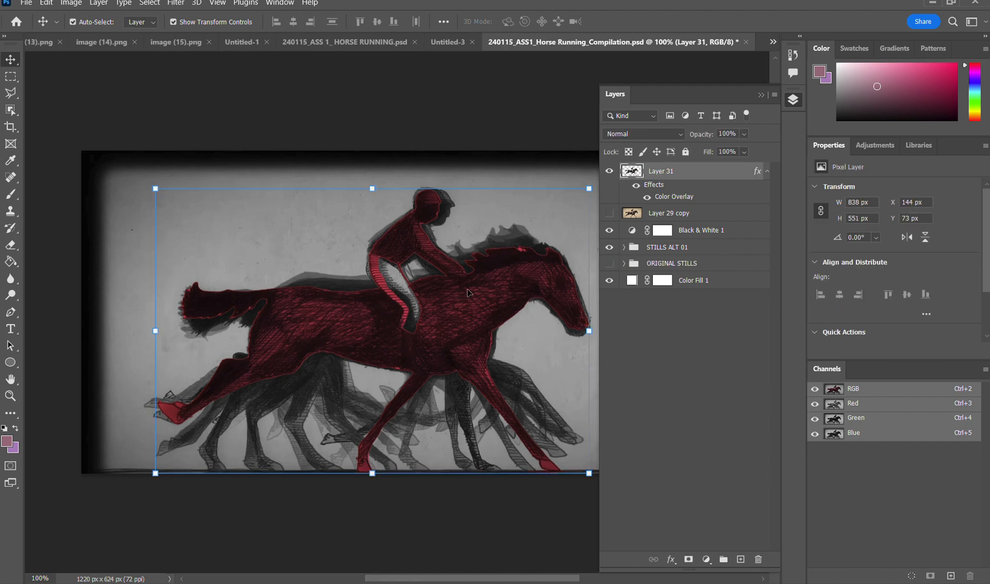
pyautogui.moveTo(742, 136); pyautogui.dragTo(728, 149)
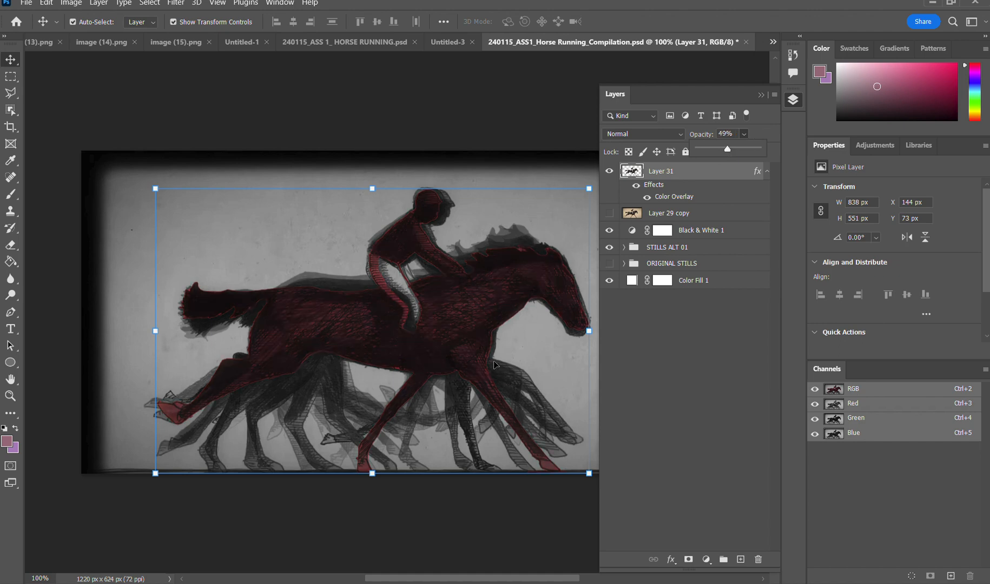
# Lasso the tinted horse's hooves on Layer 31, invert the selection, delete everything else on the layer and deselect
pyautogui.moveTo(476, 318); pyautogui.dragTo(429, 310)
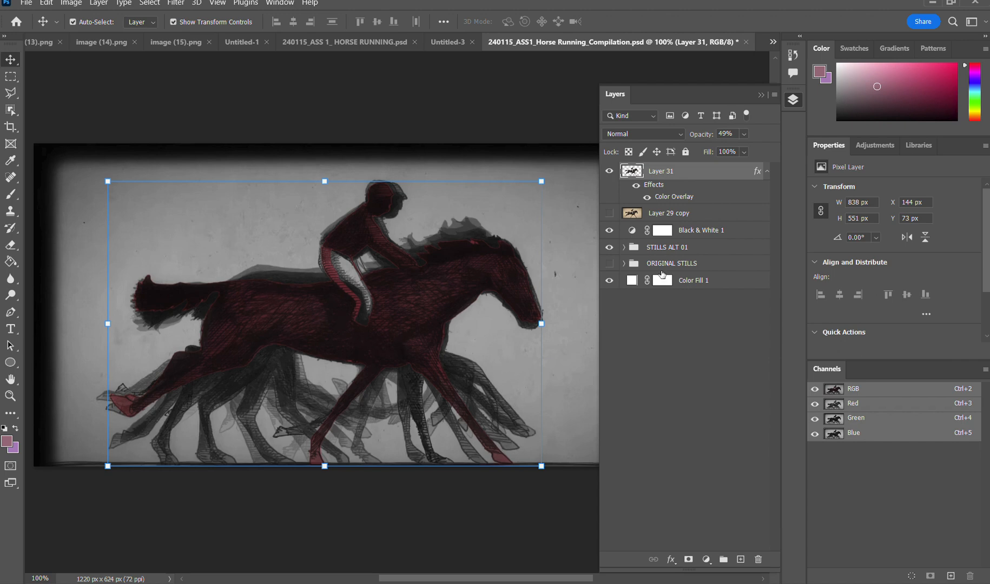
pyautogui.press('l')
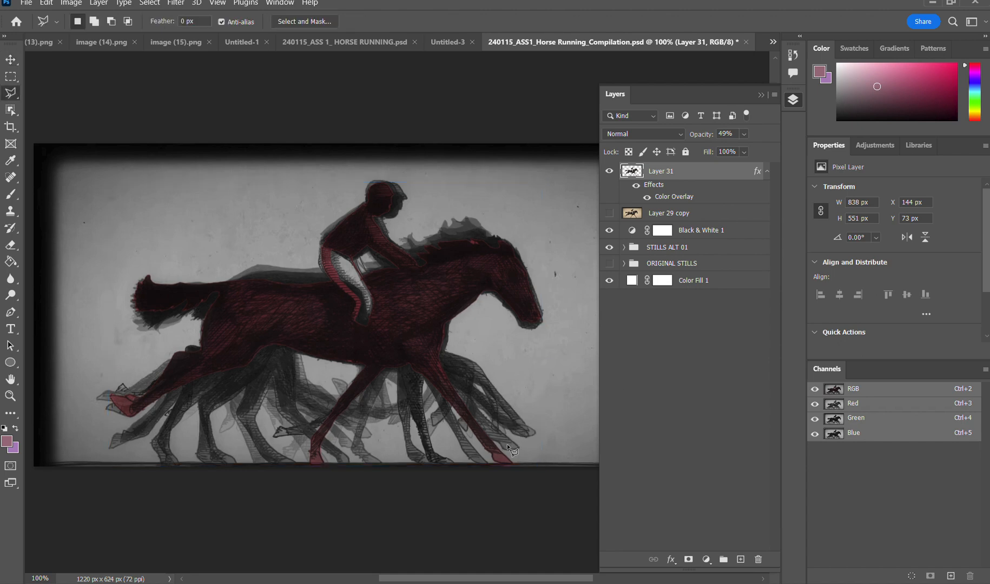
pyautogui.click(506, 451)
pyautogui.moveTo(491, 455)
pyautogui.mouseDown()
pyautogui.moveTo(304, 454)
pyautogui.moveTo(121, 406)
pyautogui.moveTo(129, 414)
pyautogui.moveTo(140, 394)
pyautogui.moveTo(123, 376)
pyautogui.moveTo(66, 373)
pyautogui.moveTo(73, 416)
pyautogui.moveTo(118, 447)
pyautogui.moveTo(211, 477)
pyautogui.moveTo(457, 485)
pyautogui.moveTo(568, 448)
pyautogui.mouseUp()
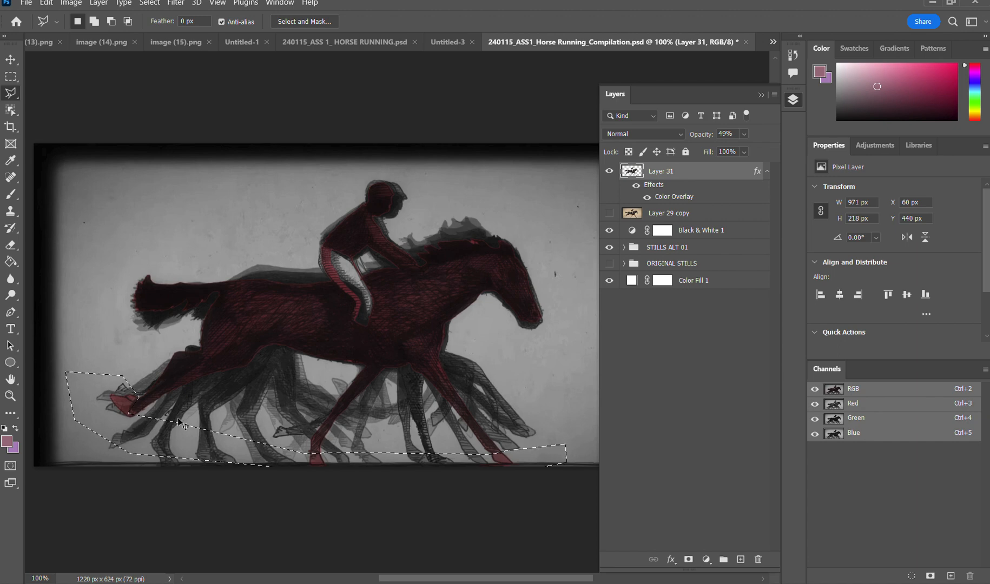
pyautogui.hotkey('ctrl', 'shift', 'i')
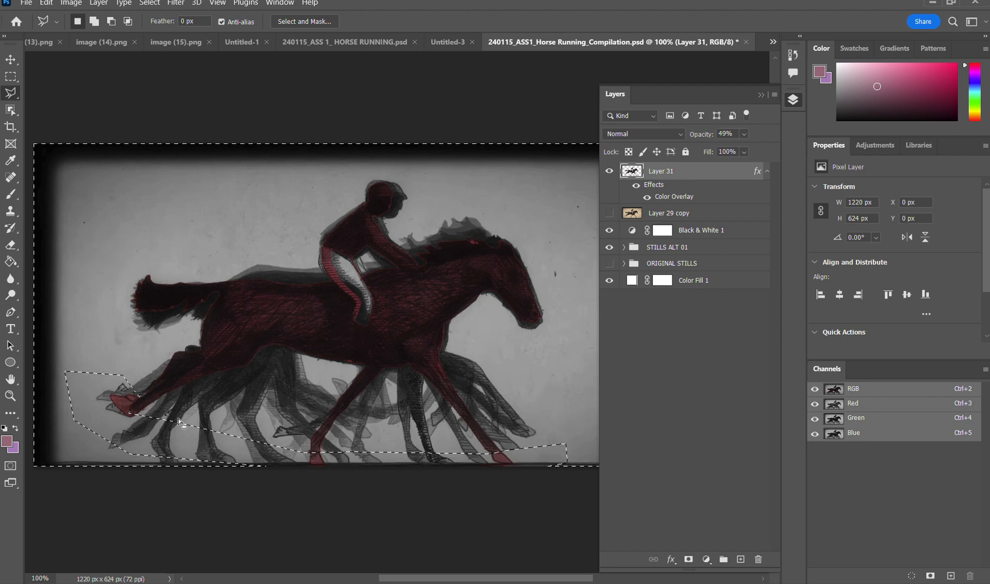
pyautogui.press('Delete')
pyautogui.hotkey('ctrl', 'd')
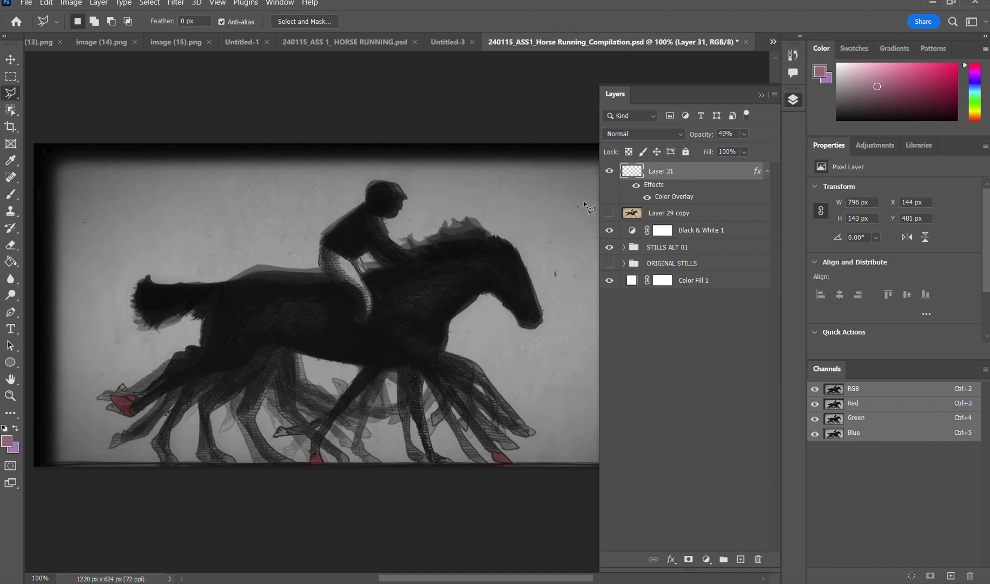
# Hide Layer 31 and expand the STILLS ALT 01 group, keeping the group shown
pyautogui.click(610, 172)
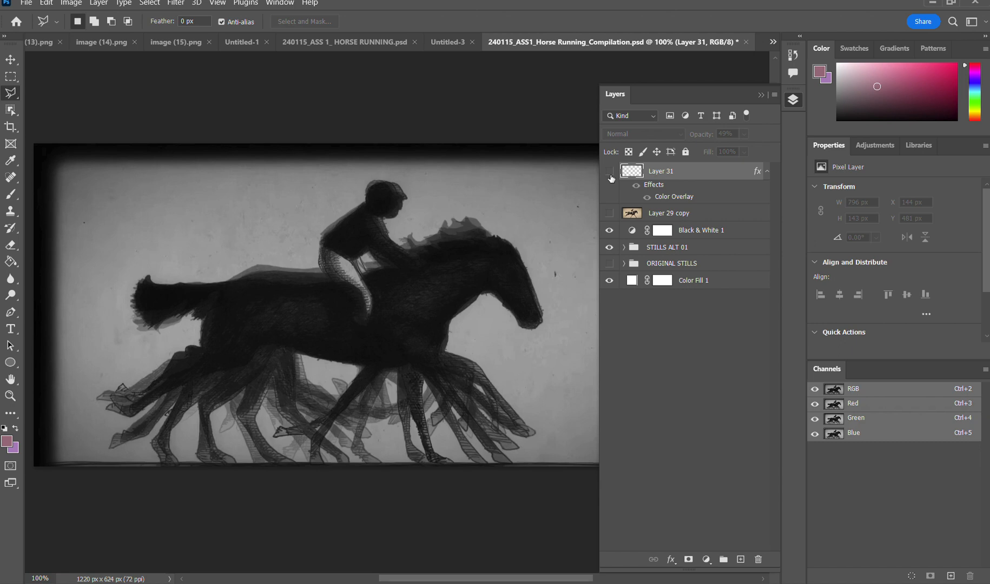
pyautogui.click(609, 248)
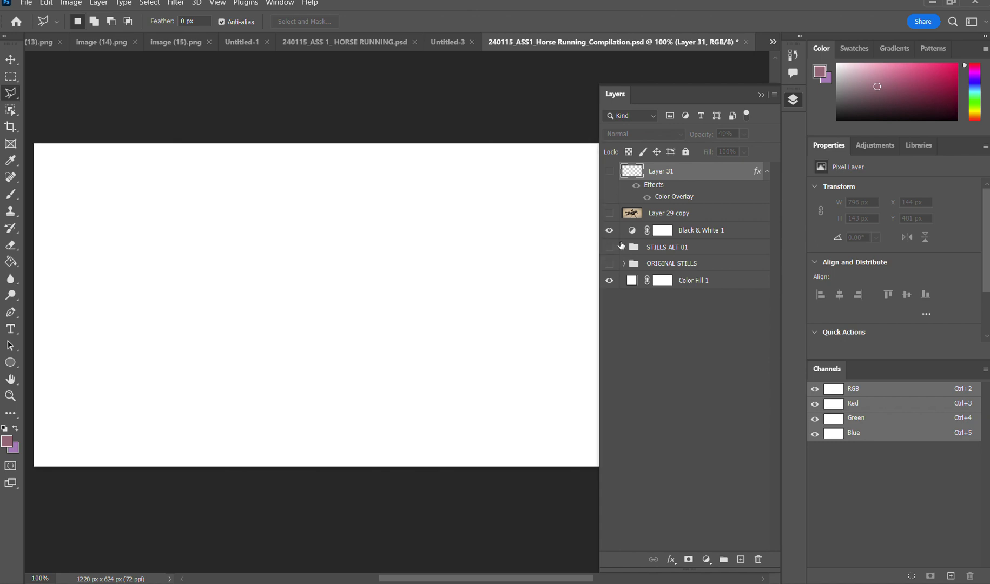
pyautogui.click(610, 248)
pyautogui.click(625, 250)
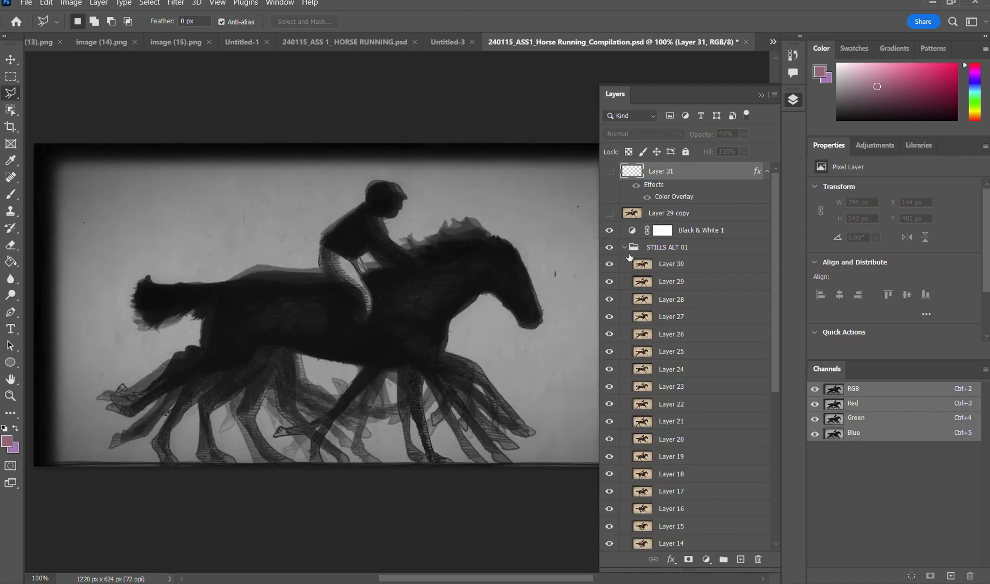
# Select every third layer in the STILLS ALT 01 group, from Layer 30 down to Layer 3
pyautogui.click(669, 270)
pyautogui.keyDown('ctrl'); pyautogui.click(689, 317); pyautogui.keyUp('ctrl')
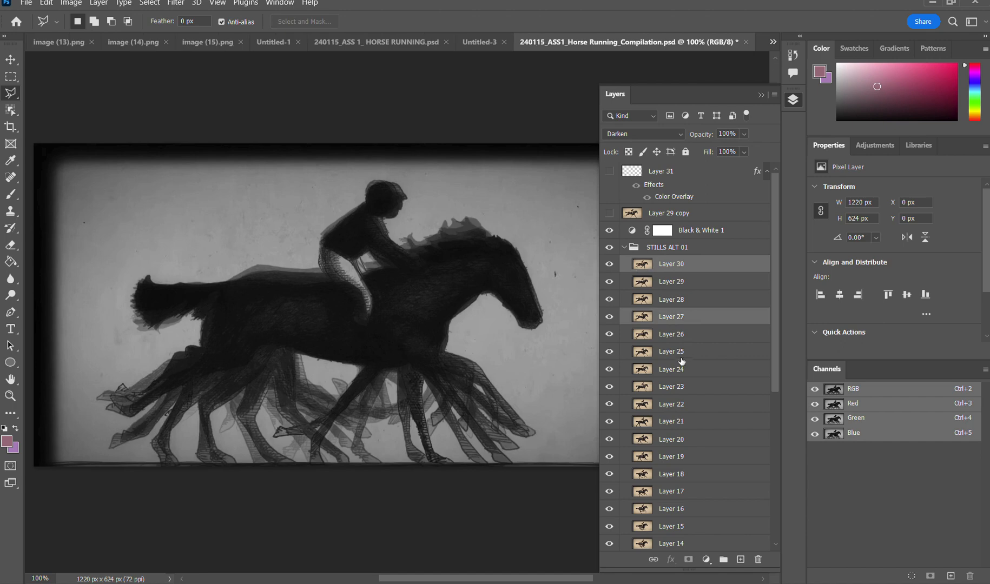
pyautogui.keyDown('ctrl'); pyautogui.click(684, 374); pyautogui.keyUp('ctrl')
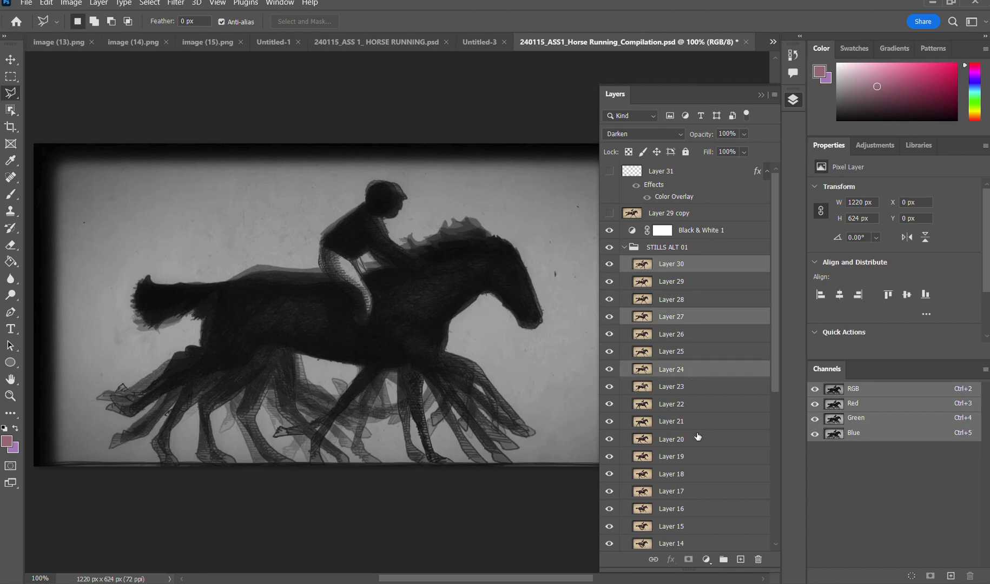
pyautogui.keyDown('ctrl'); pyautogui.click(696, 427); pyautogui.keyUp('ctrl')
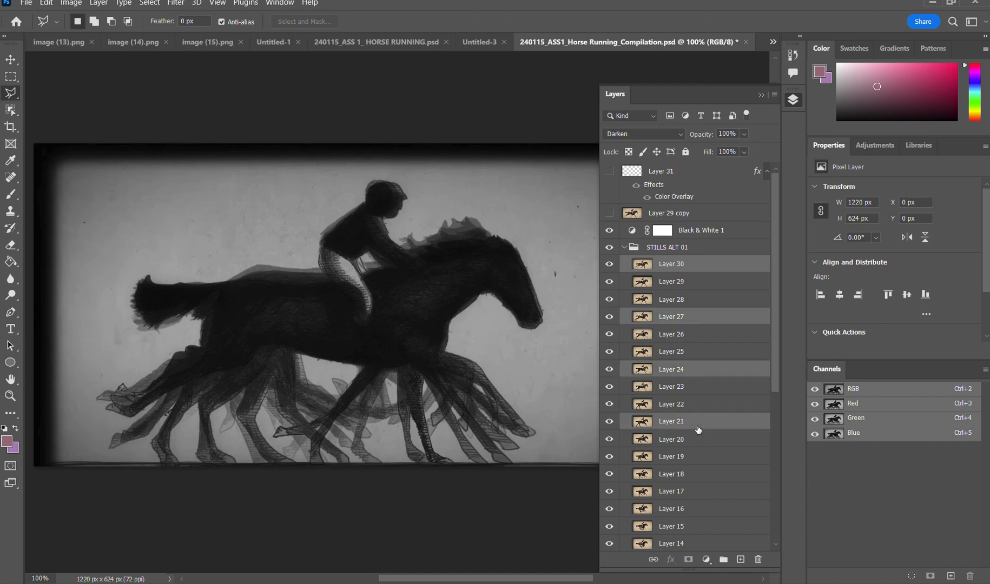
pyautogui.keyDown('ctrl'); pyautogui.click(706, 475); pyautogui.keyUp('ctrl')
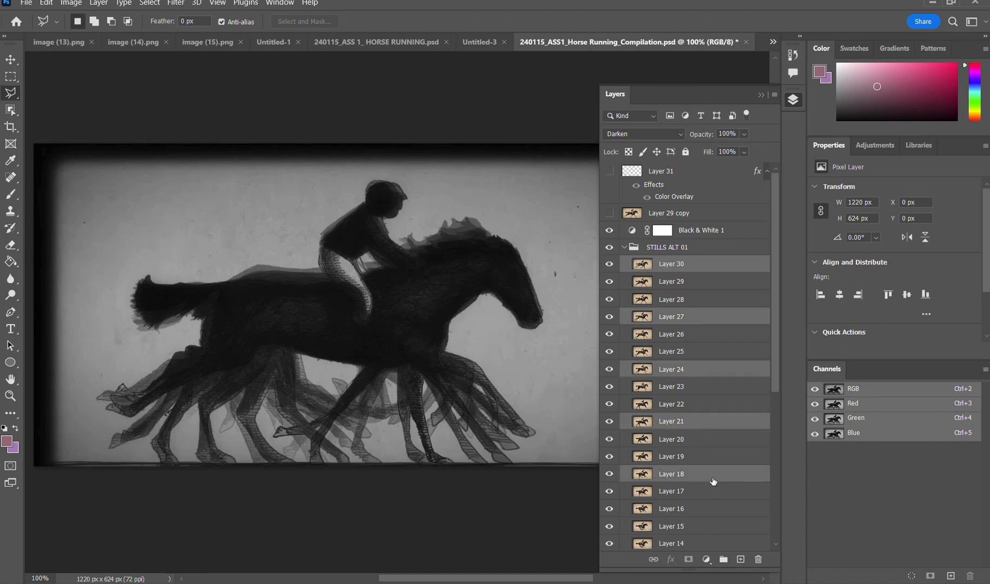
pyautogui.keyDown('ctrl'); pyautogui.click(712, 527); pyautogui.keyUp('ctrl')
pyautogui.scroll(-3, 714, 514)
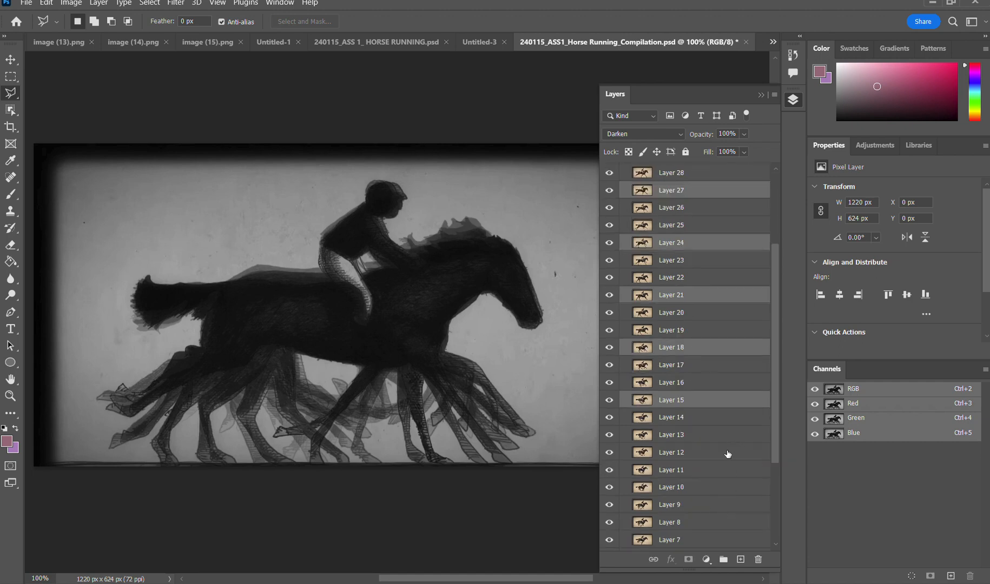
pyautogui.keyDown('ctrl'); pyautogui.click(727, 453); pyautogui.keyUp('ctrl')
pyautogui.keyDown('ctrl'); pyautogui.click(724, 503); pyautogui.keyUp('ctrl')
pyautogui.scroll(-3, 722, 494)
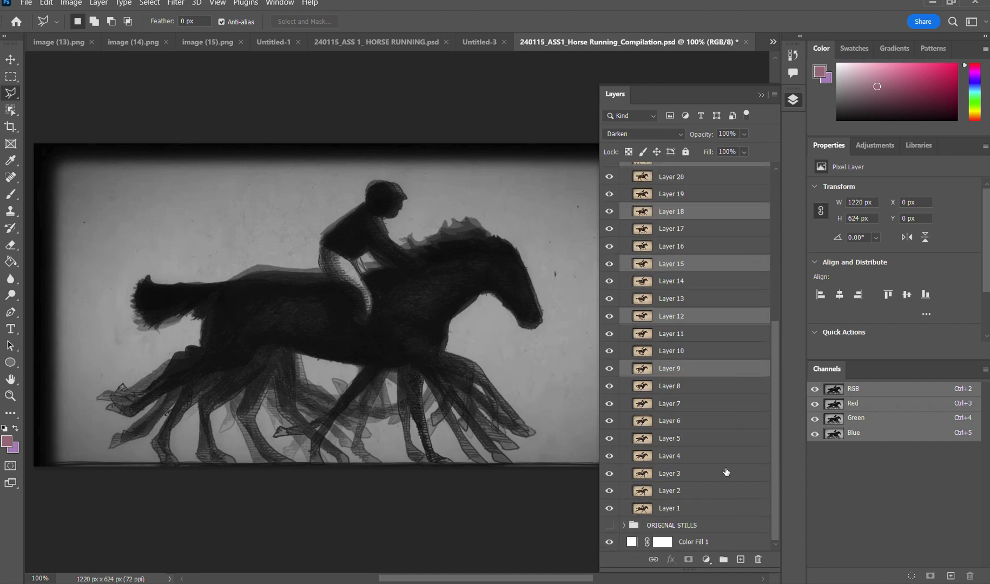
pyautogui.keyDown('ctrl'); pyautogui.click(724, 424); pyautogui.keyUp('ctrl')
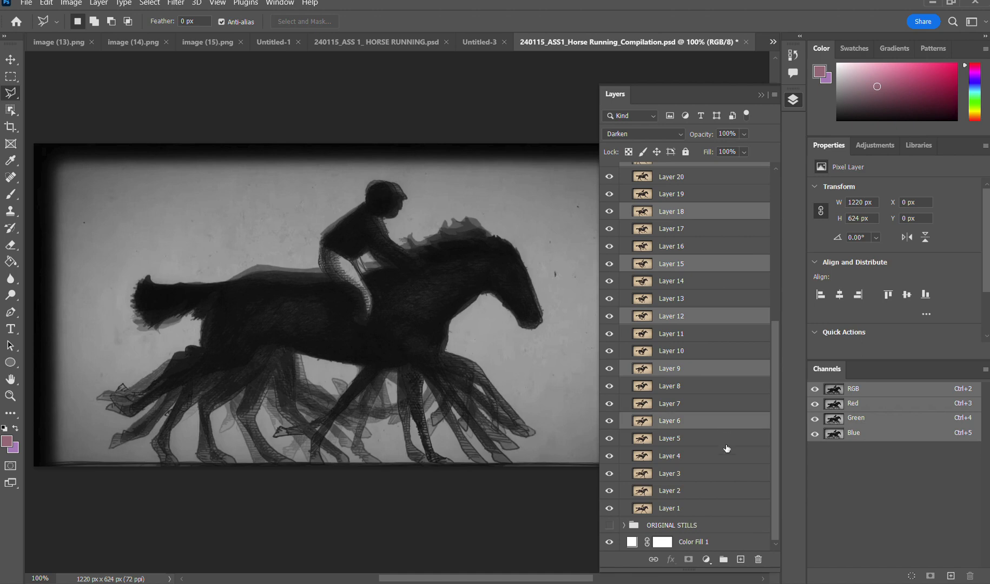
pyautogui.keyDown('ctrl'); pyautogui.click(717, 472); pyautogui.keyUp('ctrl')
# Quick-export the selected layers as PNG files into the STILLS folder of ASSIGNMENT 01, and dismiss the folder window
pyautogui.rightClick(707, 481)
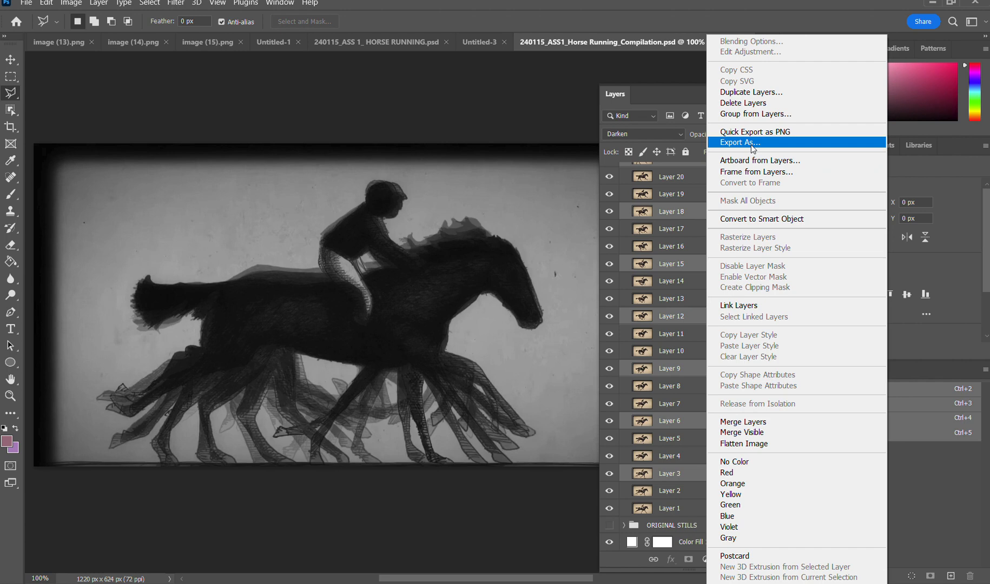
pyautogui.click(758, 131)
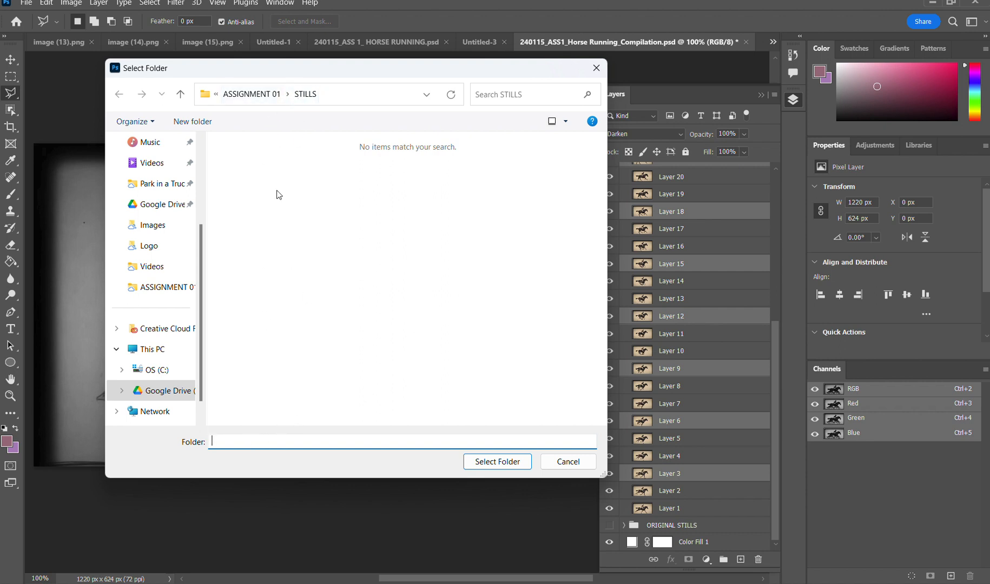
pyautogui.click(486, 461)
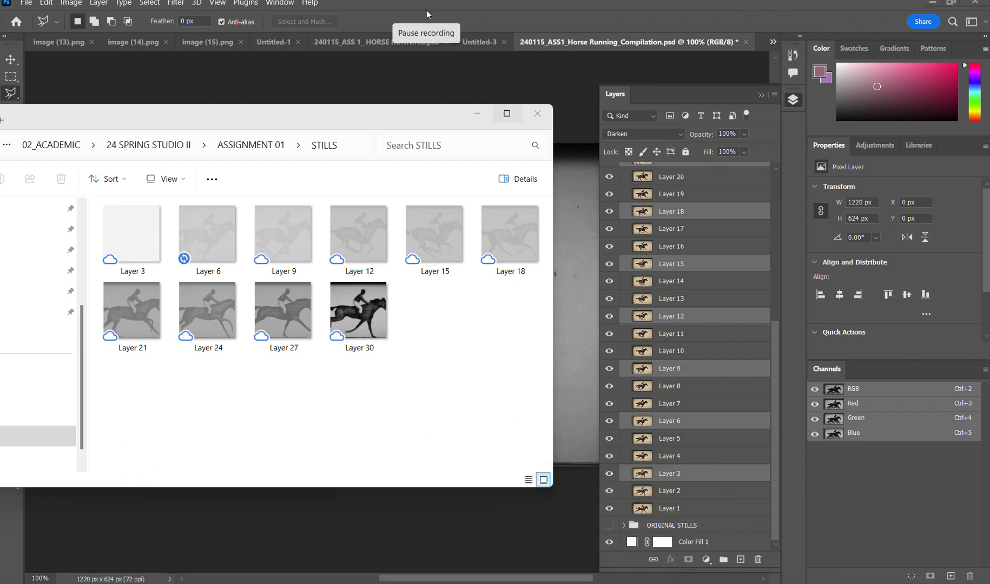
pyautogui.click(480, 114)
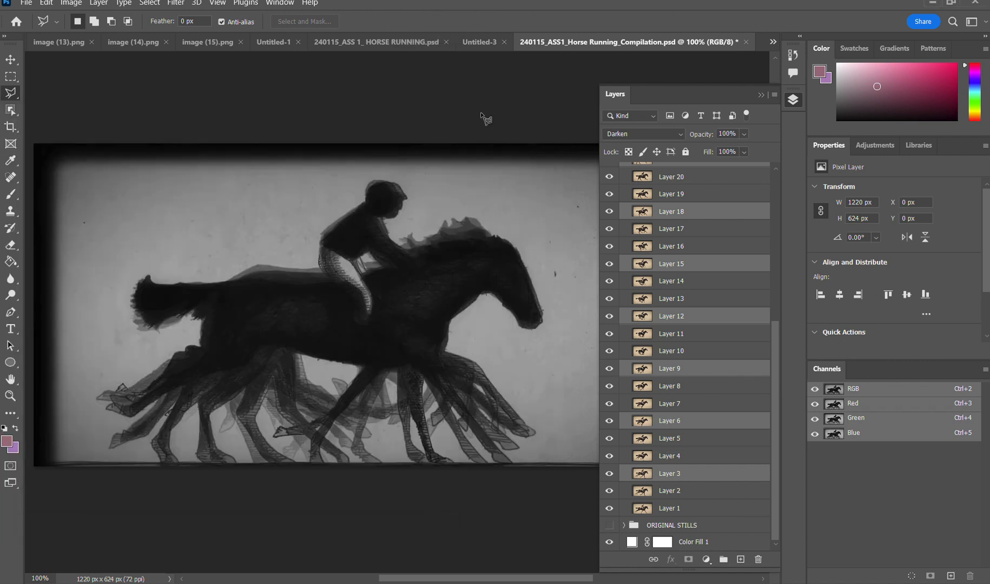
# Show Layer 31 with its red overlay and begin saving a copy of the document in JPEG format
pyautogui.scroll(10, 609, 179)
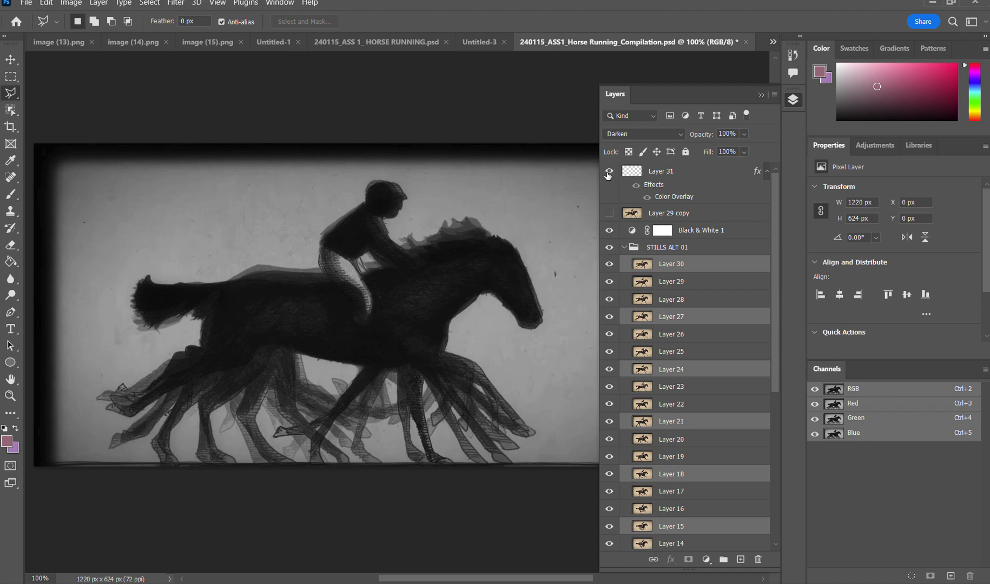
pyautogui.click(608, 172)
pyautogui.click(26, 3)
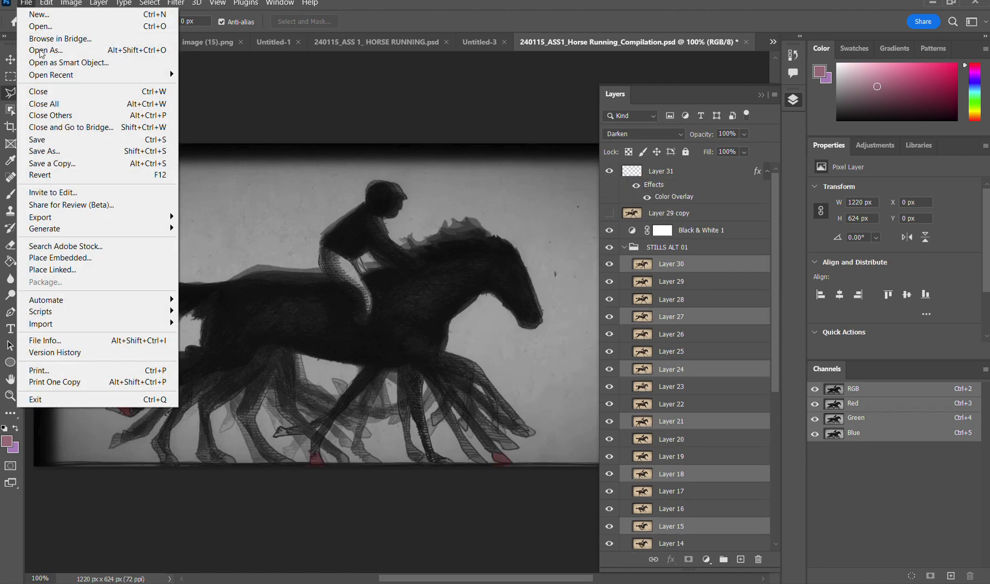
pyautogui.click(54, 164)
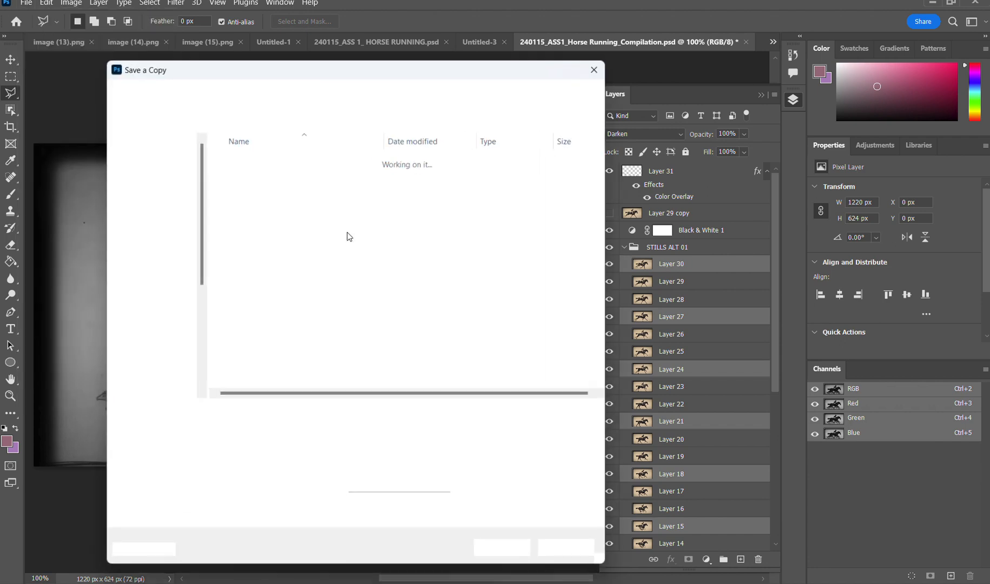
pyautogui.click(306, 429)
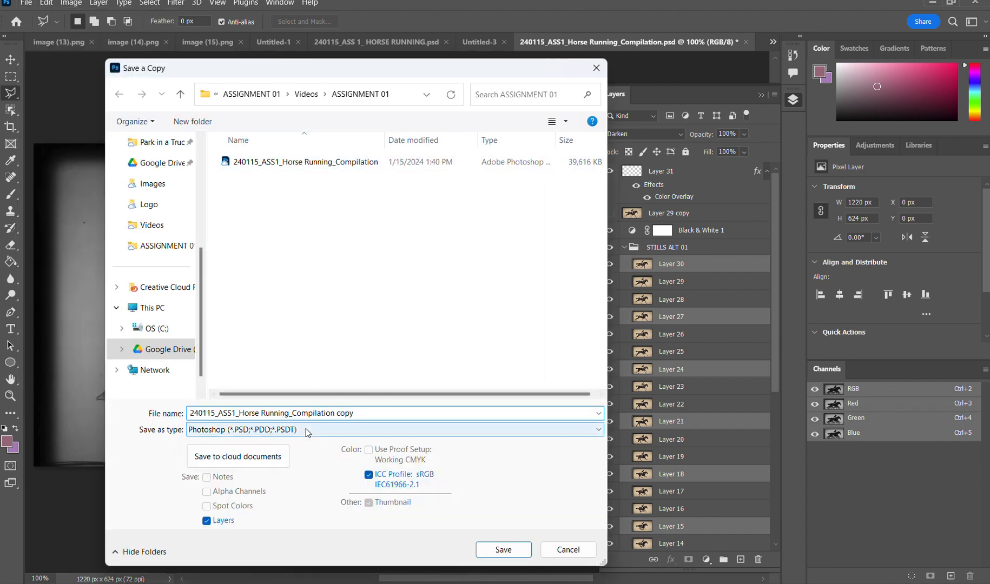
pyautogui.click(309, 282)
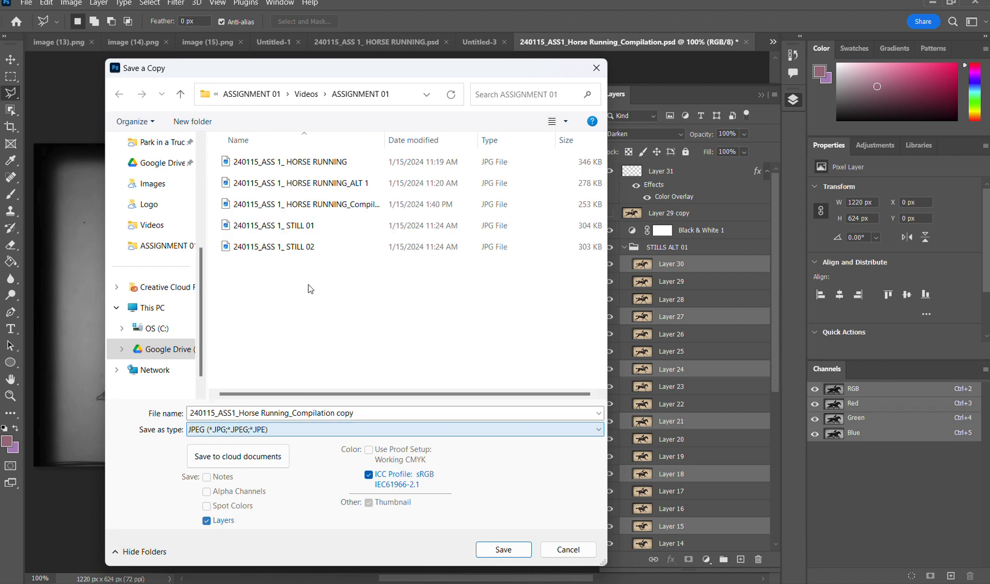
# Name the copy "240115_ASS 1_ HORSE RUNNING_Compiled 02" and save it as a JPEG at maximum quality 12
pyautogui.click(349, 206)
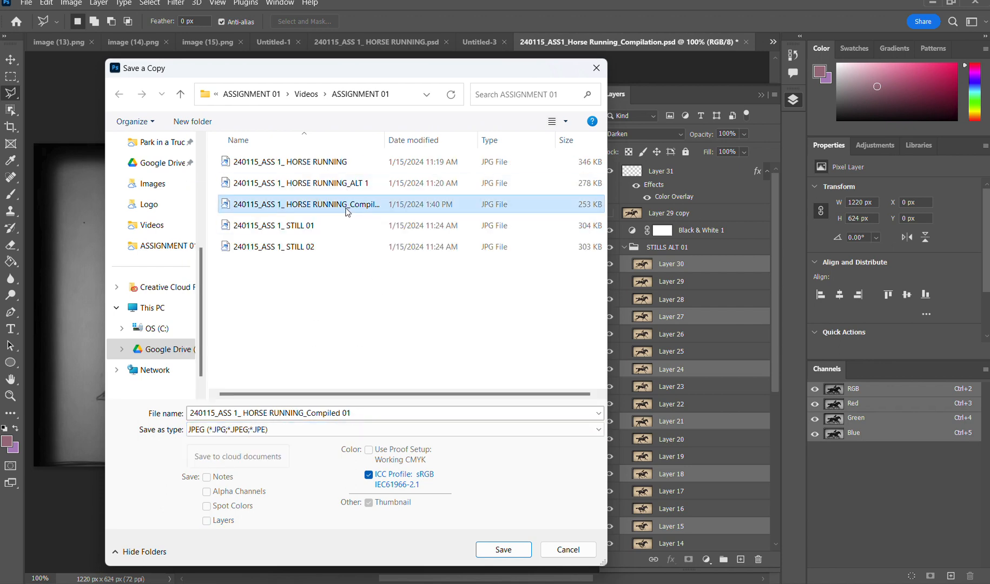
pyautogui.click(359, 415)
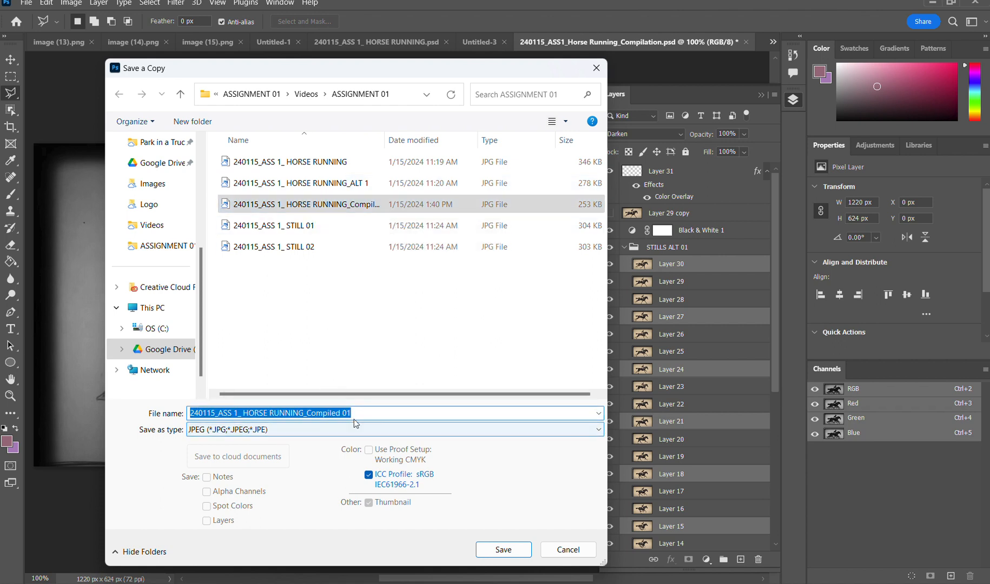
pyautogui.click(378, 415)
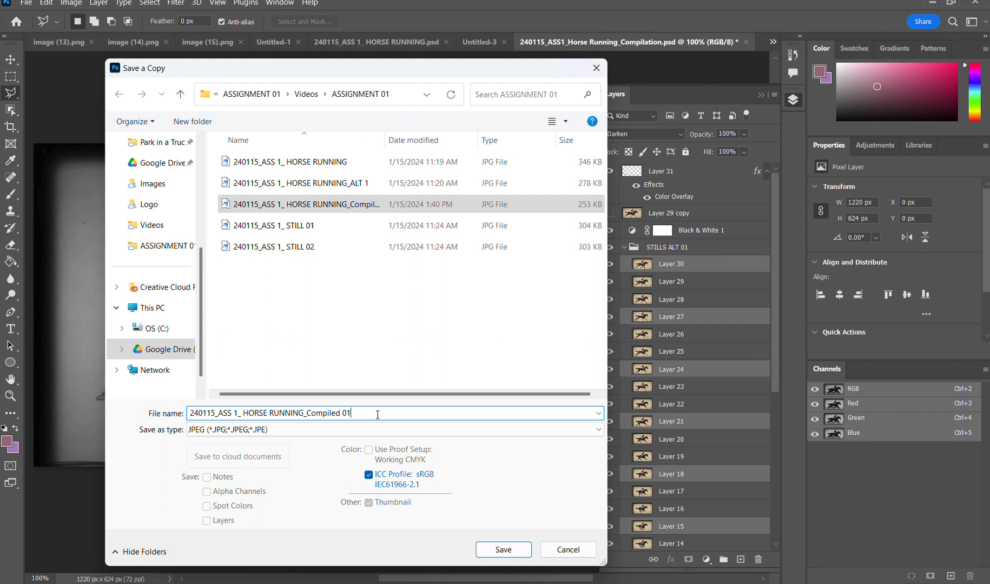
pyautogui.write('=')
pyautogui.press('BackSpace')
pyautogui.press('BackSpace')
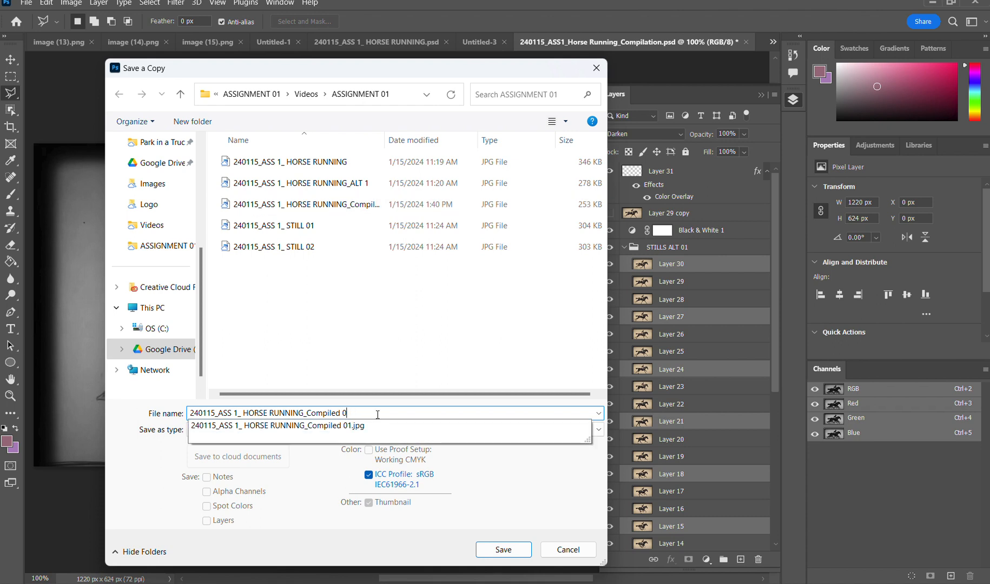
pyautogui.write('2')
pyautogui.click(487, 549)
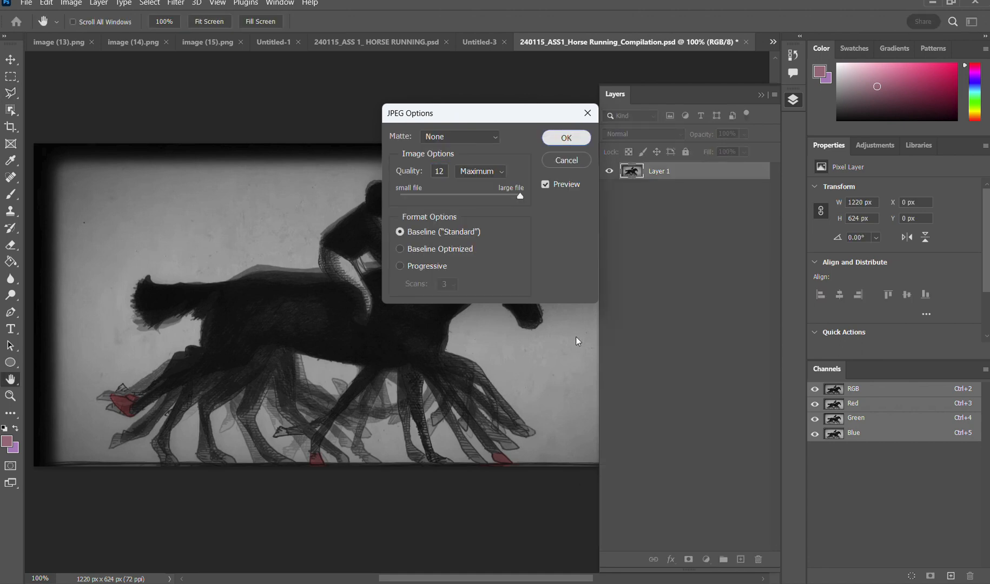
pyautogui.click(546, 138)
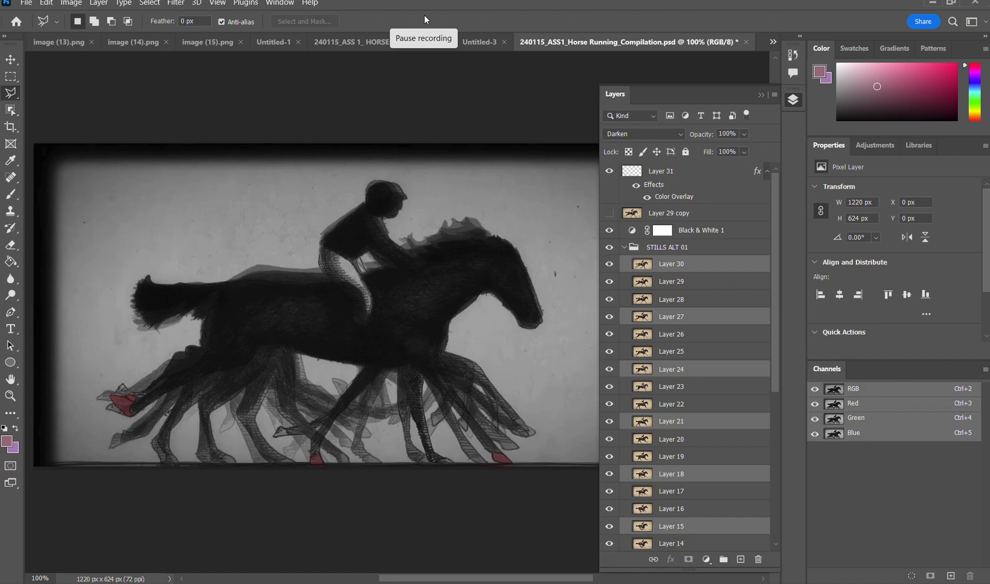
# Switch to the studio's Miro board and examine the students' BIO template frames and the blank PHOTOS/VIDEOS/SKETCHES frames below them
pyautogui.click(423, 15)
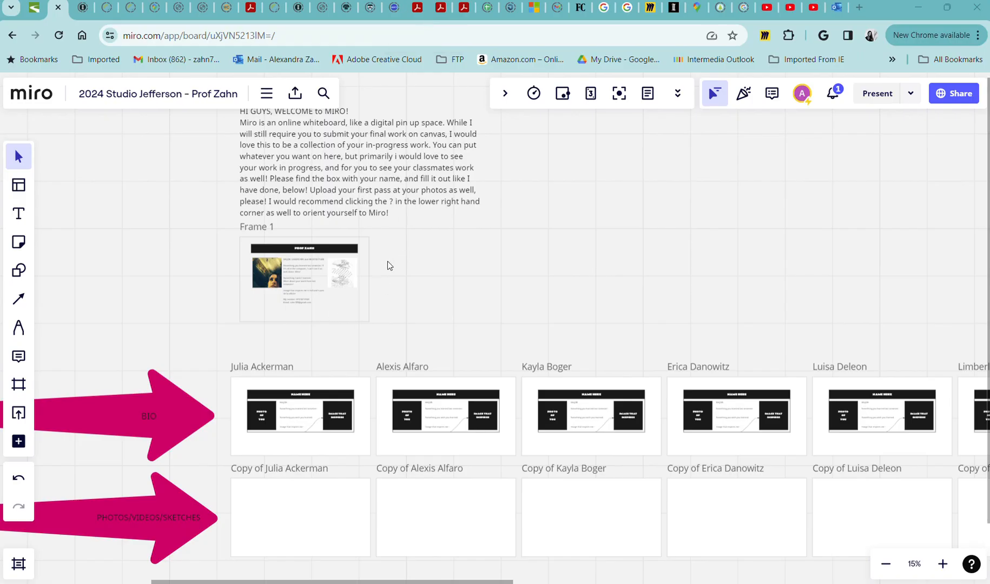
pyautogui.scroll(-1, 345, 241)
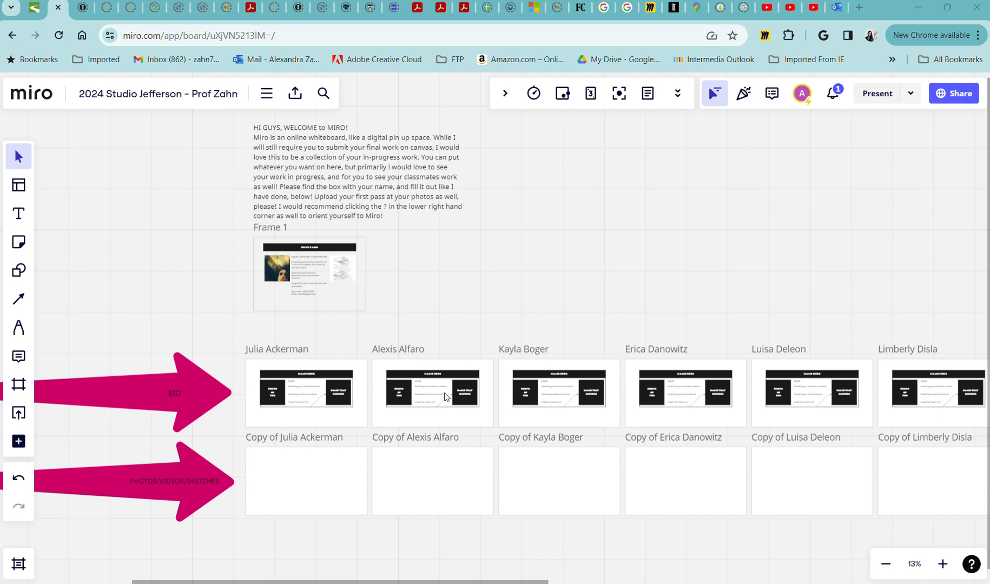
pyautogui.scroll(3, 302, 398)
pyautogui.scroll(4, 301, 399)
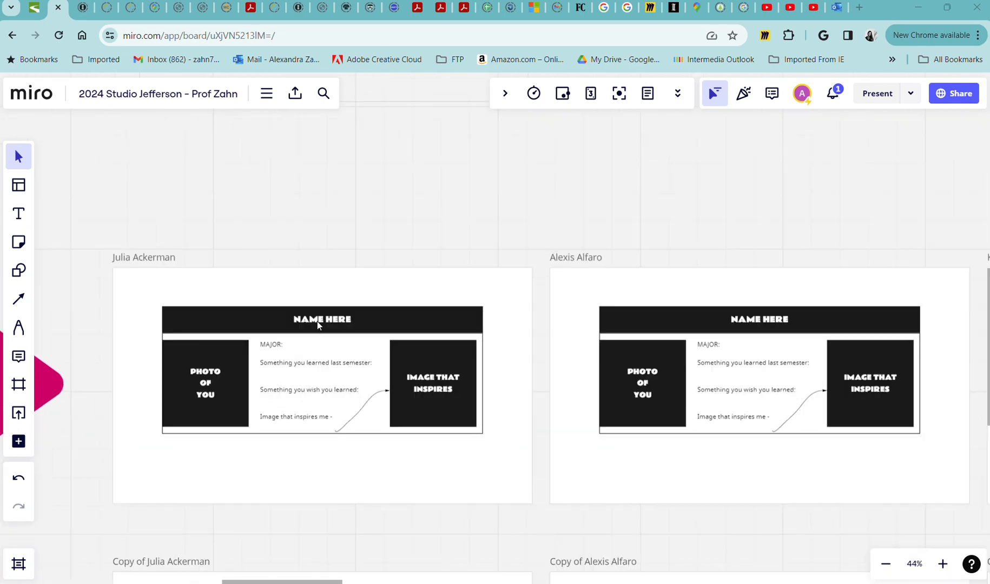
pyautogui.click(322, 323)
pyautogui.click(323, 320)
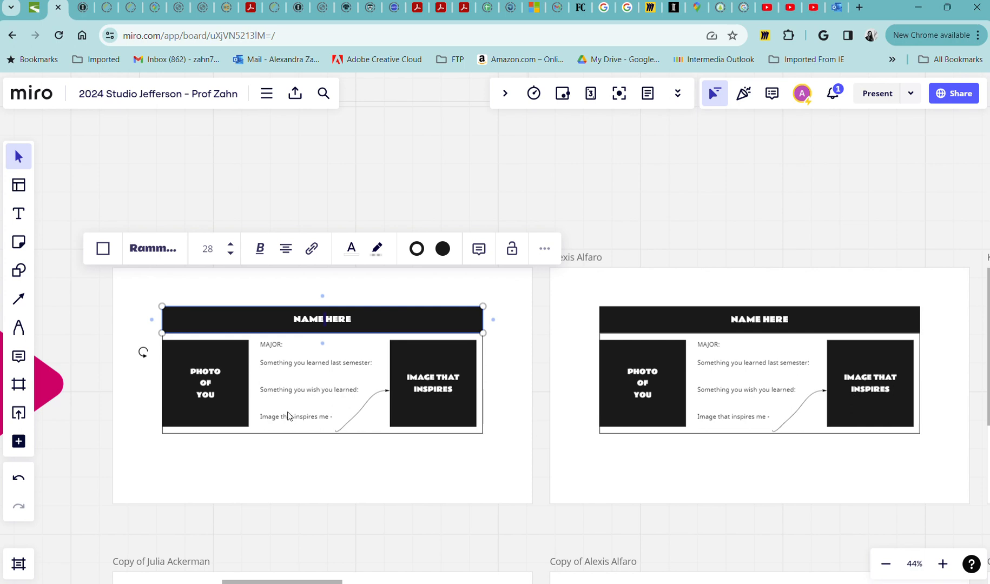
pyautogui.scroll(-5, 296, 415)
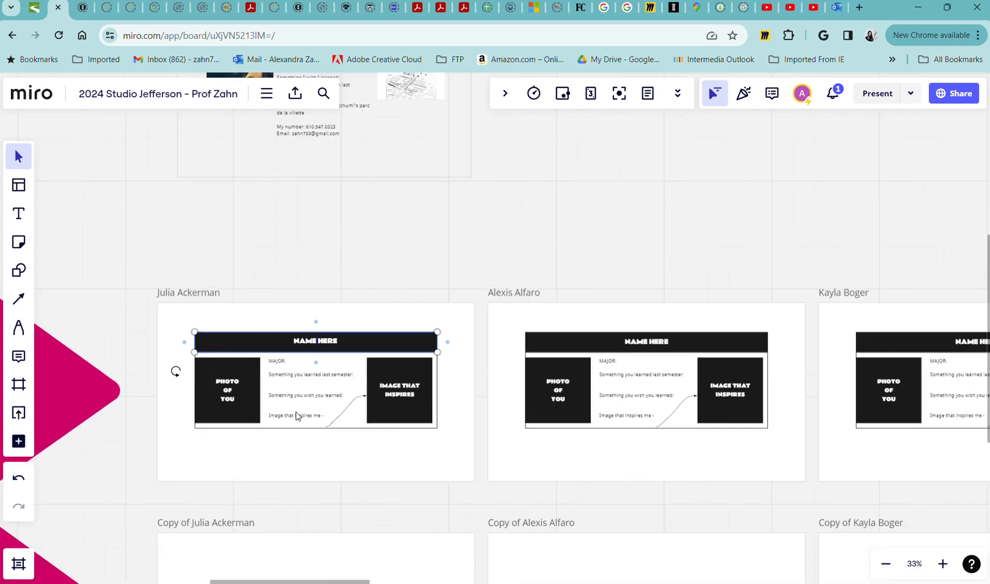
pyautogui.moveTo(316, 463); pyautogui.dragTo(322, 322)
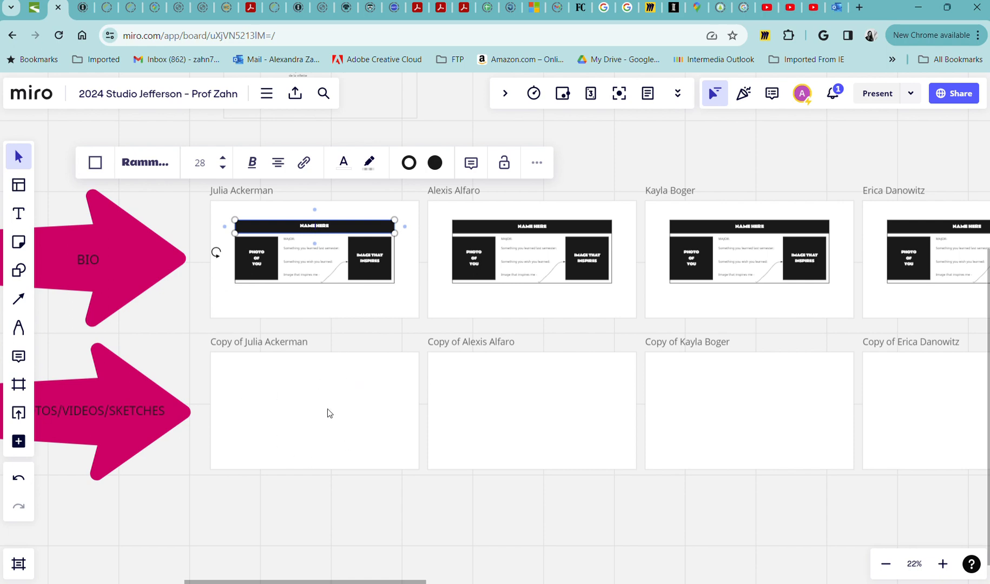
pyautogui.scroll(-1, 321, 420)
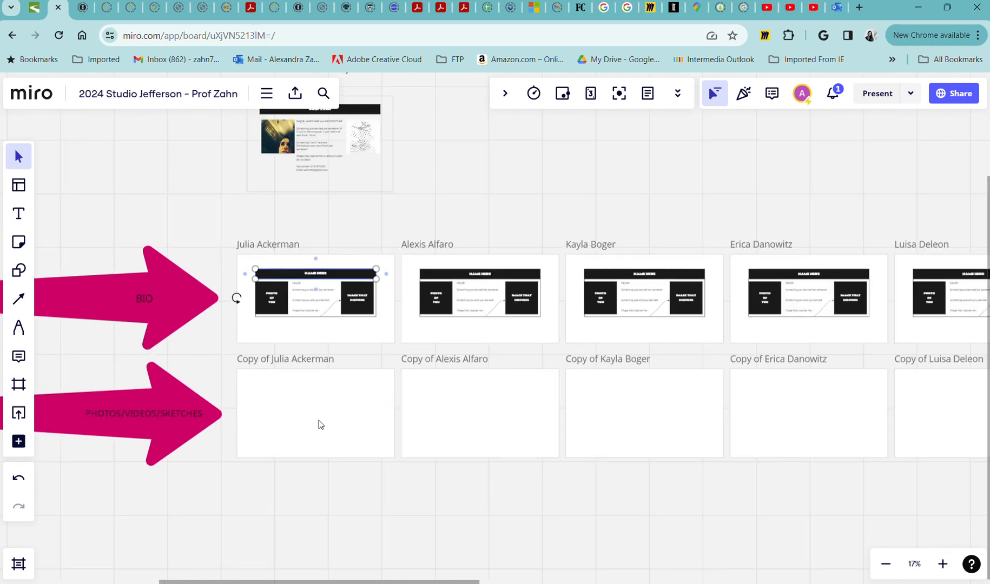
# Select all images and text inside the FIRST PASS AT IMAGES frame and move them below the frame, leaving it empty
pyautogui.moveTo(318, 420); pyautogui.dragTo(653, 351)
pyautogui.moveTo(315, 440); pyautogui.dragTo(570, 412)
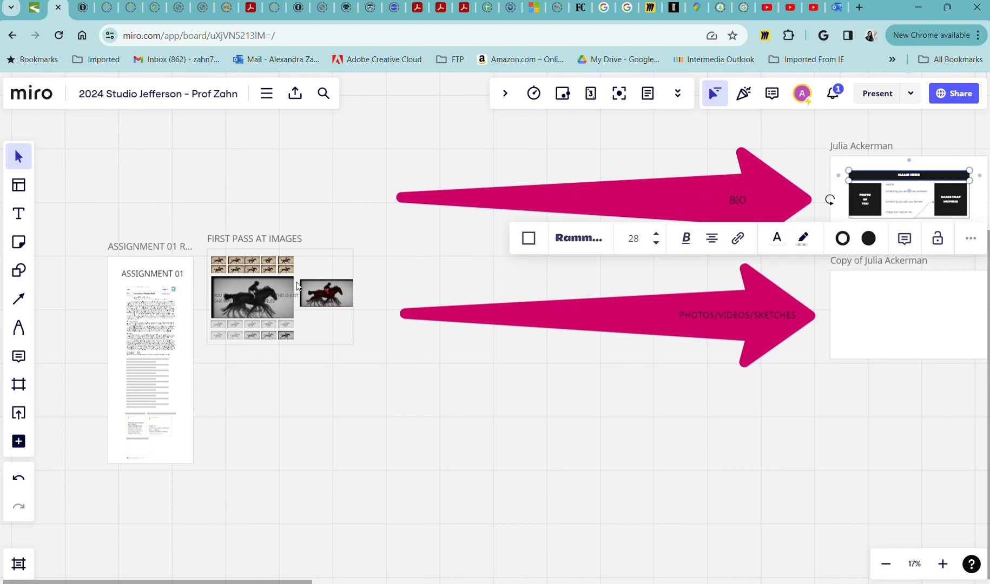
pyautogui.scroll(5, 291, 285)
pyautogui.moveTo(142, 321); pyautogui.dragTo(424, 363)
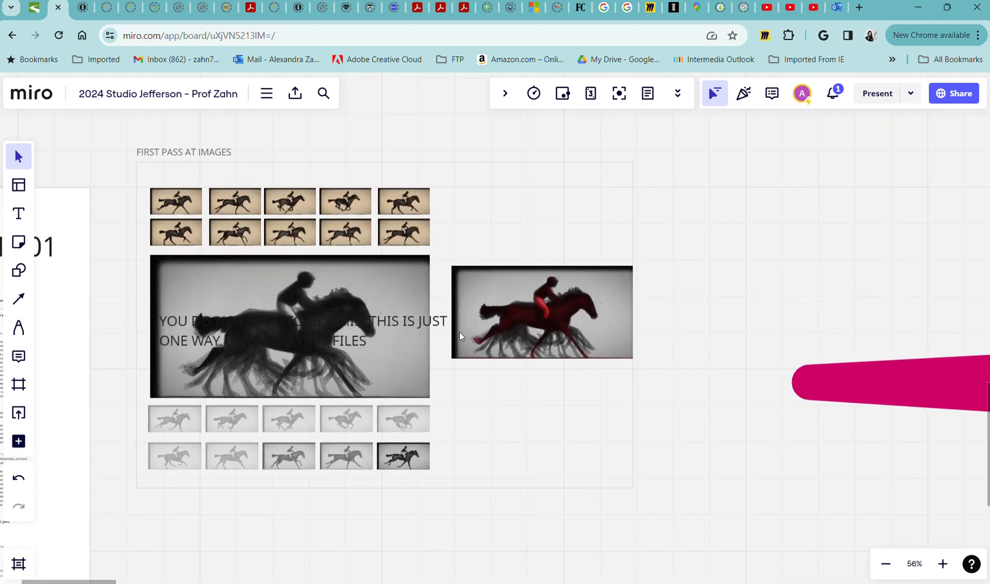
pyautogui.moveTo(569, 193); pyautogui.dragTo(158, 457)
pyautogui.scroll(-3, 211, 432)
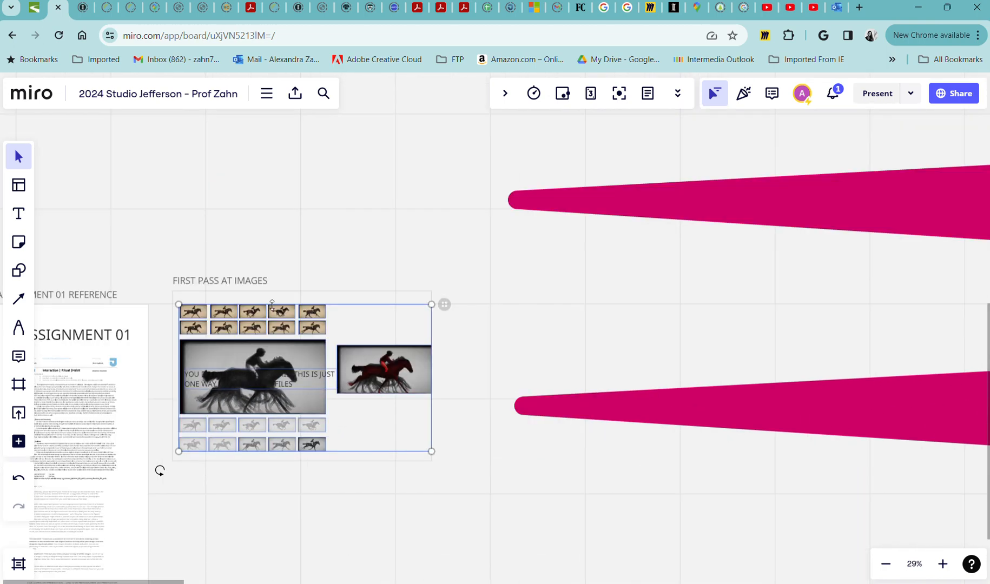
pyautogui.moveTo(257, 318); pyautogui.dragTo(261, 520)
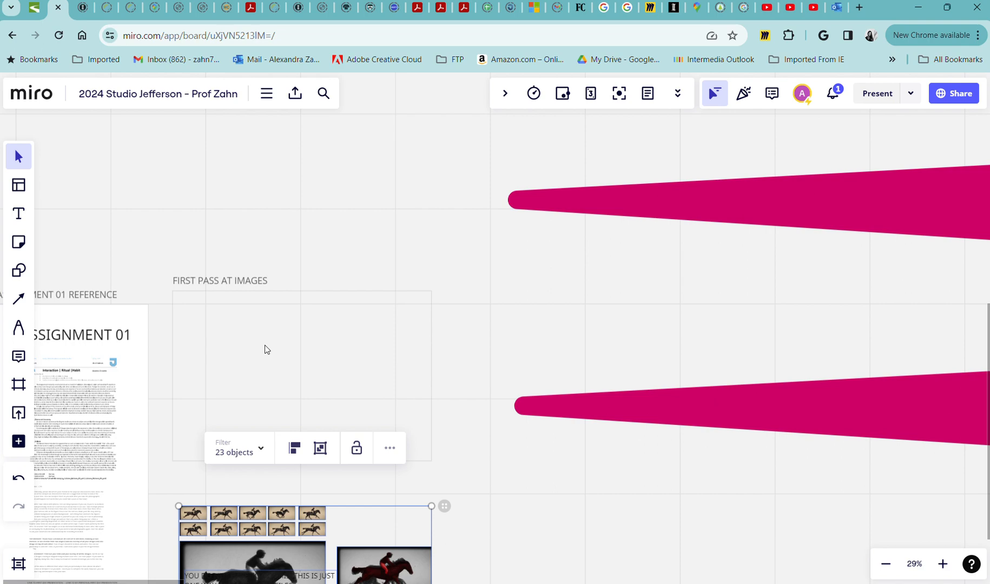
# Add all ten exported PNG stills, Layer 3 to Layer 30, from the STILLS folder to the Miro board
pyautogui.scroll(4, 263, 349)
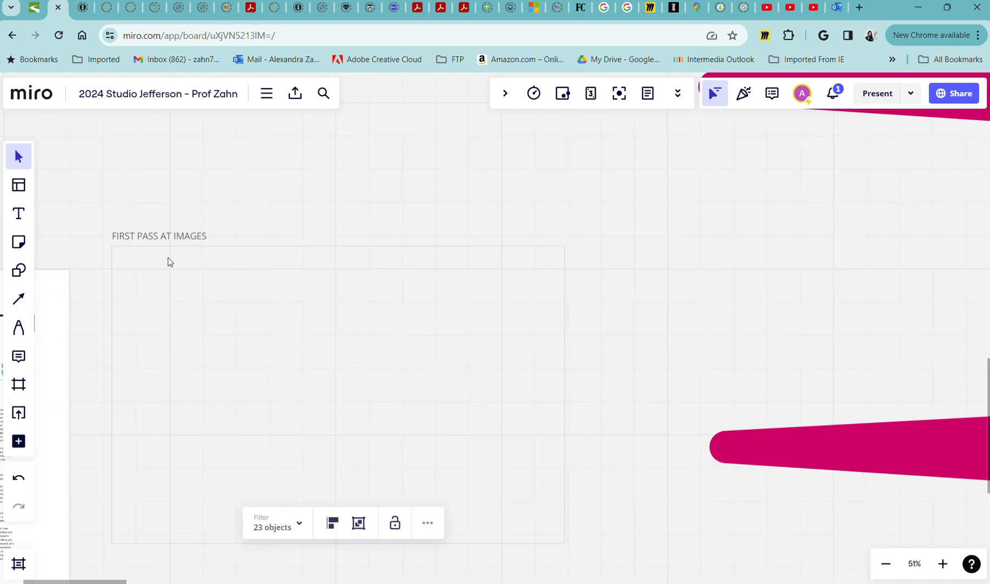
pyautogui.click(322, 583)
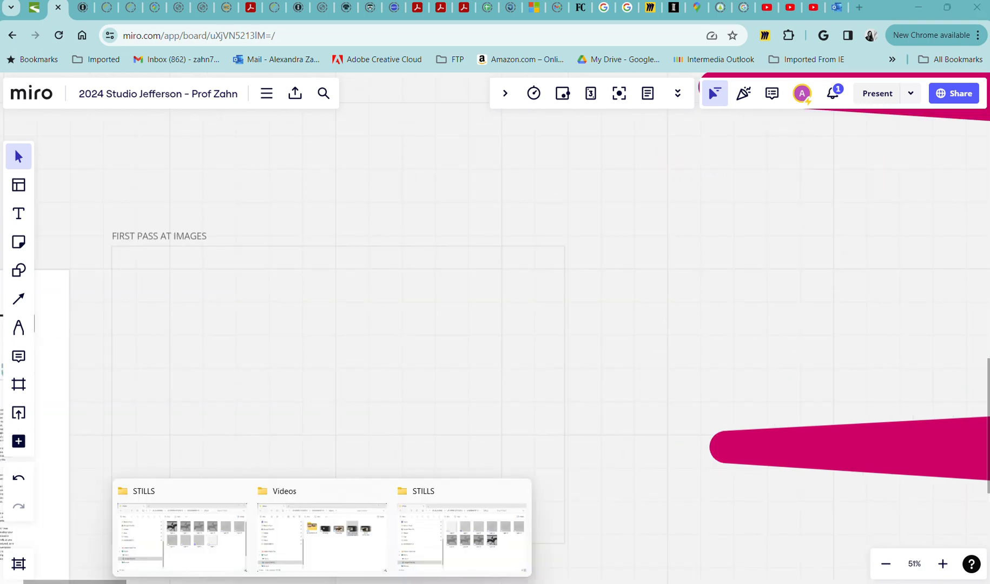
pyautogui.click(194, 546)
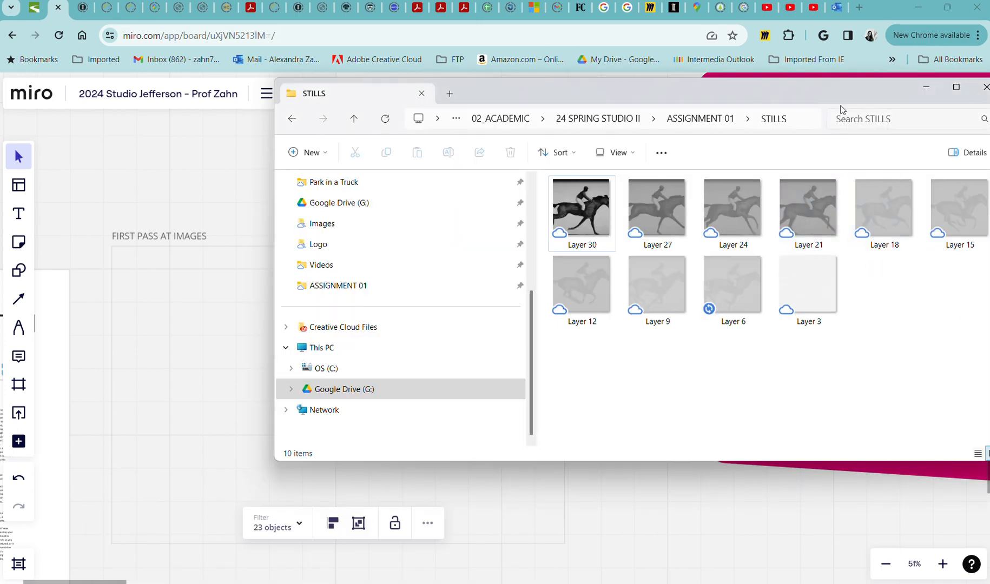
pyautogui.moveTo(834, 97); pyautogui.dragTo(790, 91)
pyautogui.moveTo(907, 321); pyautogui.dragTo(512, 170)
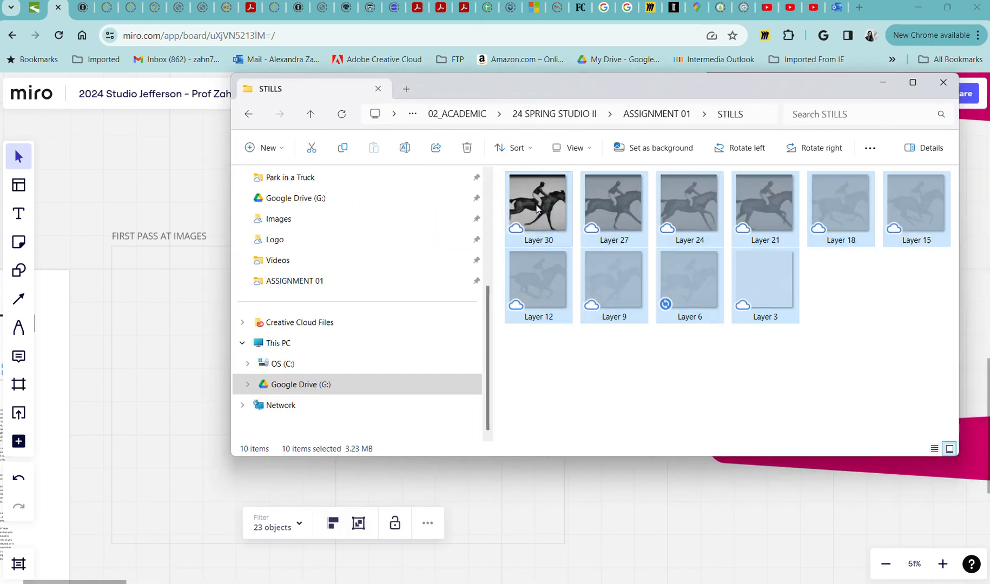
pyautogui.moveTo(639, 228); pyautogui.dragTo(132, 351)
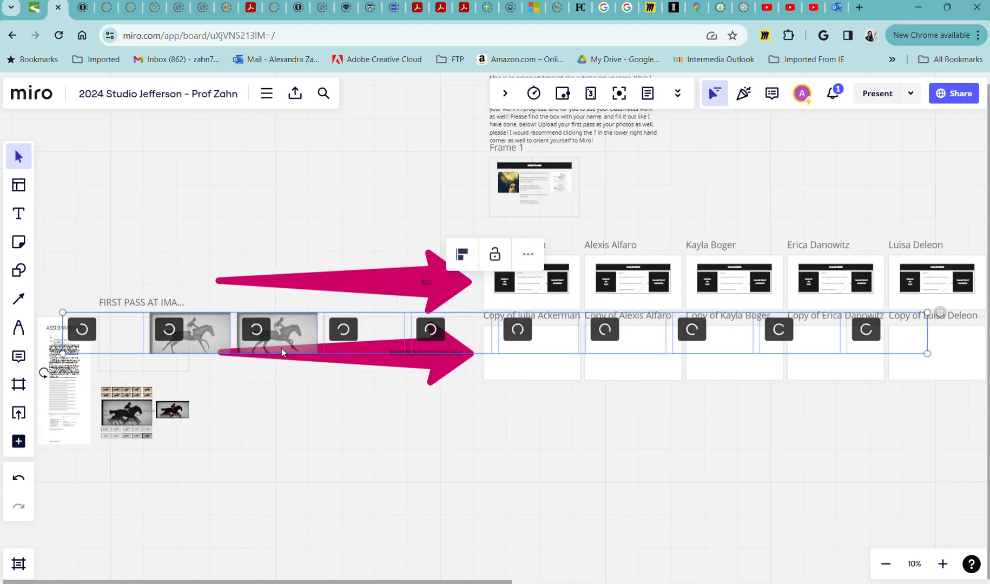
# Scale the row of ten stills down to the width of the FIRST PASS AT IMAGES frame and place it near the frame's upper edge
pyautogui.moveTo(927, 355); pyautogui.dragTo(222, 328)
pyautogui.scroll(5, 146, 321)
pyautogui.moveTo(448, 330); pyautogui.dragTo(431, 324)
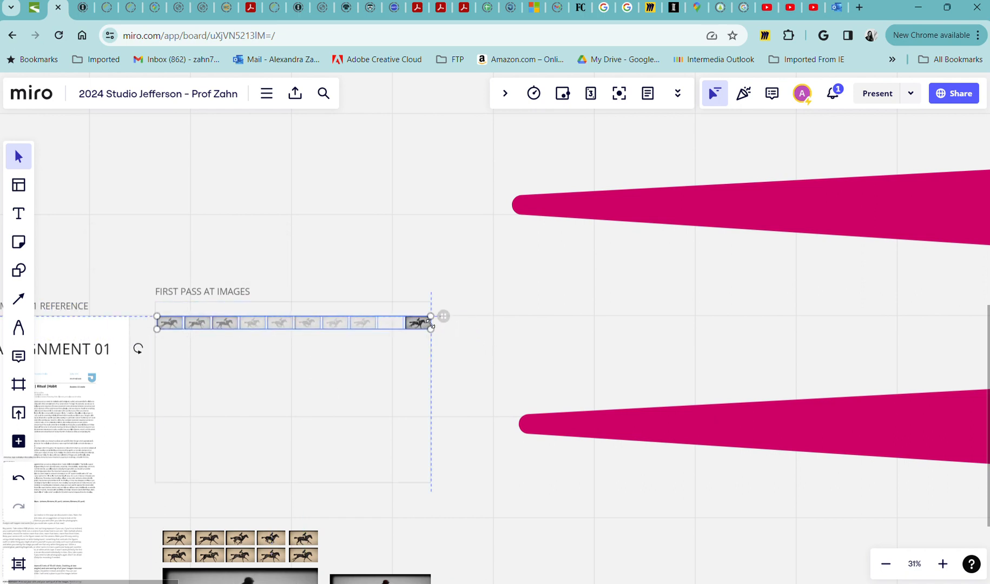
pyautogui.click(388, 340)
# Move the darkest still from the end to the start of the row and line the row up within the FIRST PASS AT IMAGES frame
pyautogui.moveTo(419, 330); pyautogui.dragTo(143, 326)
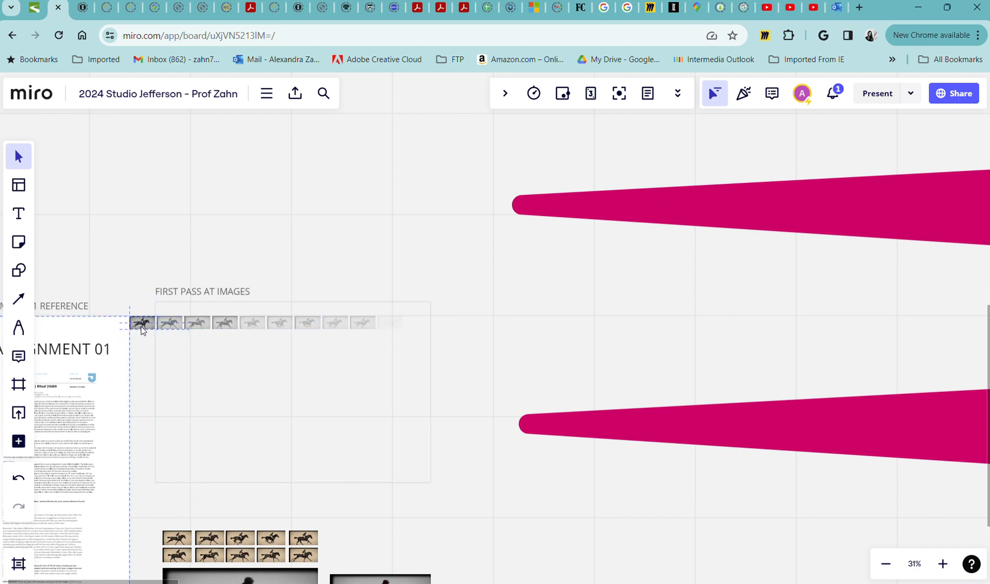
pyautogui.moveTo(392, 342); pyautogui.dragTo(200, 319)
pyautogui.moveTo(398, 343); pyautogui.dragTo(338, 352)
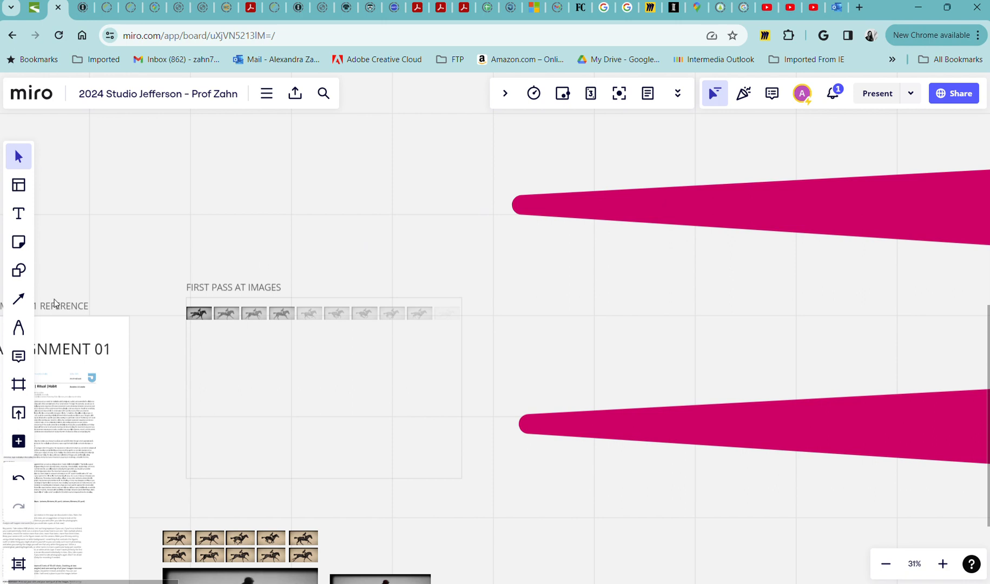
# Add the HORSE RUNNING, HORSE RUNNING_ALT 1, Compiled 01 and Compiled 02 images from the Videos/ASSIGNMENT 01 folder to the board
pyautogui.click(16, 421)
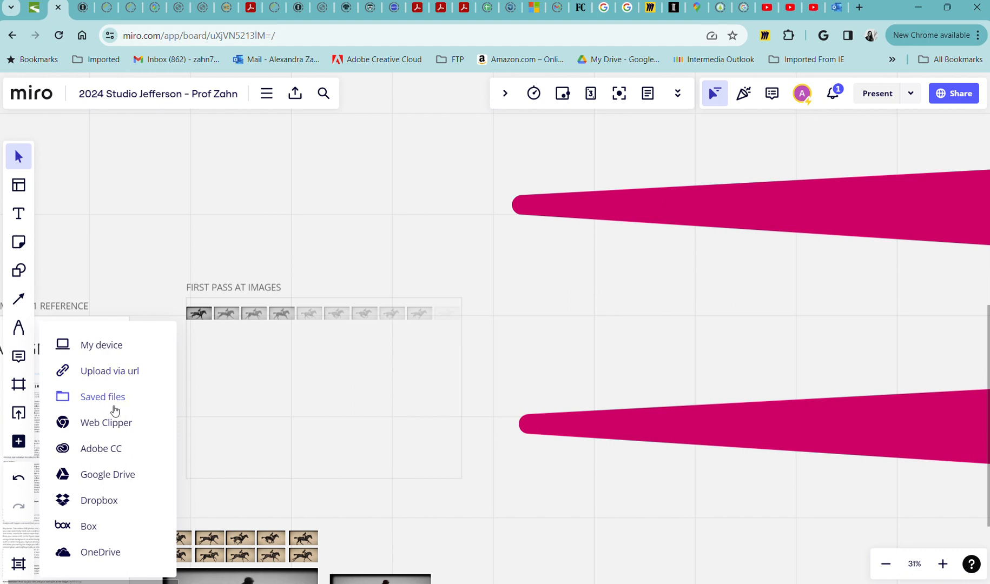
pyautogui.click(101, 345)
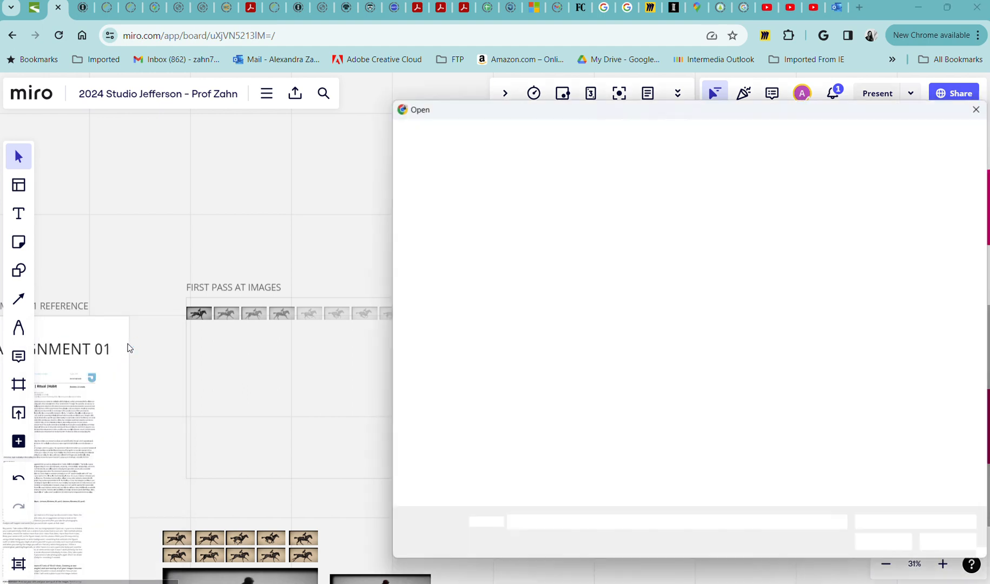
pyautogui.click(550, 218)
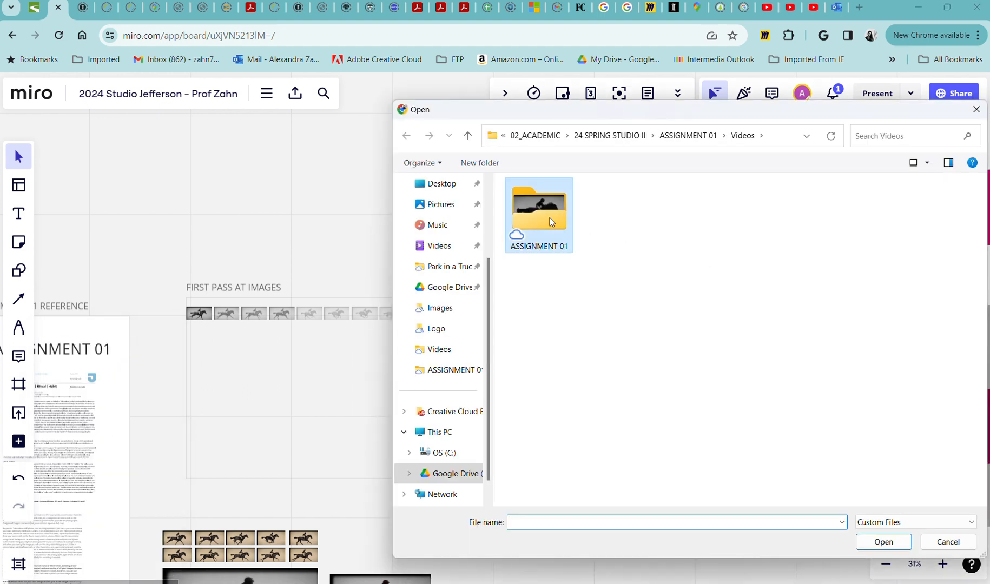
pyautogui.doubleClick(551, 218)
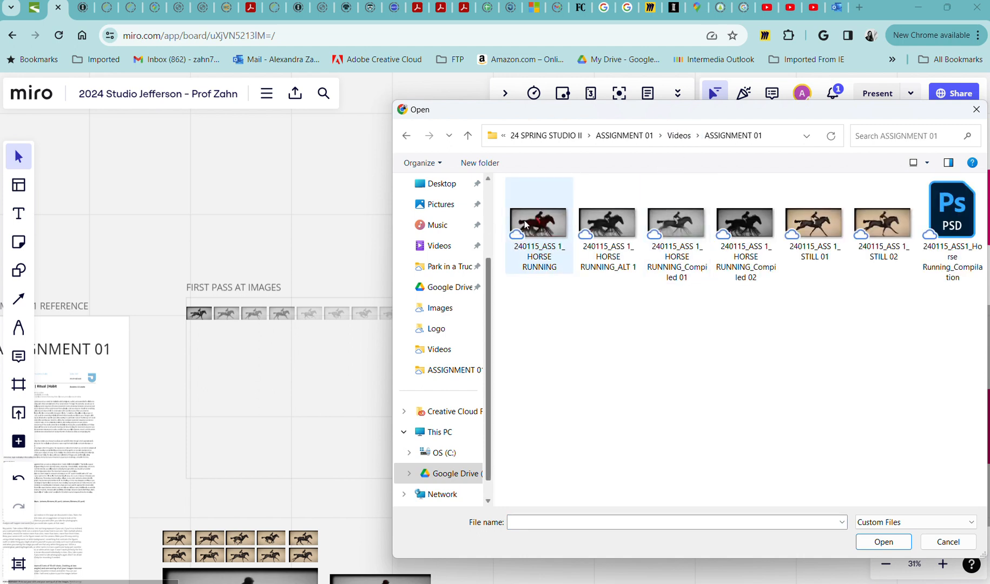
pyautogui.click(541, 227)
pyautogui.keyDown('ctrl'); pyautogui.click(619, 238); pyautogui.keyUp('ctrl')
pyautogui.keyDown('ctrl'); pyautogui.click(703, 243); pyautogui.keyUp('ctrl')
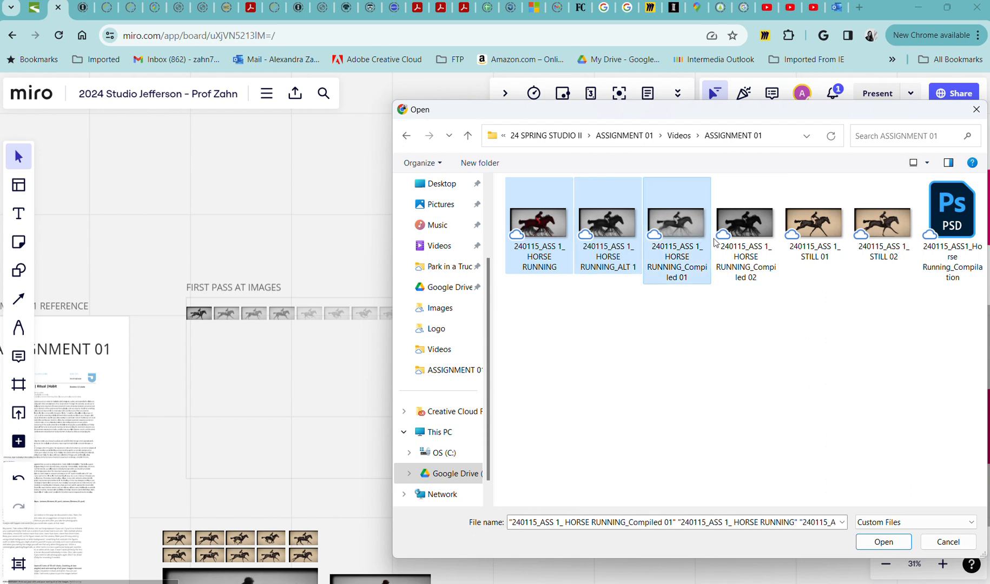
pyautogui.keyDown('ctrl'); pyautogui.click(771, 242); pyautogui.keyUp('ctrl')
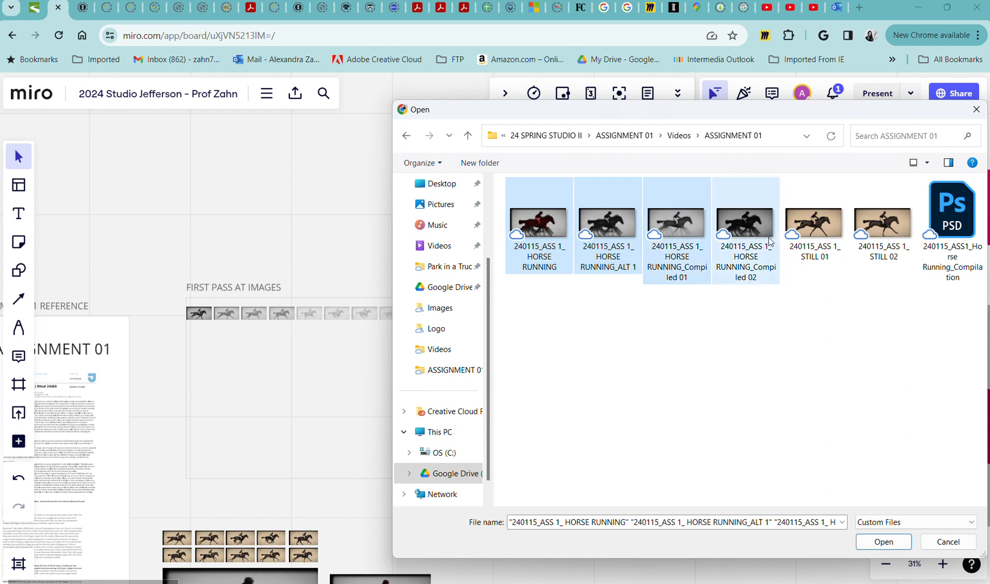
pyautogui.click(872, 540)
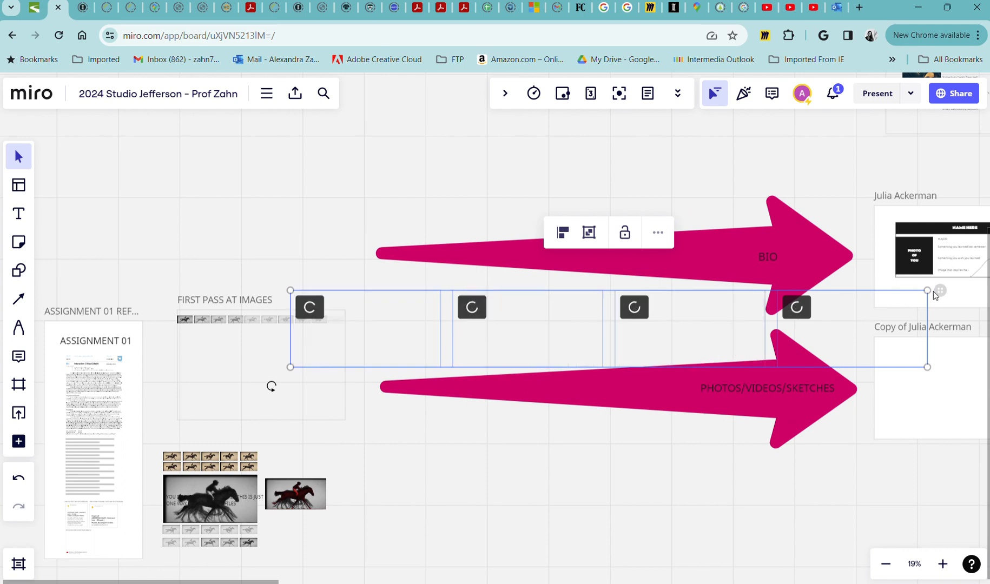
# Scale the four composite images down and arrange them two by two beneath the row of stills in the FIRST PASS AT IMAGES frame
pyautogui.moveTo(936, 295); pyautogui.dragTo(486, 385)
pyautogui.click(485, 304)
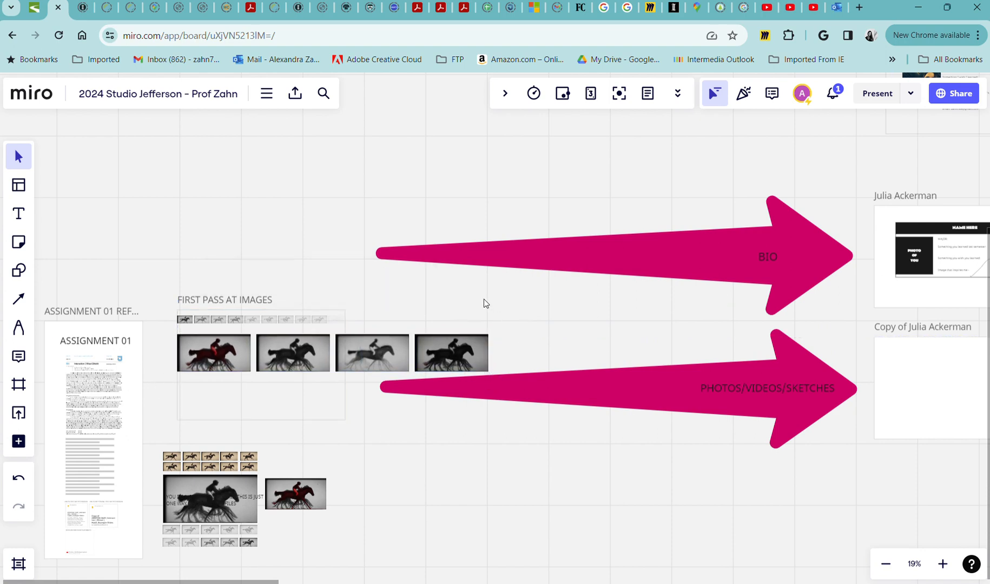
pyautogui.moveTo(485, 304); pyautogui.dragTo(435, 320)
pyautogui.hotkey('ctrl', 'z')
pyautogui.click(437, 343)
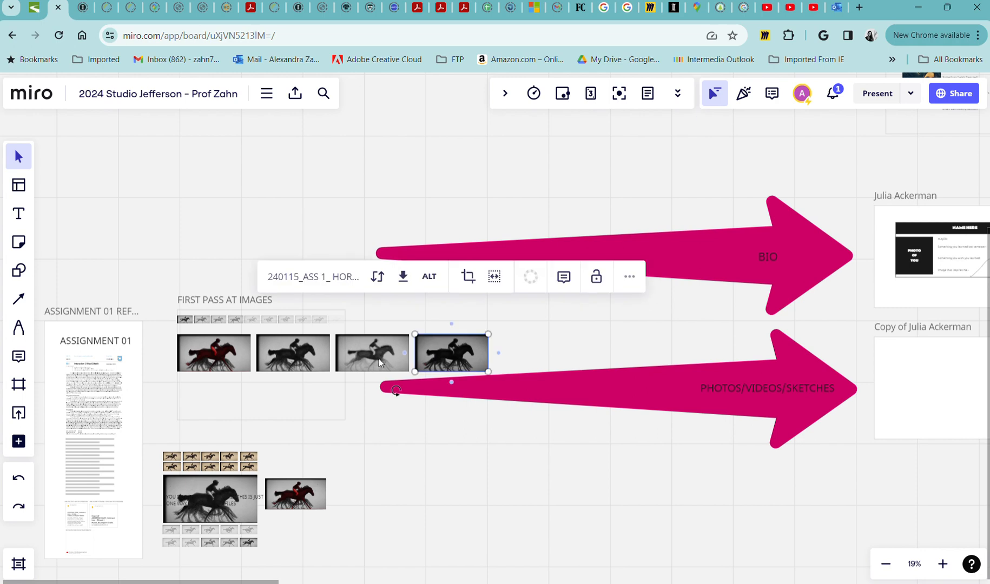
pyautogui.keyDown('shift'); pyautogui.click(372, 361); pyautogui.keyUp('shift')
pyautogui.moveTo(383, 359); pyautogui.dragTo(218, 402)
pyautogui.scroll(5, 218, 402)
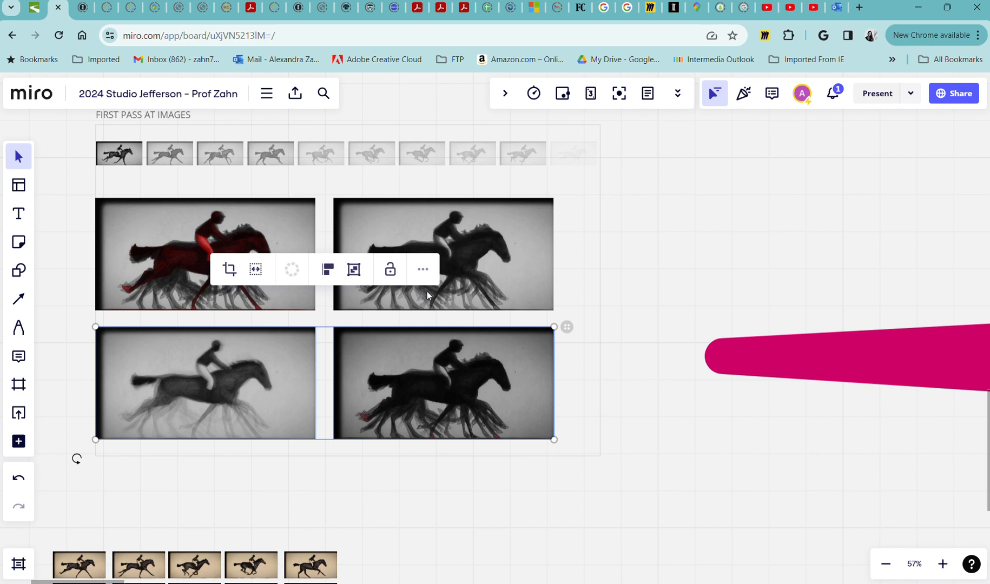
# Move the three composites other than the red-highlighted horse out of the frame, onto the empty board beside it
pyautogui.click(452, 277)
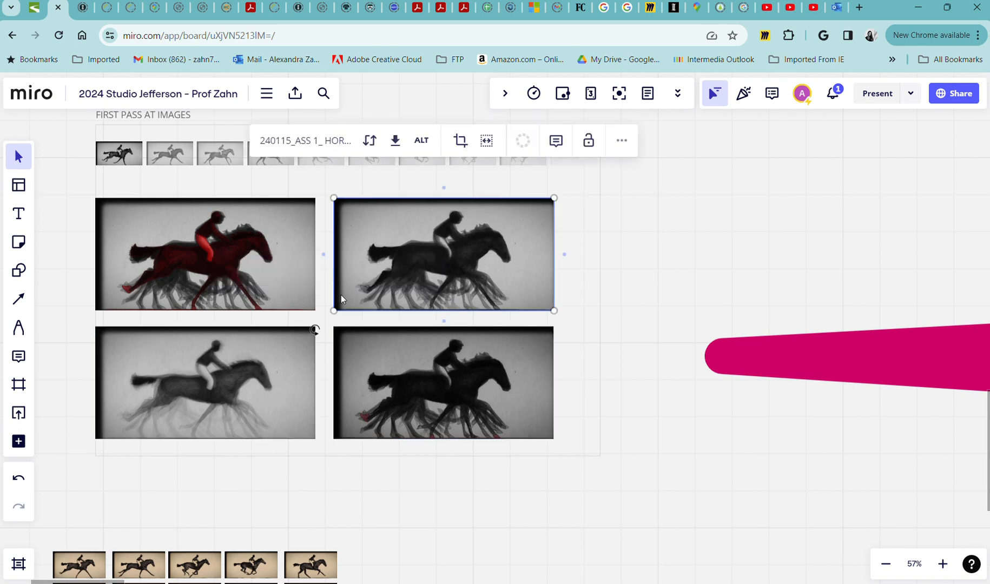
pyautogui.click(358, 358)
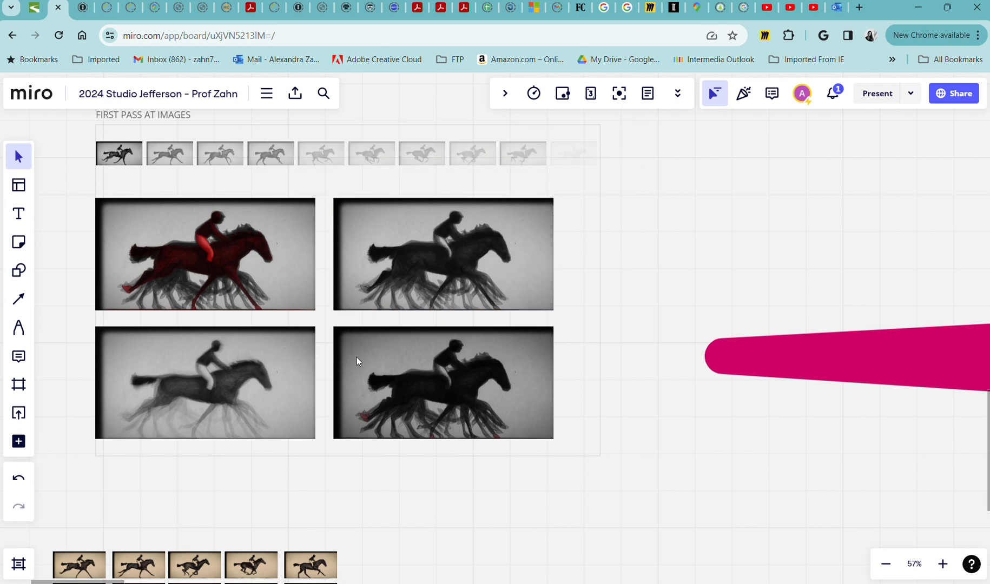
pyautogui.keyDown('shift'); pyautogui.click(297, 360); pyautogui.keyUp('shift')
pyautogui.keyDown('shift'); pyautogui.click(401, 287); pyautogui.keyUp('shift')
pyautogui.moveTo(401, 285); pyautogui.dragTo(838, 390)
# Enlarge the red-highlighted composite to the full width of the frame and place it directly beneath the row of stills
pyautogui.click(267, 286)
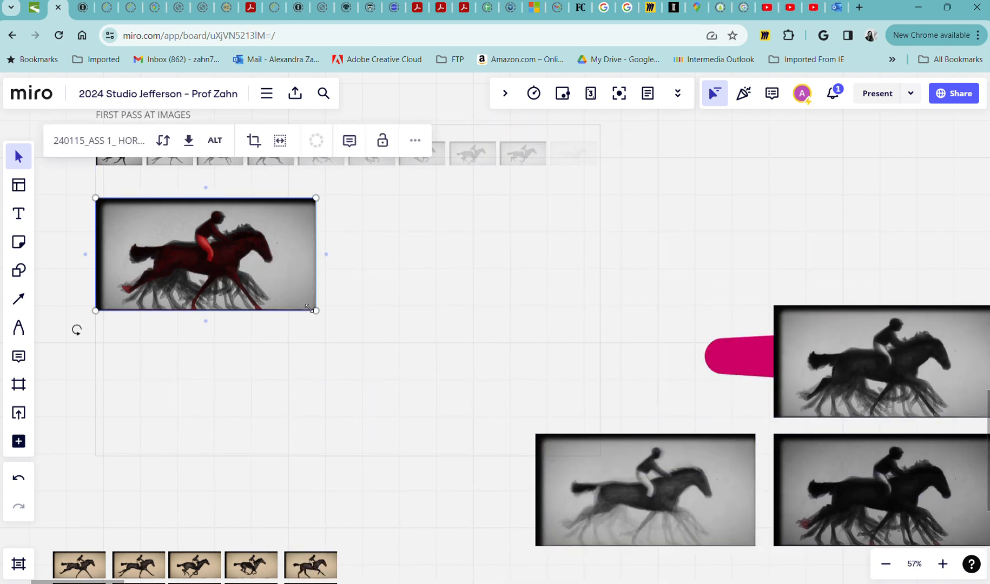
pyautogui.moveTo(308, 307); pyautogui.dragTo(612, 422)
pyautogui.moveTo(490, 389); pyautogui.dragTo(495, 364)
pyautogui.moveTo(572, 135)
pyautogui.mouseDown()
pyautogui.moveTo(449, 155)
pyautogui.moveTo(572, 125)
pyautogui.mouseUp()
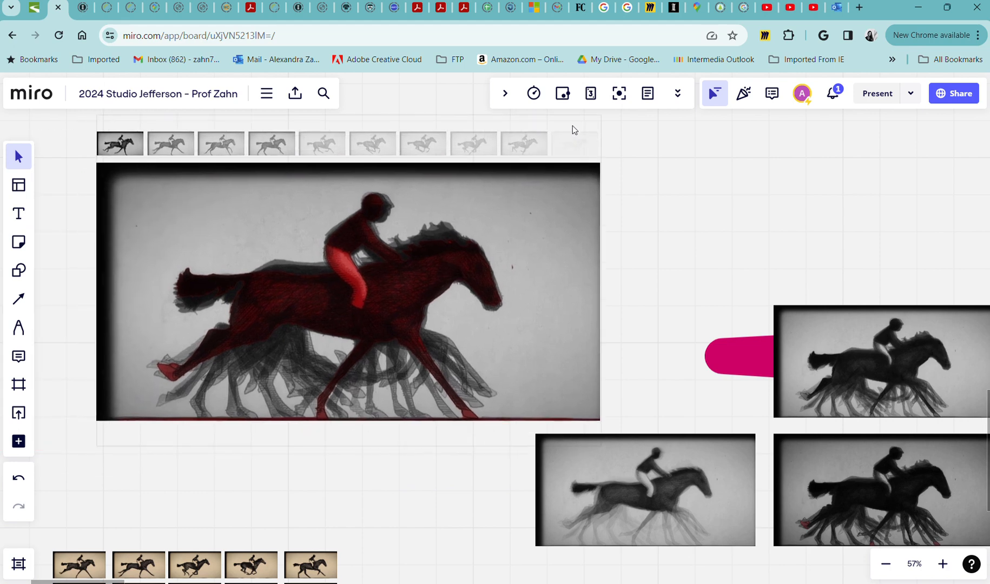
# Duplicate the whole row of ten stills and place the copy directly beneath the large red composite
pyautogui.click(568, 141)
pyautogui.keyDown('shift'); pyautogui.click(525, 150); pyautogui.keyUp('shift')
pyautogui.keyDown('shift'); pyautogui.click(469, 149); pyautogui.keyUp('shift')
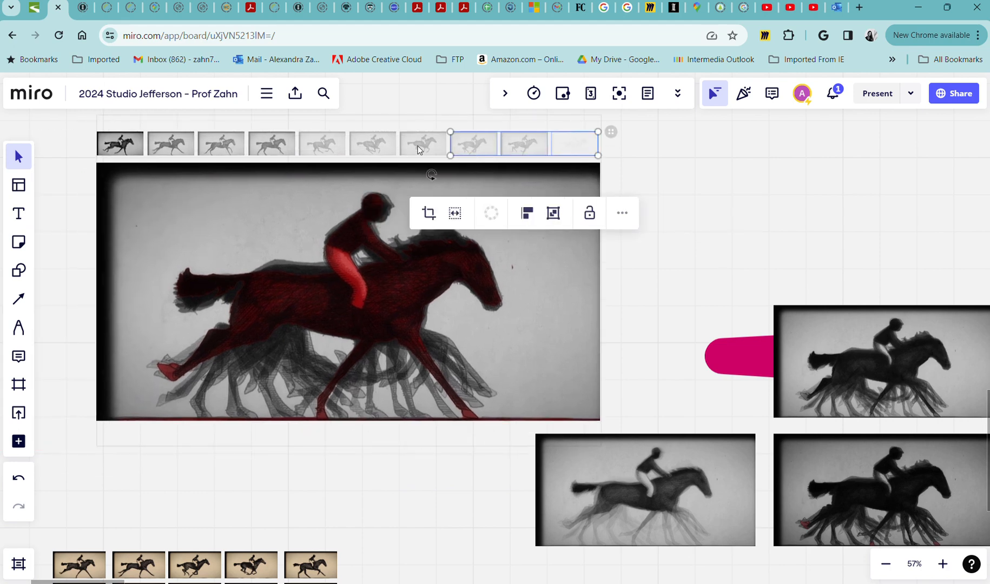
pyautogui.keyDown('shift'); pyautogui.click(414, 147); pyautogui.keyUp('shift')
pyautogui.keyDown('shift'); pyautogui.click(374, 145); pyautogui.keyUp('shift')
pyautogui.keyDown('shift'); pyautogui.click(330, 145); pyautogui.keyUp('shift')
pyautogui.keyDown('shift'); pyautogui.click(267, 139); pyautogui.keyUp('shift')
pyautogui.keyDown('shift'); pyautogui.click(221, 142); pyautogui.keyUp('shift')
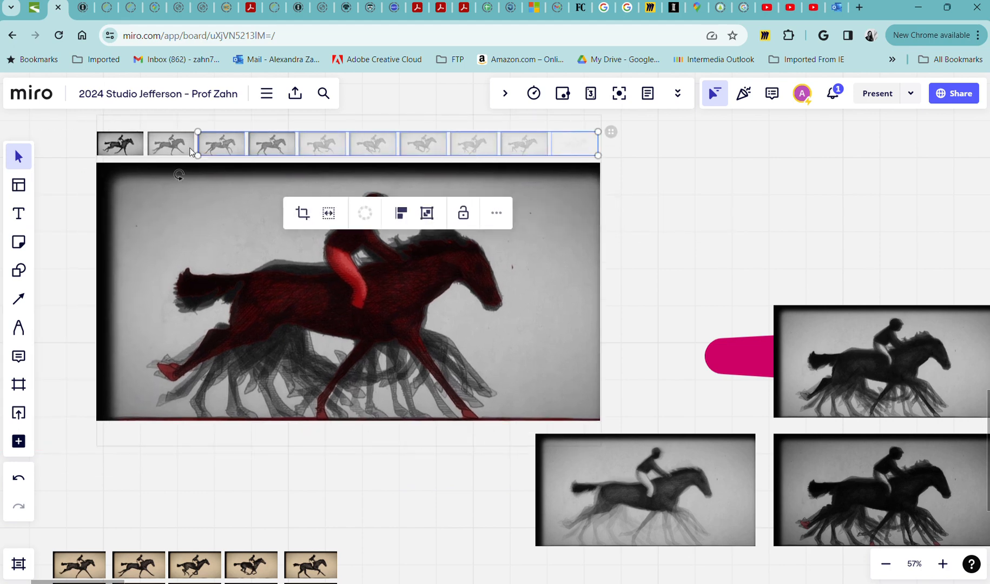
pyautogui.keyDown('shift'); pyautogui.click(172, 145); pyautogui.keyUp('shift')
pyautogui.keyDown('shift'); pyautogui.click(126, 149); pyautogui.keyUp('shift')
pyautogui.hotkey('ctrl', 'c')
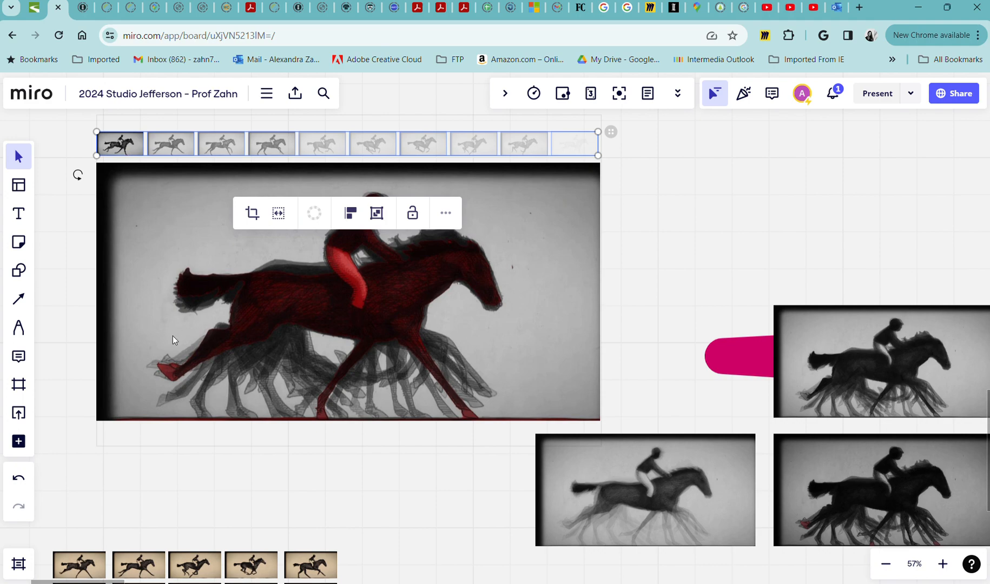
pyautogui.hotkey('ctrl', 'v')
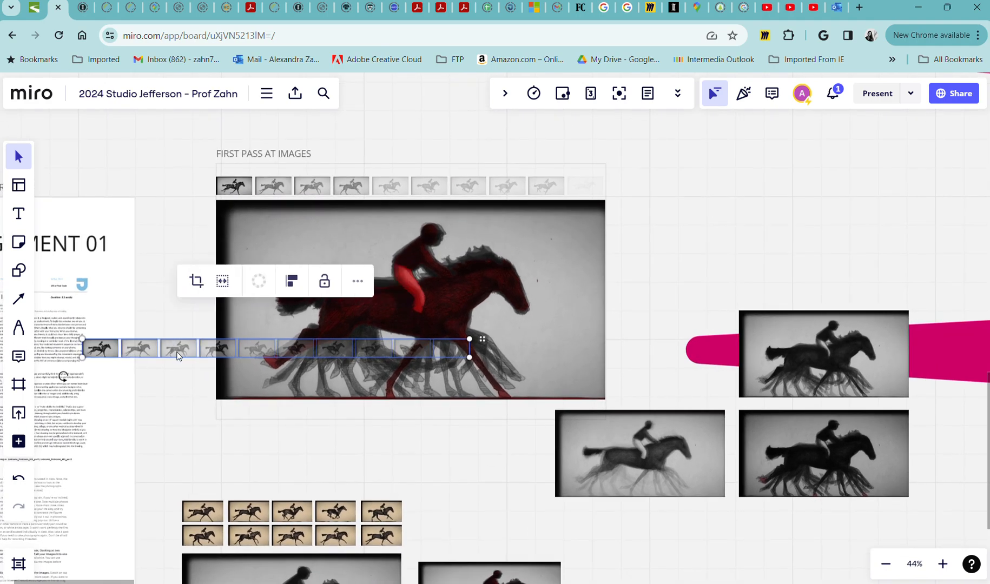
pyautogui.moveTo(176, 352); pyautogui.dragTo(315, 417)
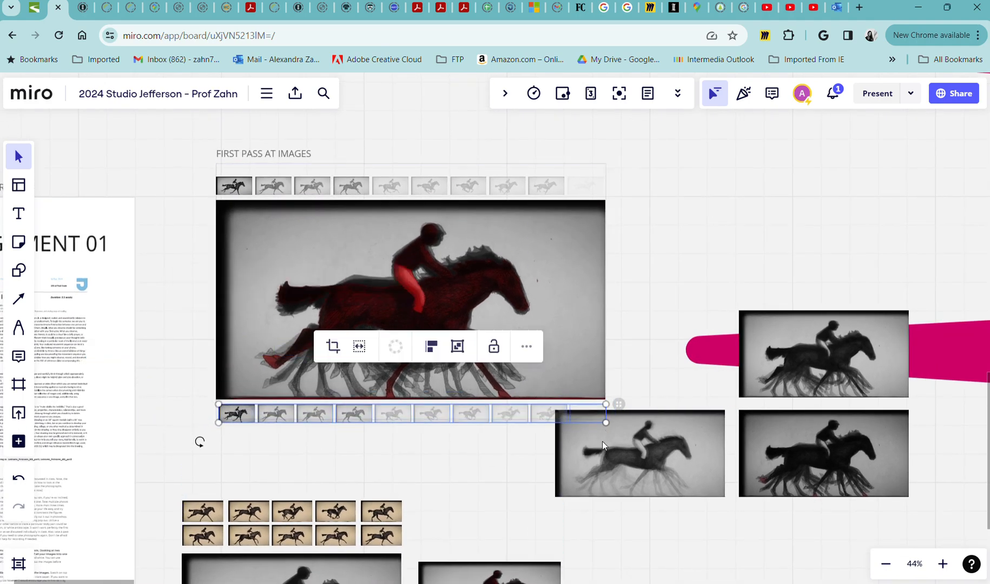
# Stack the three remaining composites in a column beside the FIRST PASS AT IMAGES frame, with the lightest one uppermost
pyautogui.click(667, 476)
pyautogui.moveTo(669, 476); pyautogui.dragTo(731, 261)
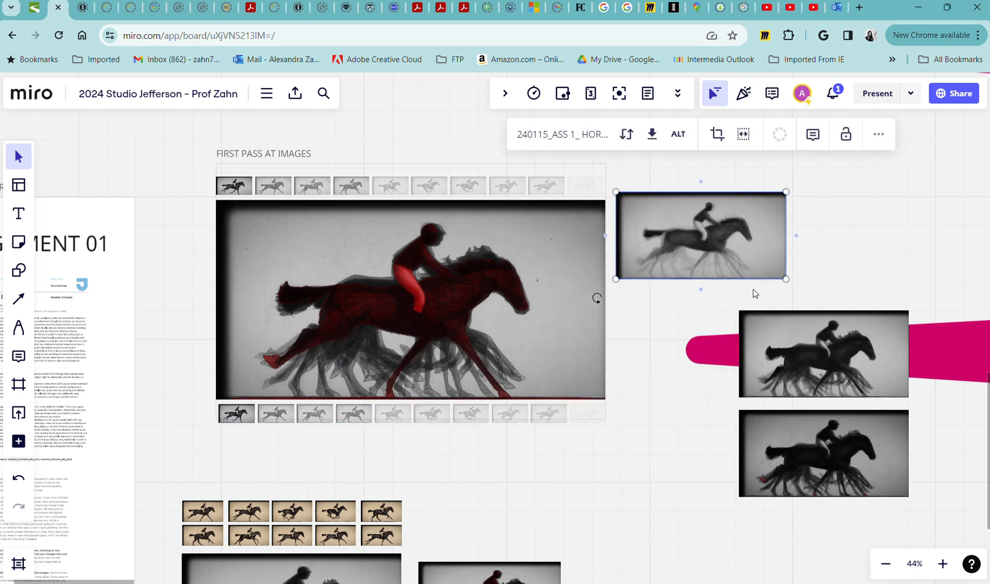
pyautogui.moveTo(809, 365); pyautogui.dragTo(688, 341)
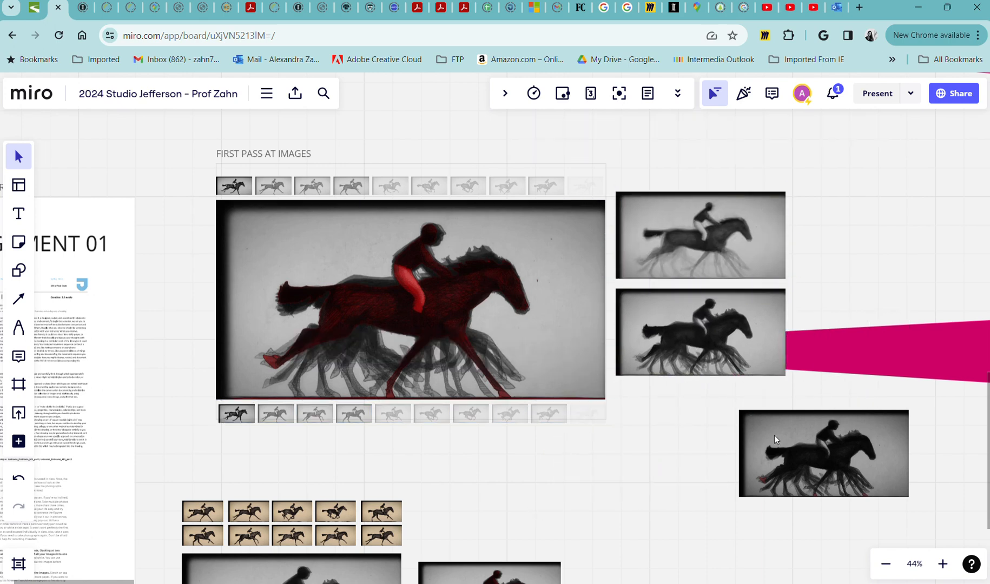
pyautogui.moveTo(774, 434); pyautogui.dragTo(658, 413)
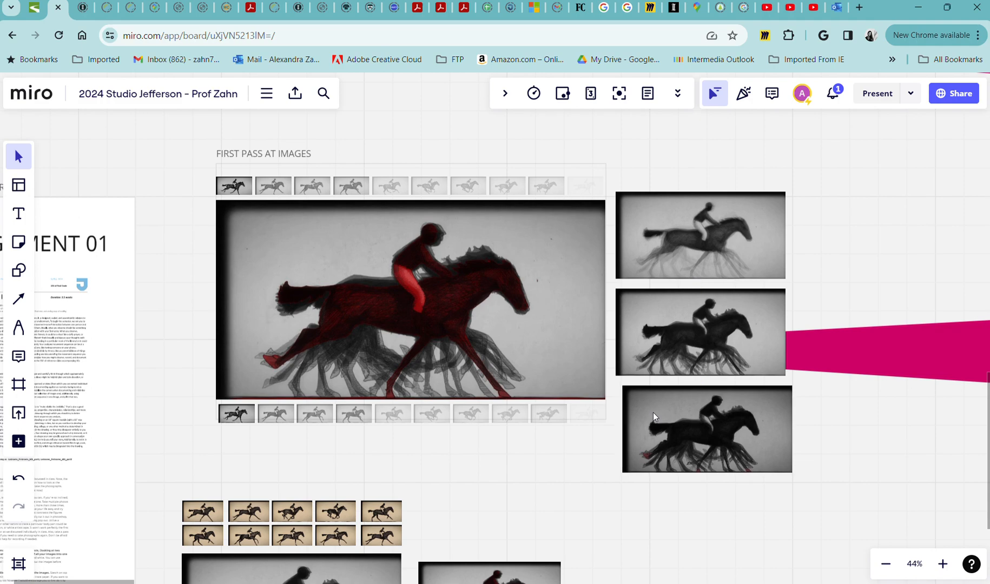
# Move the old set of images and text below the frame farther off to the right, clearing the space beneath it
pyautogui.moveTo(569, 442); pyautogui.dragTo(459, 287)
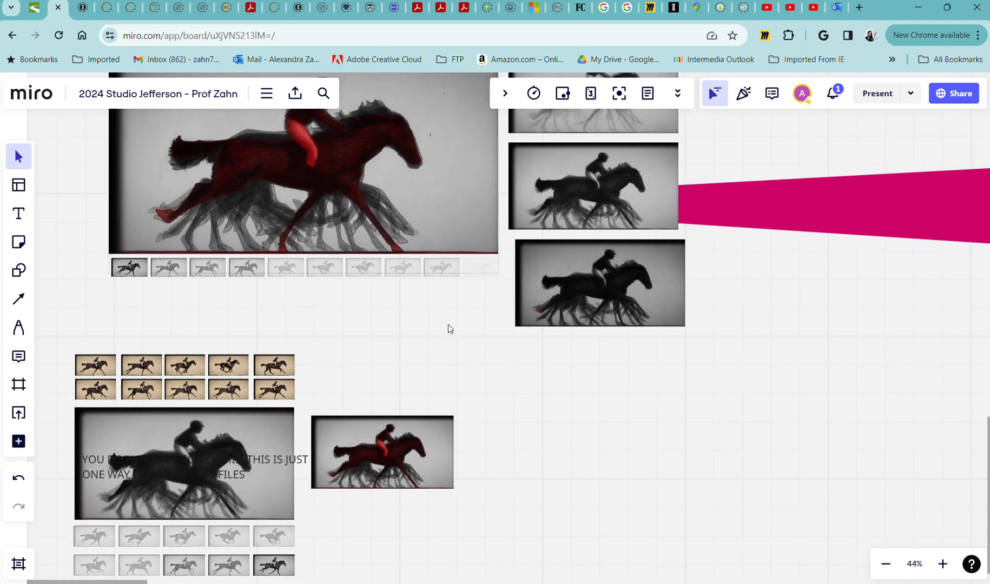
pyautogui.scroll(-4, 447, 326)
pyautogui.moveTo(443, 340); pyautogui.dragTo(215, 485)
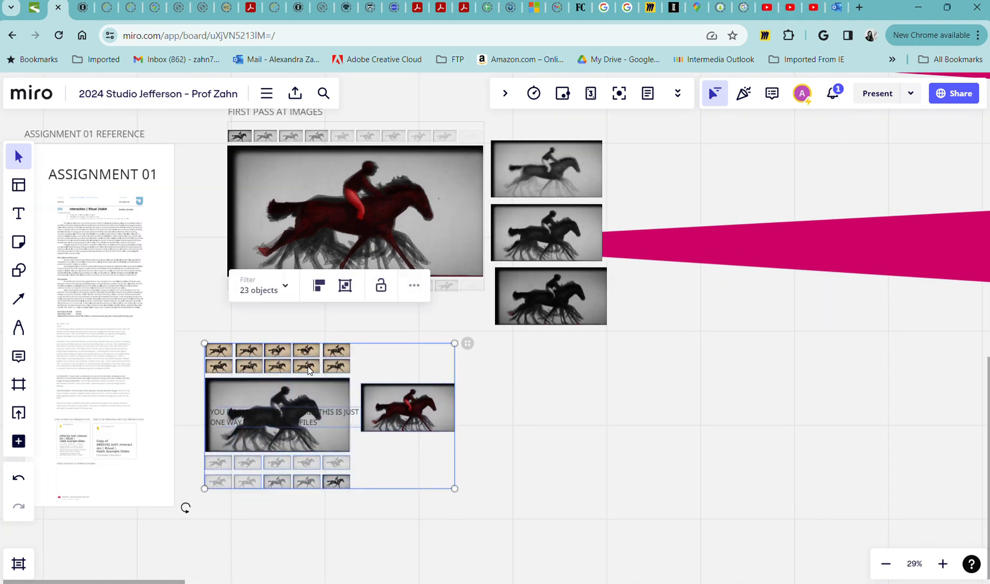
pyautogui.moveTo(310, 365); pyautogui.dragTo(720, 441)
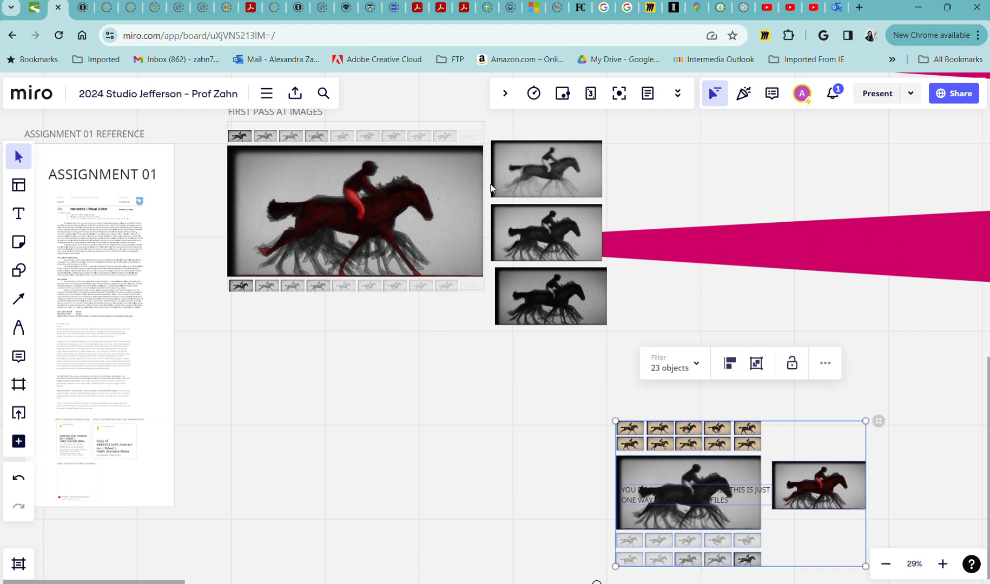
# Duplicate the FIRST PASS AT IMAGES frame with its contents and place the copy directly below the original
pyautogui.click(272, 118)
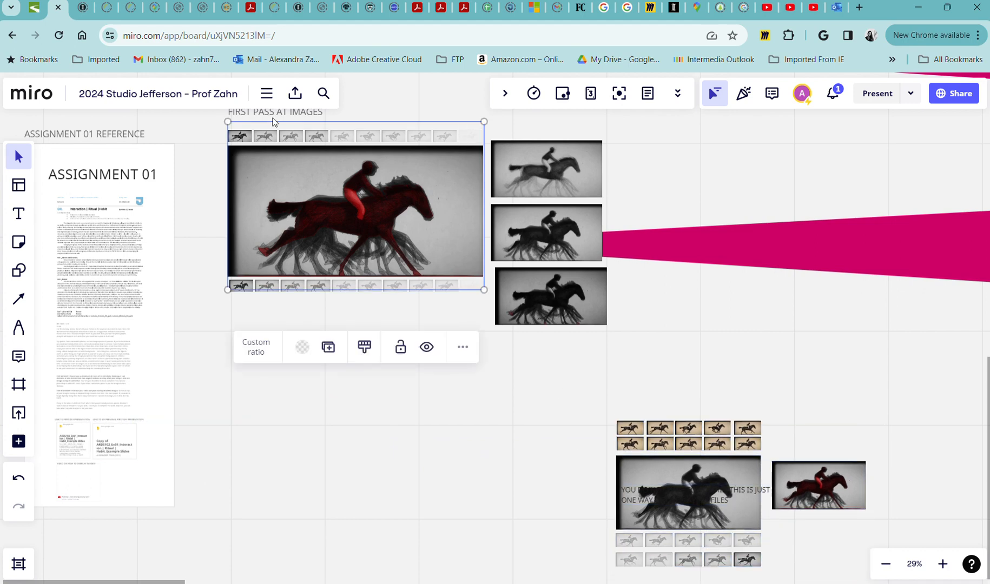
pyautogui.scroll(1, 272, 135)
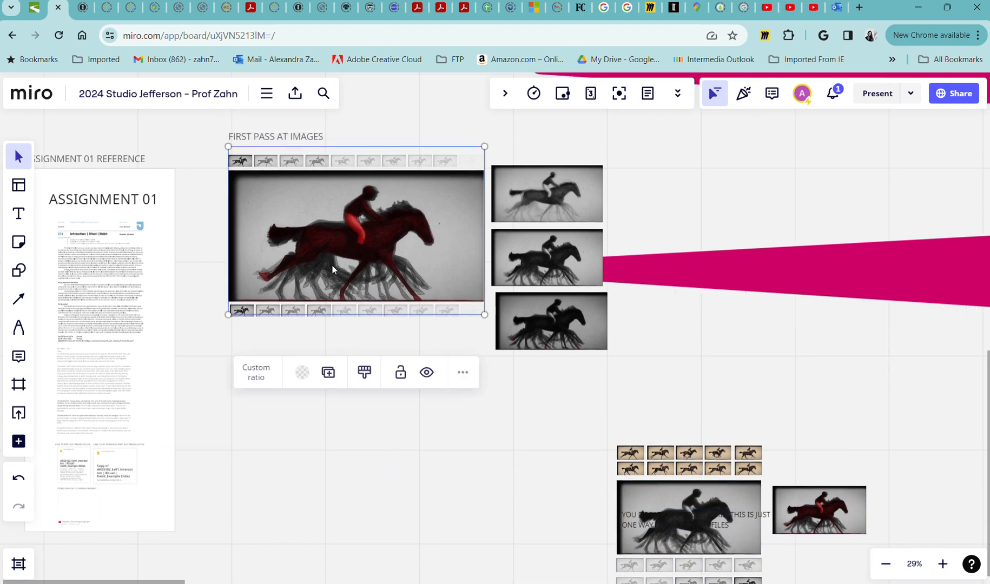
pyautogui.hotkey('ctrl', 'd')
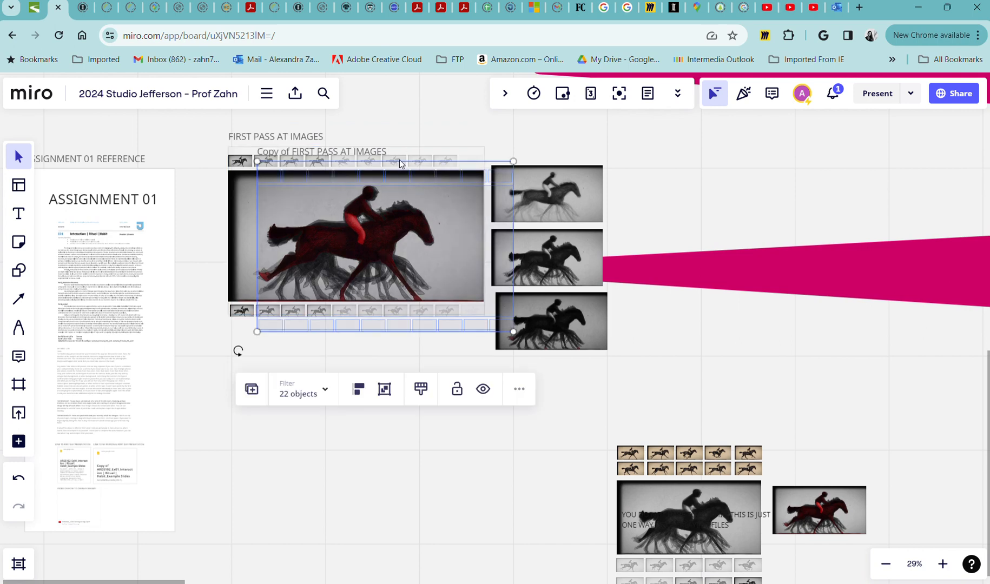
pyautogui.moveTo(320, 153); pyautogui.dragTo(295, 341)
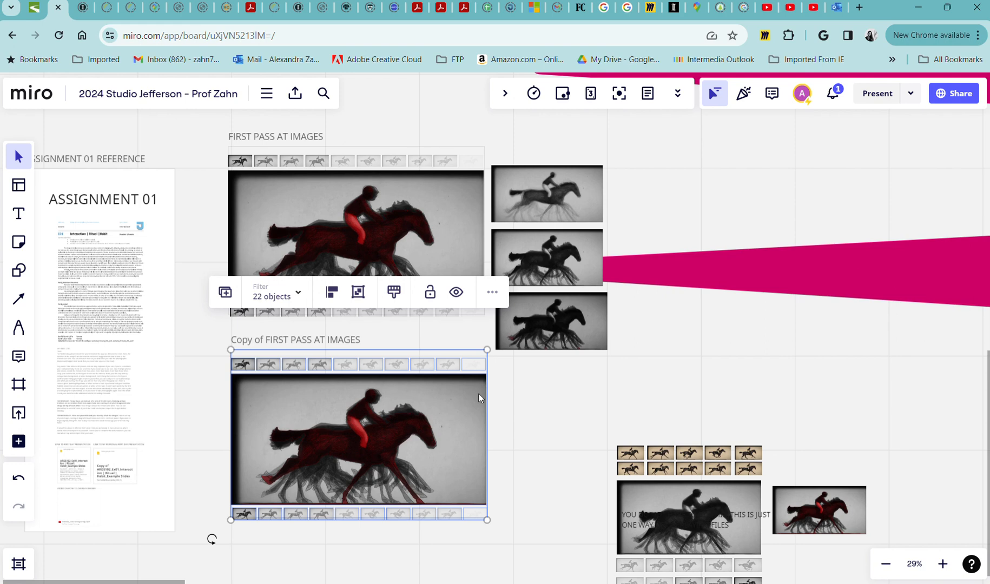
# Delete all images inside the copied frame and move the three loose greyscale composites into it
pyautogui.moveTo(480, 341); pyautogui.dragTo(215, 546)
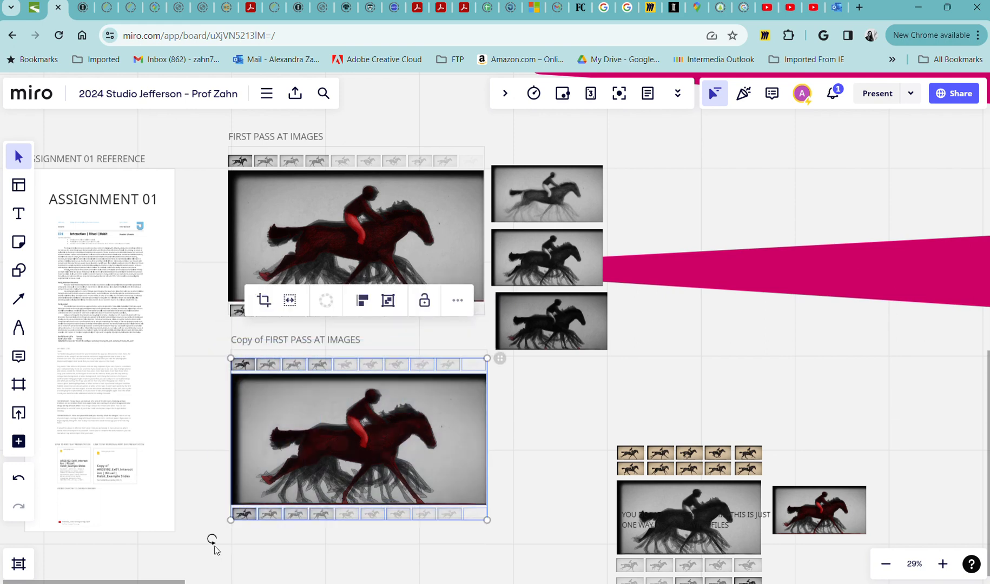
pyautogui.press('Delete')
pyautogui.moveTo(582, 341); pyautogui.dragTo(314, 402)
pyautogui.moveTo(570, 279); pyautogui.dragTo(424, 400)
pyautogui.moveTo(400, 467); pyautogui.dragTo(297, 479)
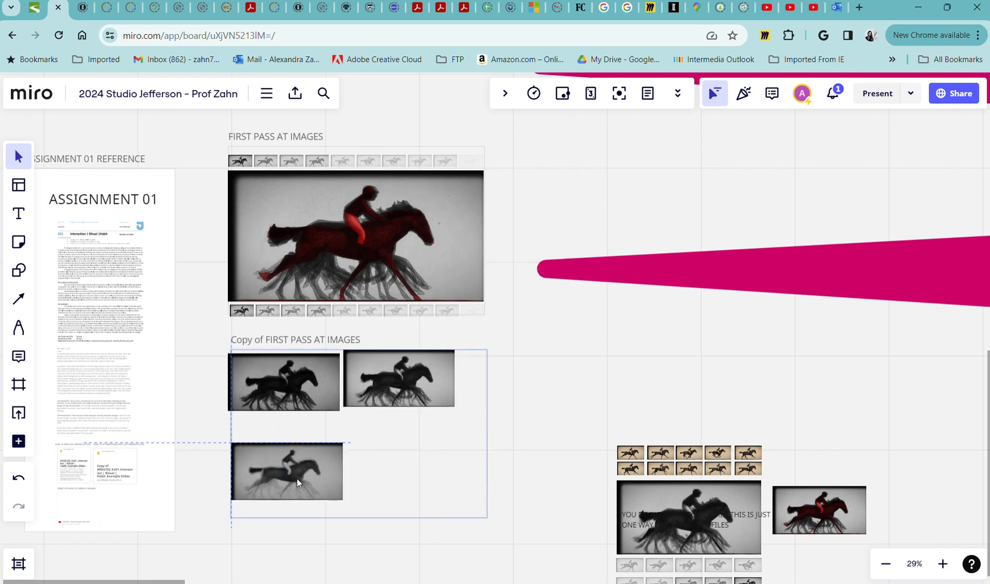
# Move the sepia stills into the copied frame, shrink them, and place a scaled-down version of the lightest composite directly below them
pyautogui.moveTo(780, 451)
pyautogui.mouseDown()
pyautogui.moveTo(634, 485)
pyautogui.moveTo(630, 476)
pyautogui.moveTo(430, 464)
pyautogui.moveTo(366, 440)
pyautogui.moveTo(353, 451)
pyautogui.mouseUp()
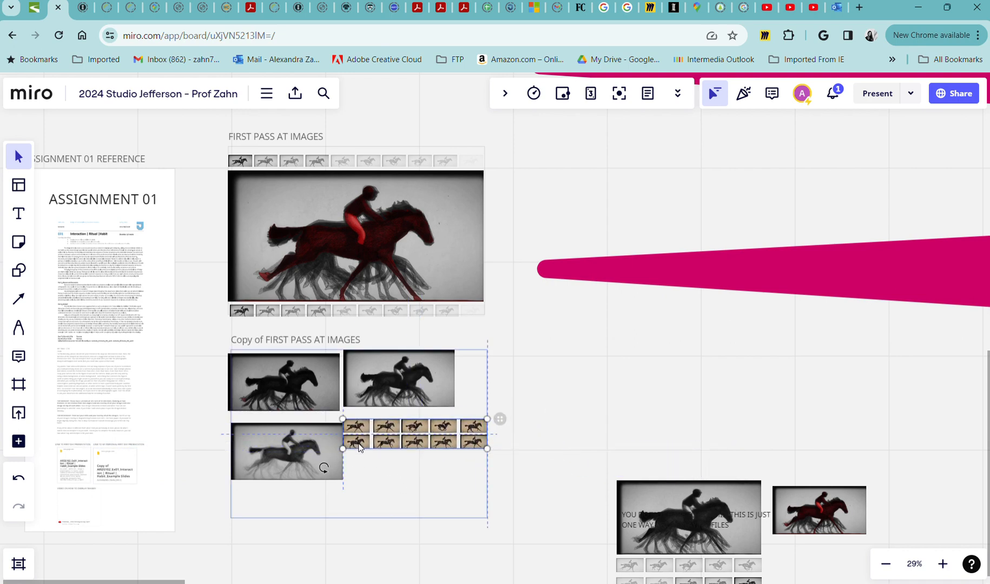
pyautogui.moveTo(484, 451); pyautogui.dragTo(391, 421)
pyautogui.click(336, 472)
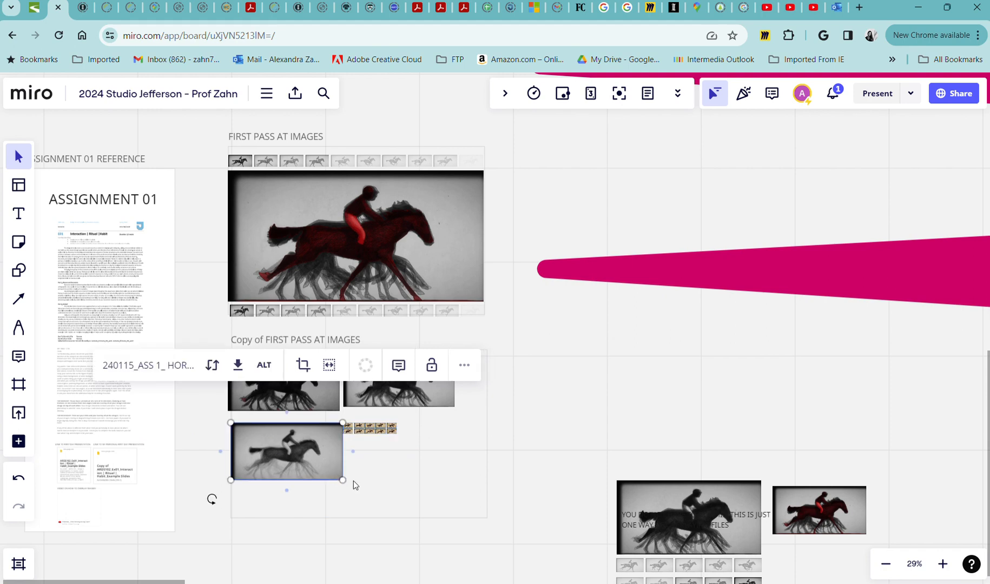
pyautogui.moveTo(336, 474); pyautogui.dragTo(383, 492)
pyautogui.moveTo(280, 494); pyautogui.dragTo(349, 459)
# Shrink the dark composite with red hooves and place it directly above the small sepia stills in the copied frame
pyautogui.click(331, 410)
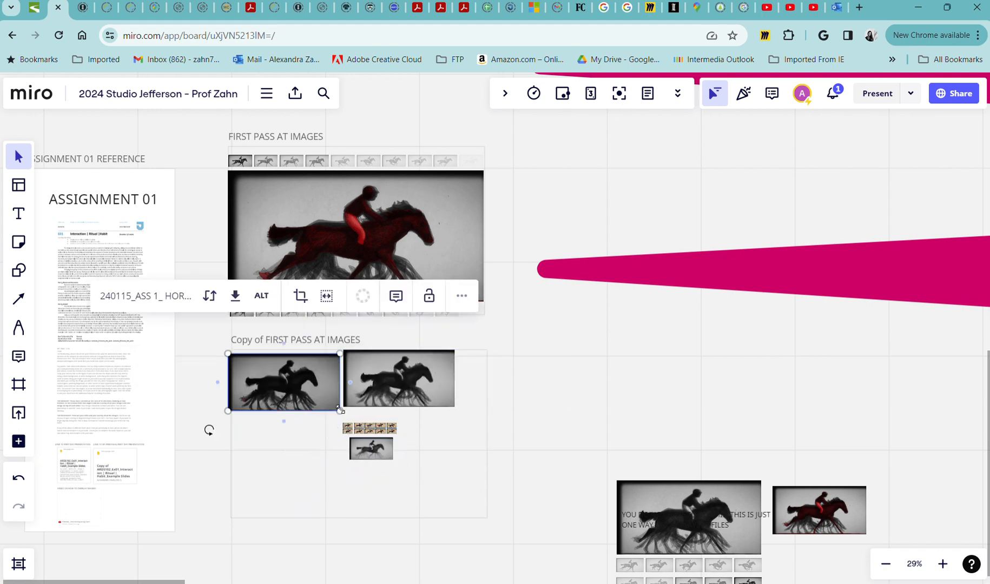
pyautogui.moveTo(339, 411); pyautogui.dragTo(387, 413)
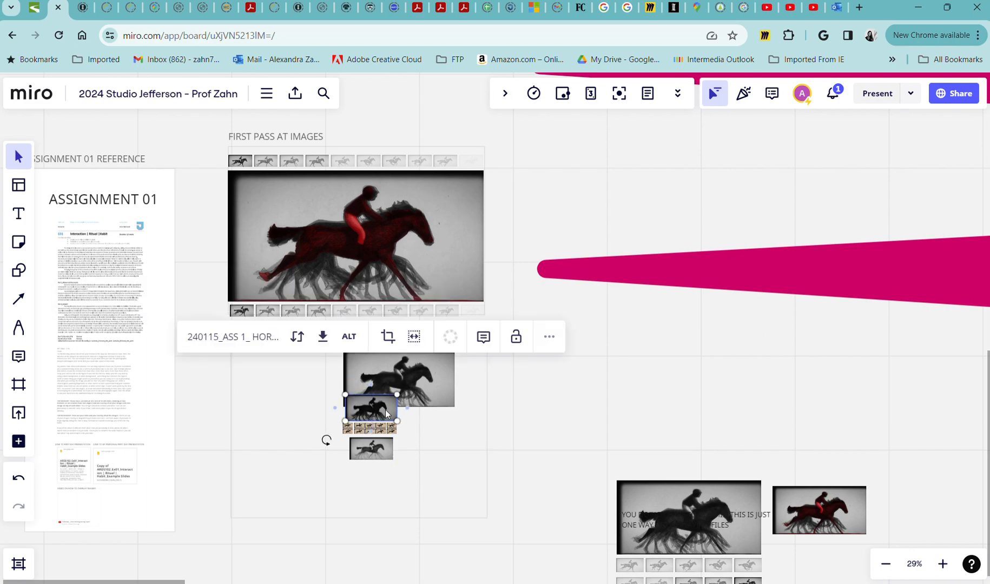
pyautogui.scroll(10, 384, 428)
pyautogui.scroll(3, 373, 436)
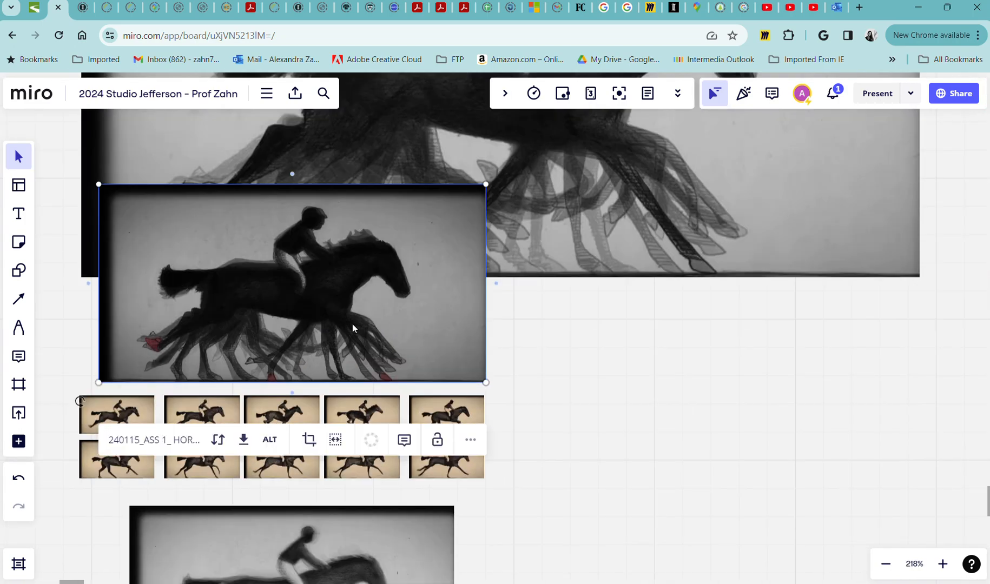
pyautogui.scroll(4, 353, 328)
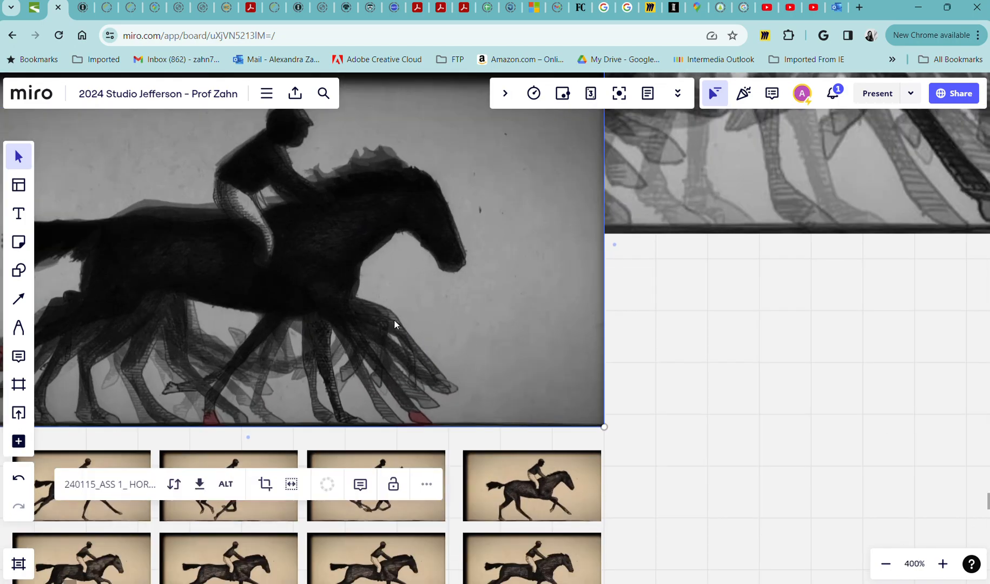
pyautogui.scroll(-15, 394, 320)
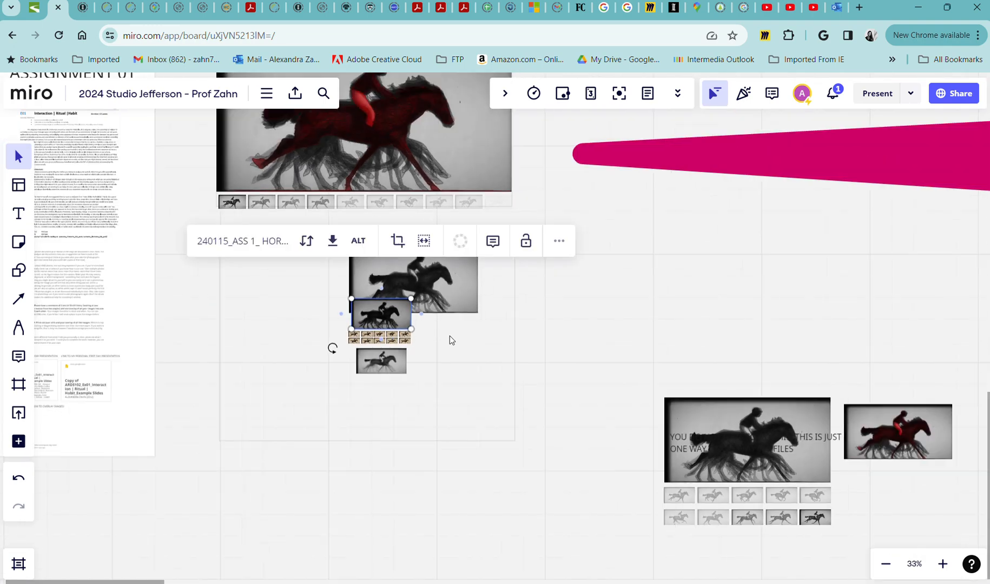
# Delete the leftover old set of images and text outside the copied frame
pyautogui.scroll(-2, 450, 337)
pyautogui.moveTo(457, 353); pyautogui.dragTo(362, 398)
pyautogui.moveTo(723, 401); pyautogui.dragTo(518, 533)
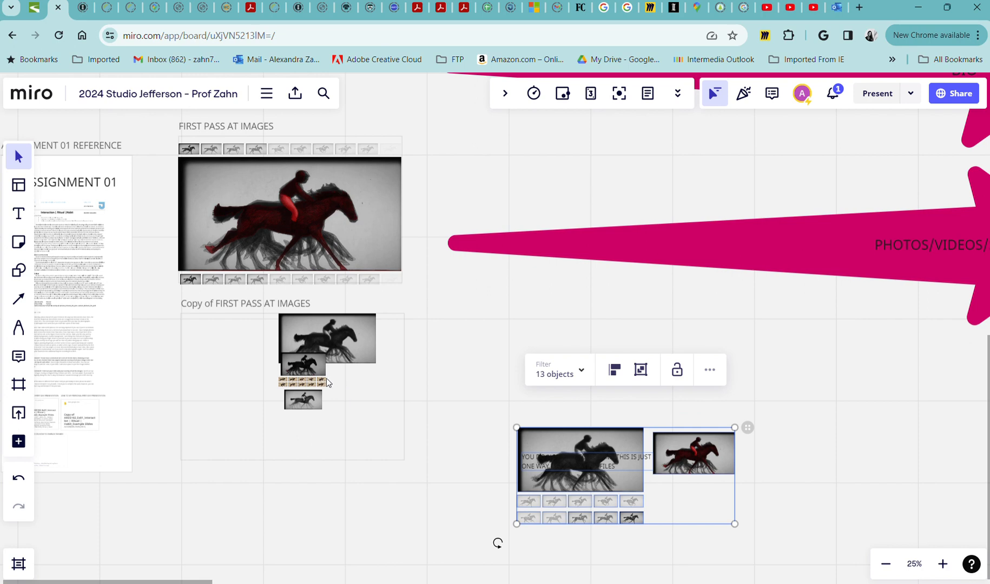
pyautogui.press('Delete')
pyautogui.click(306, 388)
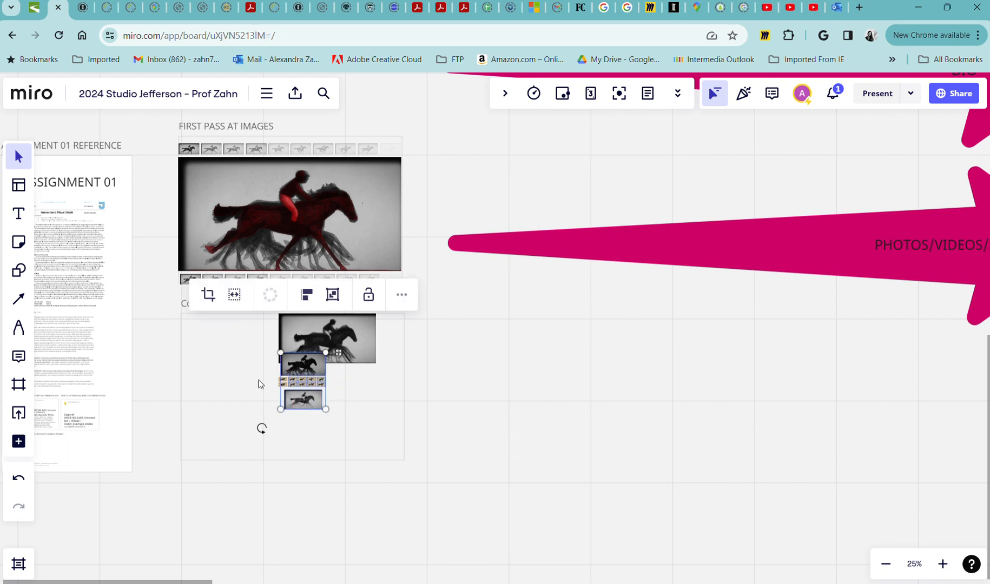
pyautogui.moveTo(310, 401); pyautogui.dragTo(216, 368)
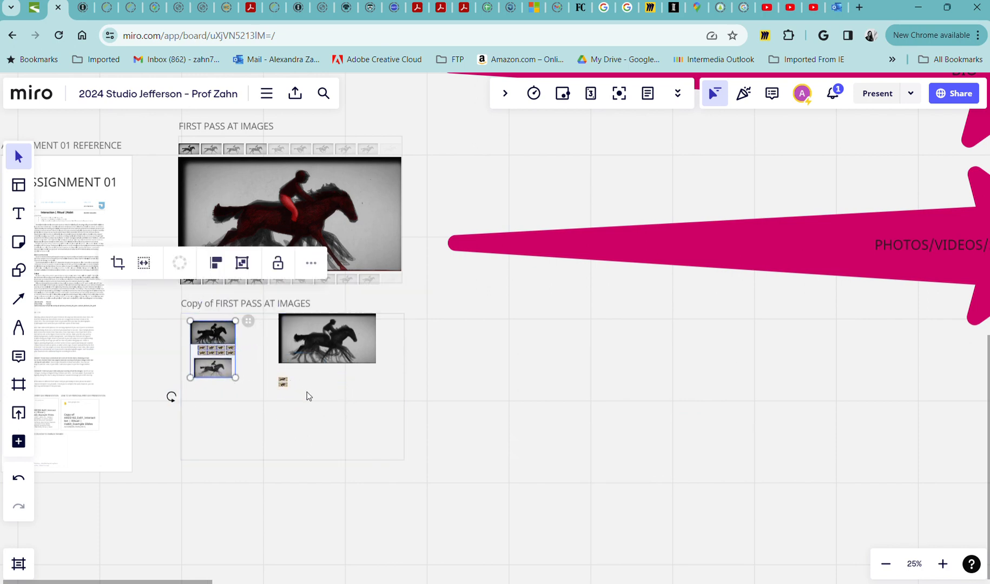
pyautogui.hotkey('ctrl', 'z')
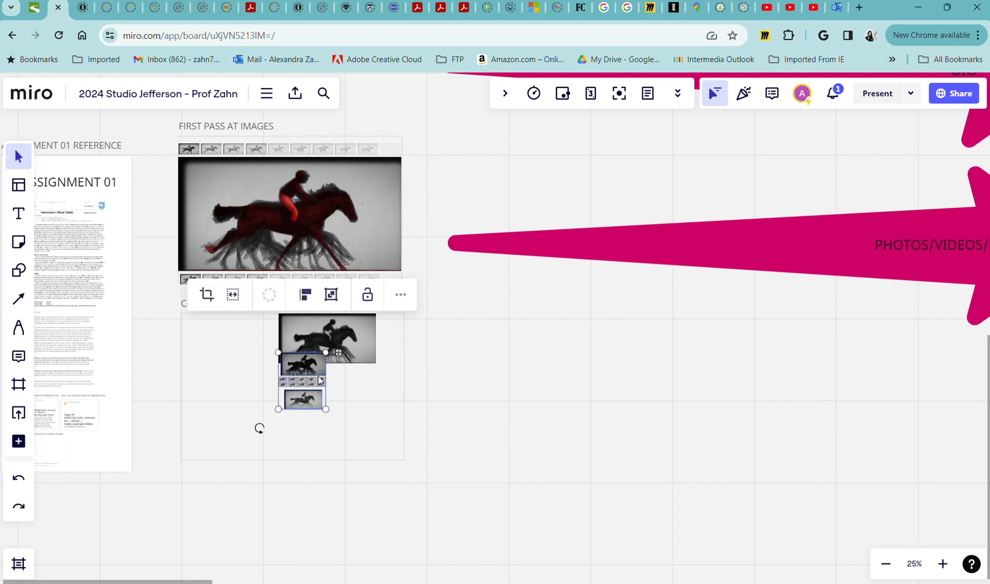
# Move the small column of composites and all sepia stills to the copied frame's upper-left corner and place the remaining composite, enlarged, beside it
pyautogui.hotkey('ctrl', 'shift', 'z')
pyautogui.moveTo(320, 365); pyautogui.dragTo(347, 388)
pyautogui.click(330, 372)
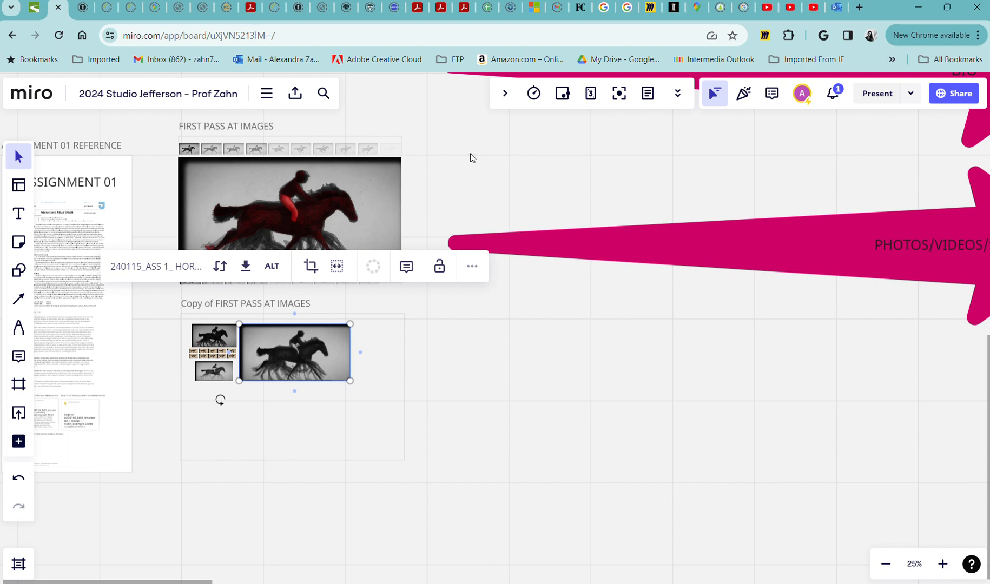
# Review the ASSIGNMENT 01 REFERENCE frame, reading the brief and email requirements down to the presentation links and the image overlay video
pyautogui.scroll(-5, 471, 157)
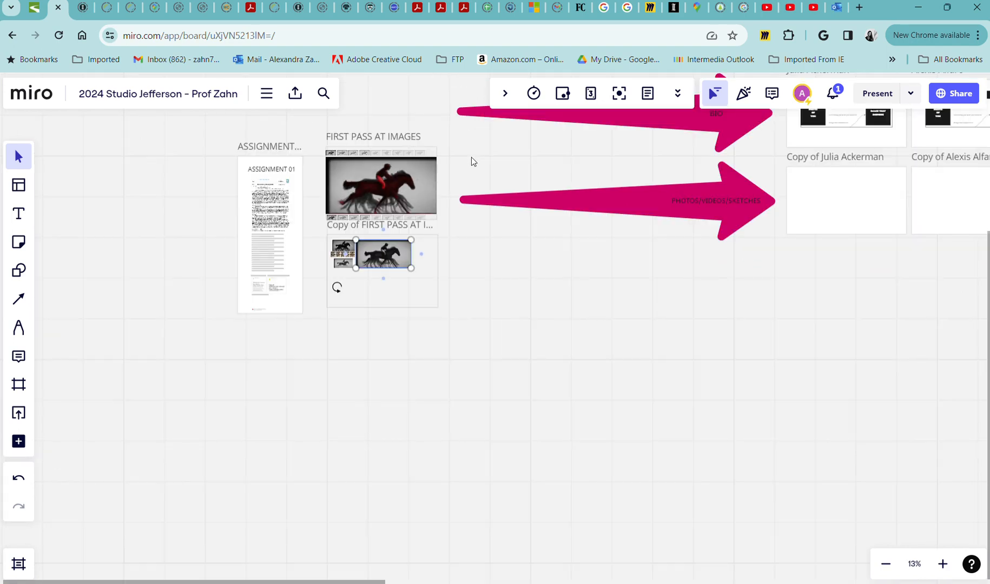
pyautogui.scroll(5, 364, 189)
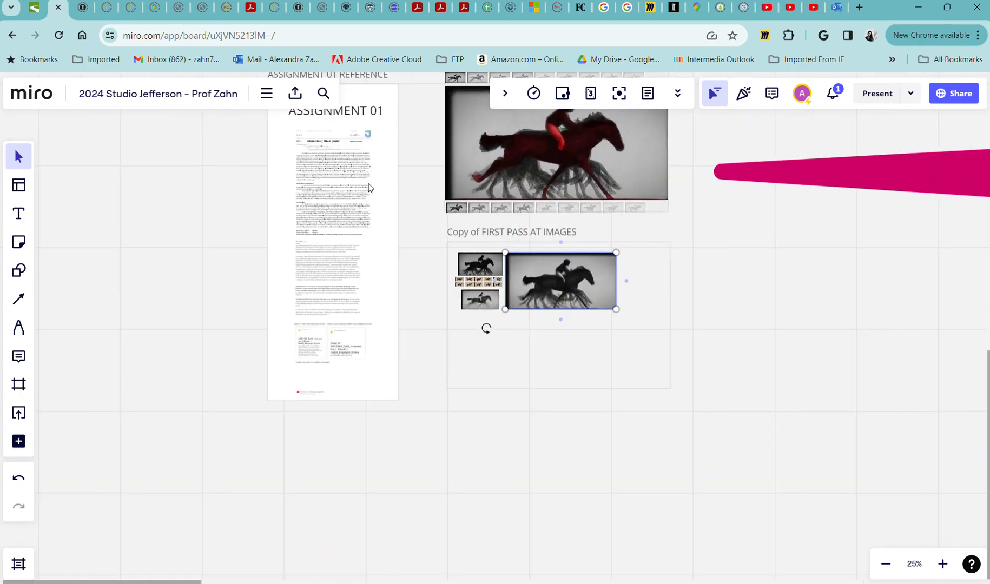
pyautogui.scroll(3, 352, 243)
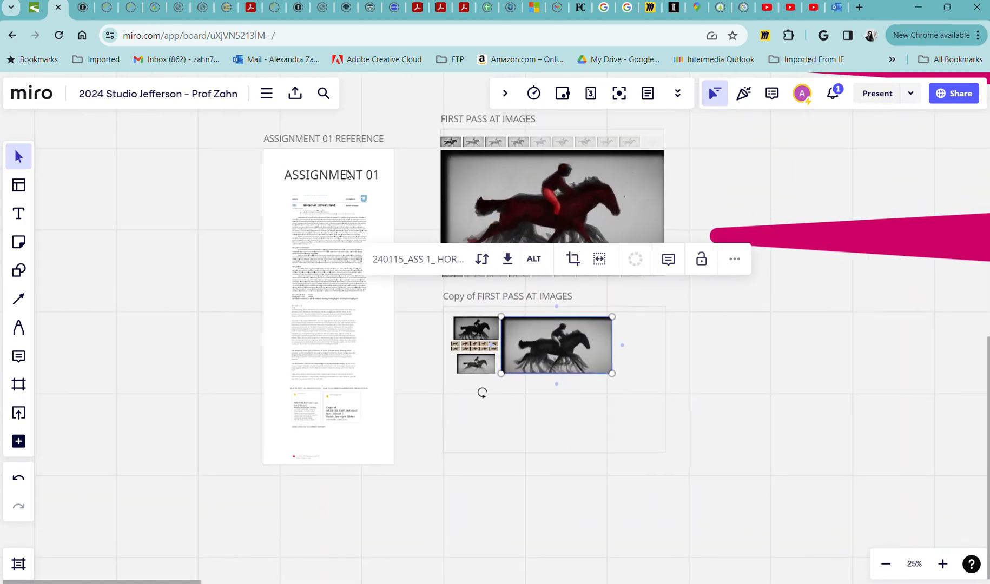
pyautogui.scroll(5, 306, 231)
pyautogui.scroll(-3, 353, 203)
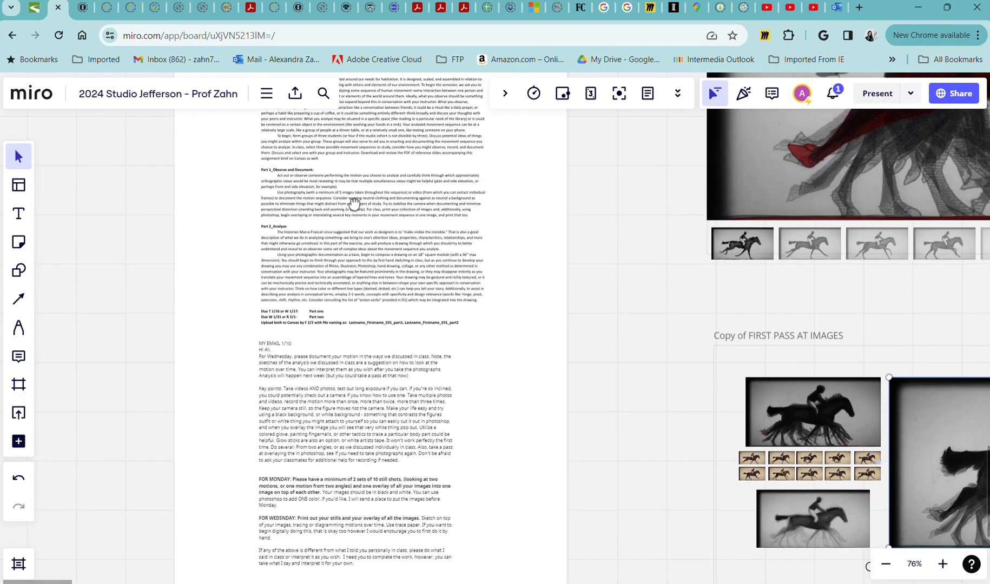
pyautogui.scroll(-2, 367, 264)
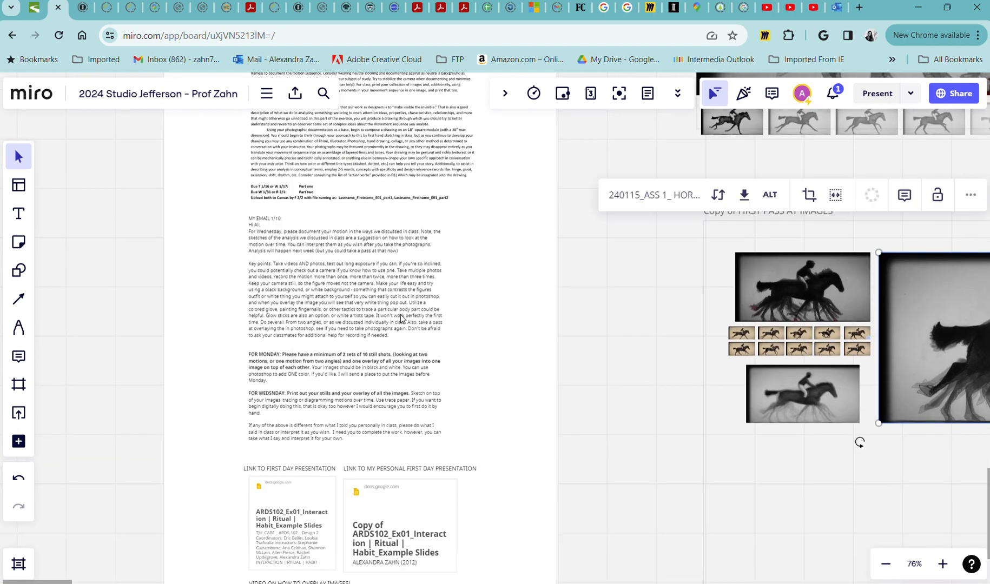
pyautogui.scroll(-3, 409, 355)
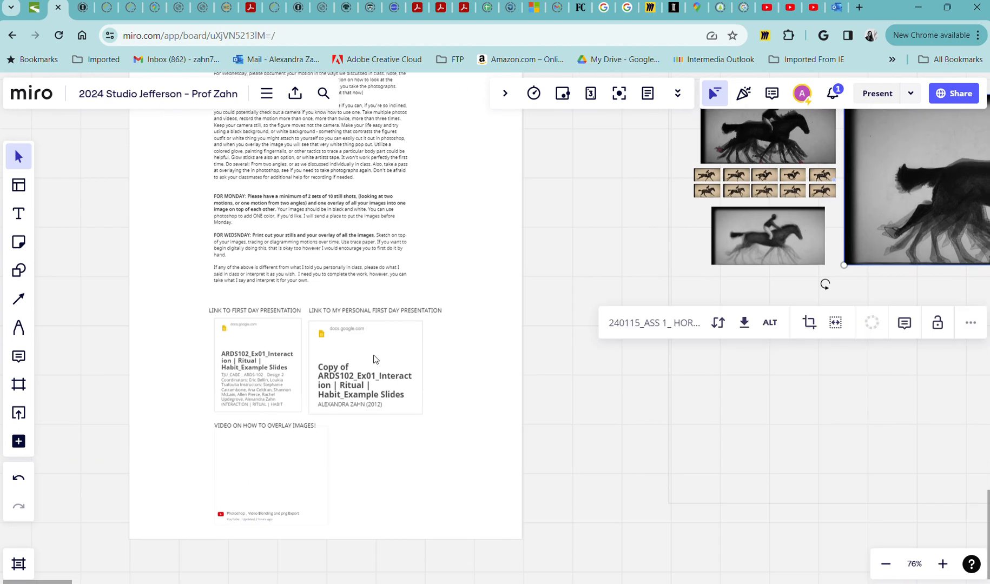